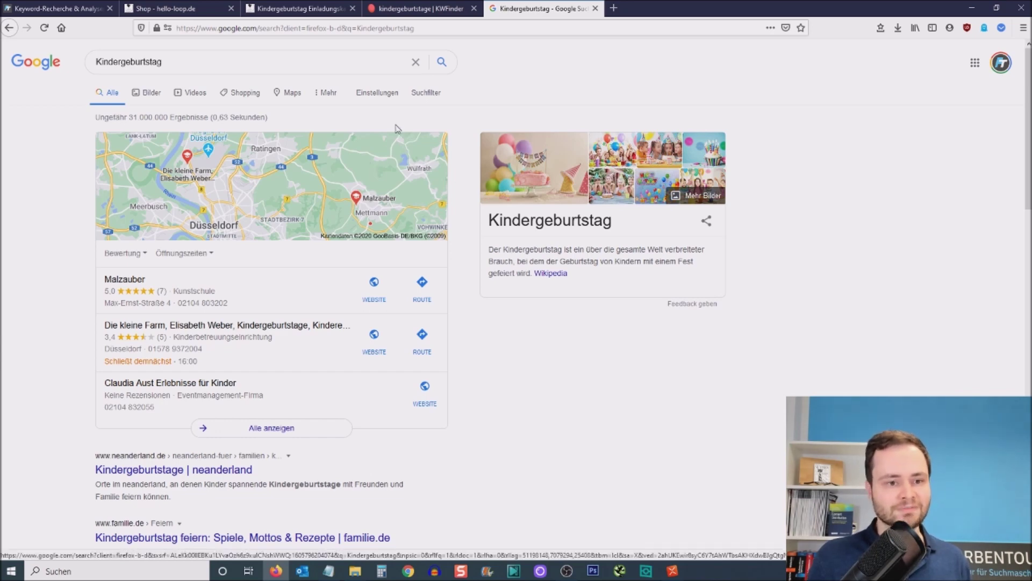
# Step: In KWFinder, select the related keywords "kinderparty deko", "kindergeburtstag deko" and "deko kindergeburtstag"
pyautogui.click(410, 9)
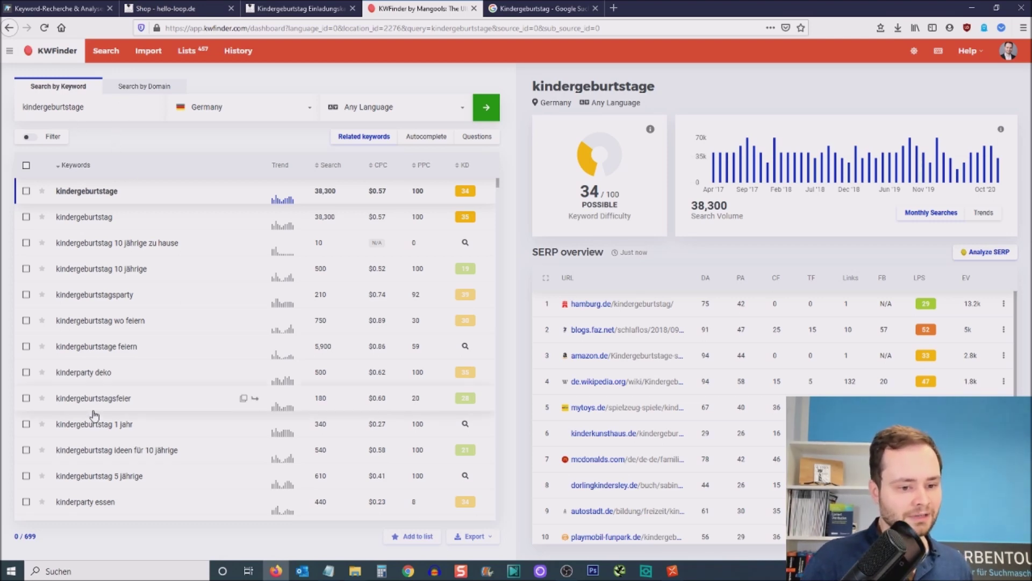
pyautogui.click(98, 380)
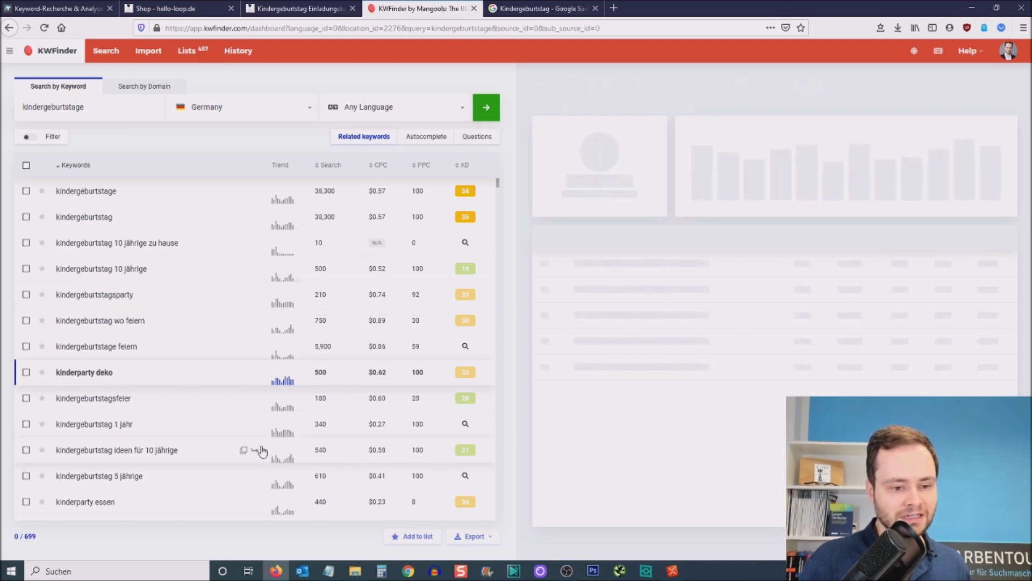
pyautogui.click(26, 372)
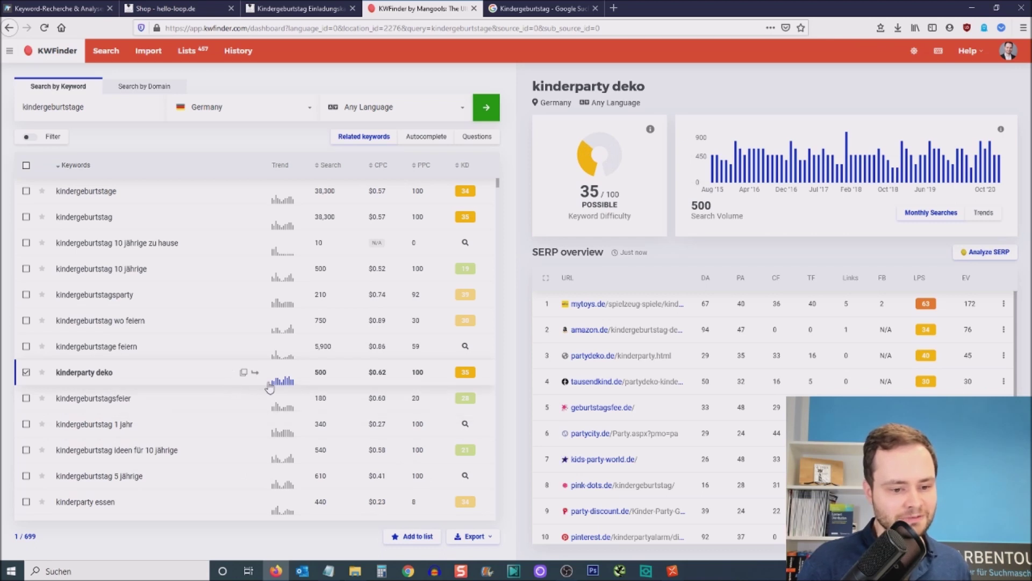
pyautogui.scroll(-1, 224, 387)
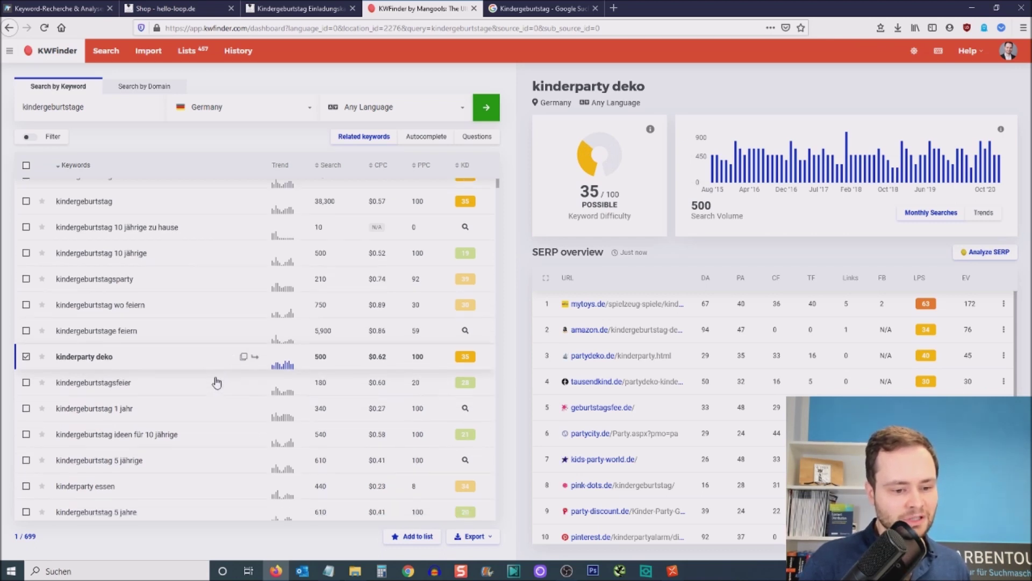
pyautogui.scroll(-1, 224, 385)
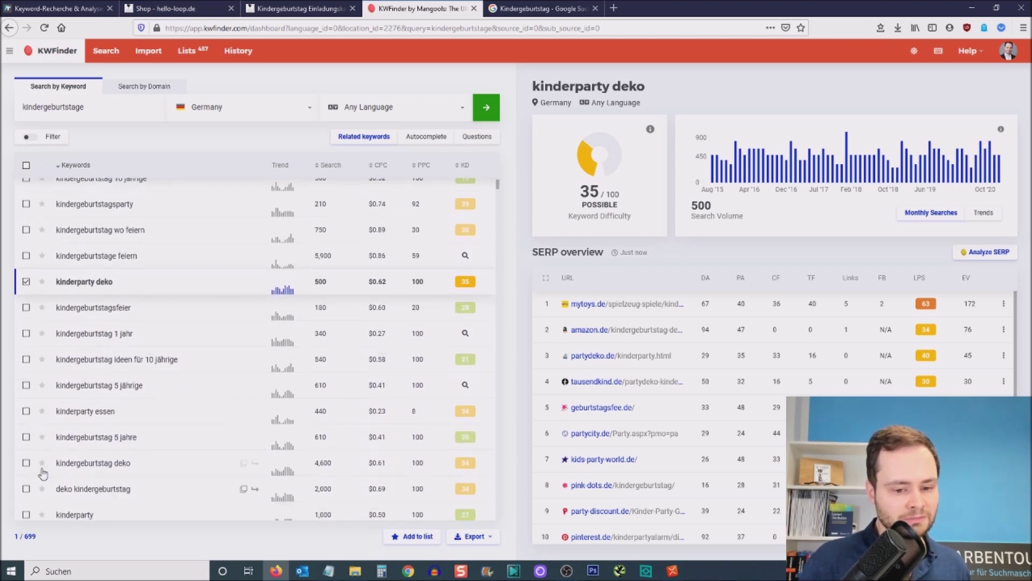
pyautogui.click(25, 463)
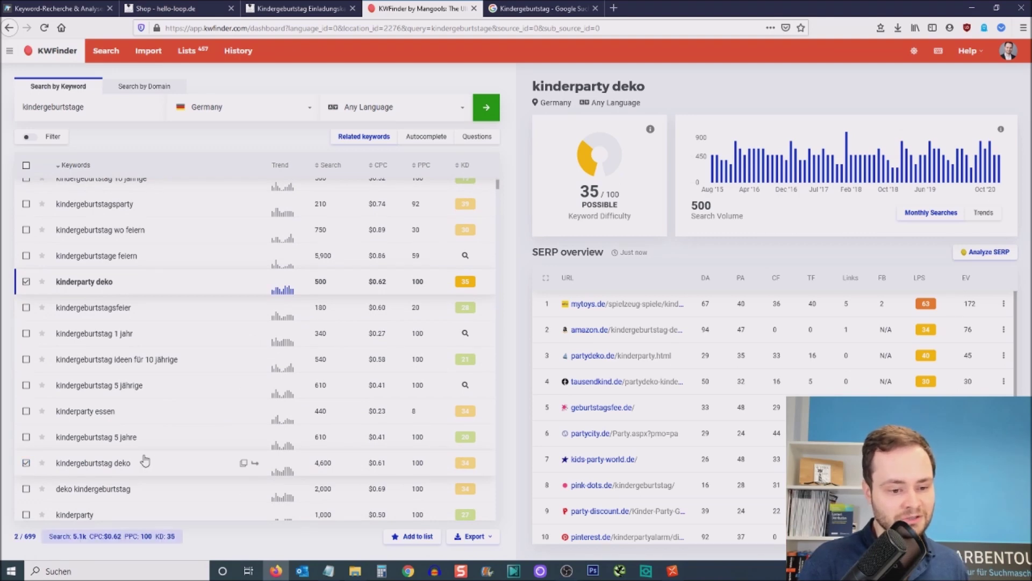
pyautogui.click(27, 488)
# Step: Add "geburtstagsdeko kinder", "deko für kindergeburtstag" and "kindergeburtstag deko set" to the keyword selection
pyautogui.scroll(-3, 224, 478)
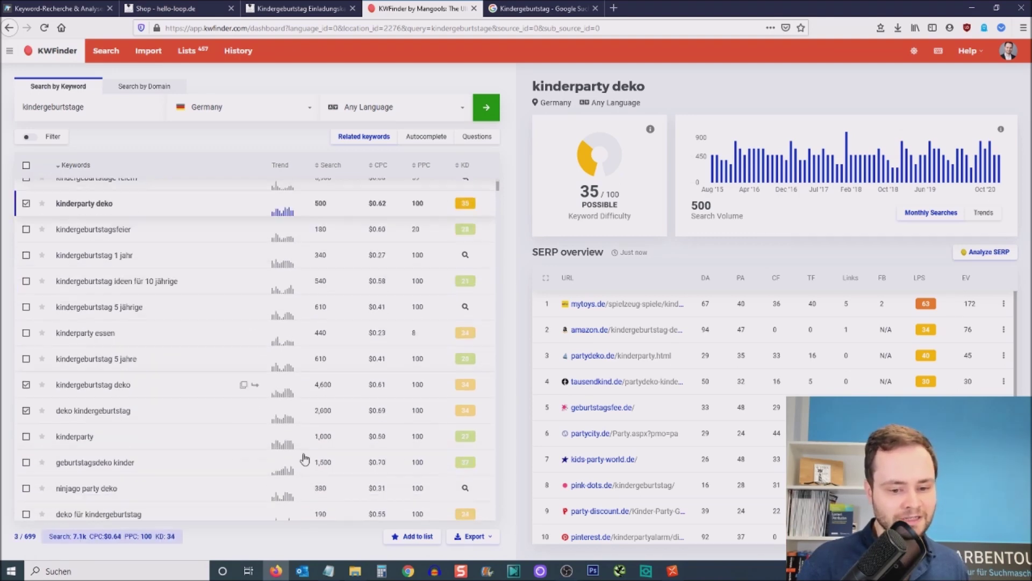
pyautogui.click(26, 404)
pyautogui.scroll(-1, 139, 366)
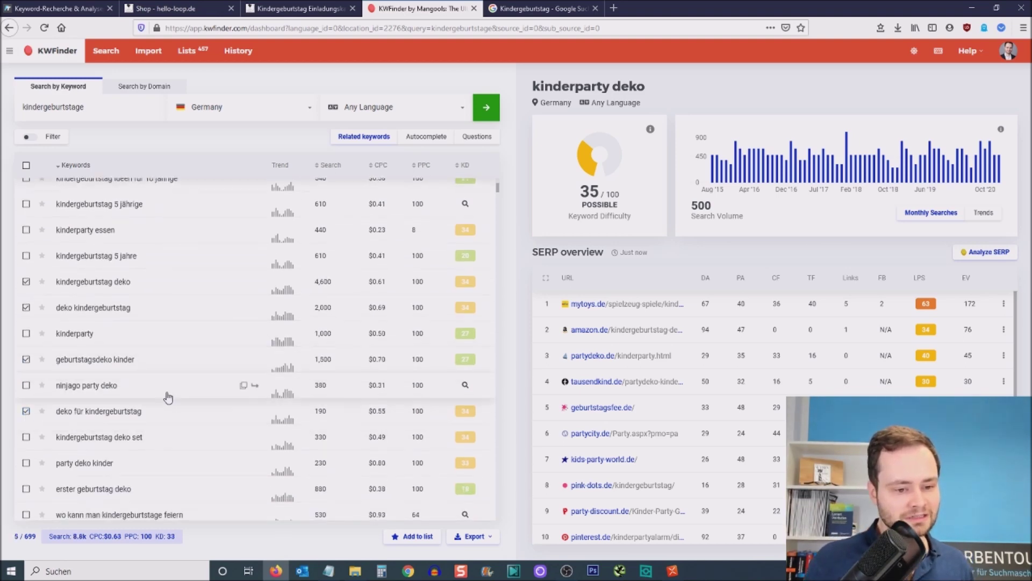
pyautogui.scroll(-2, 161, 397)
pyautogui.click(35, 347)
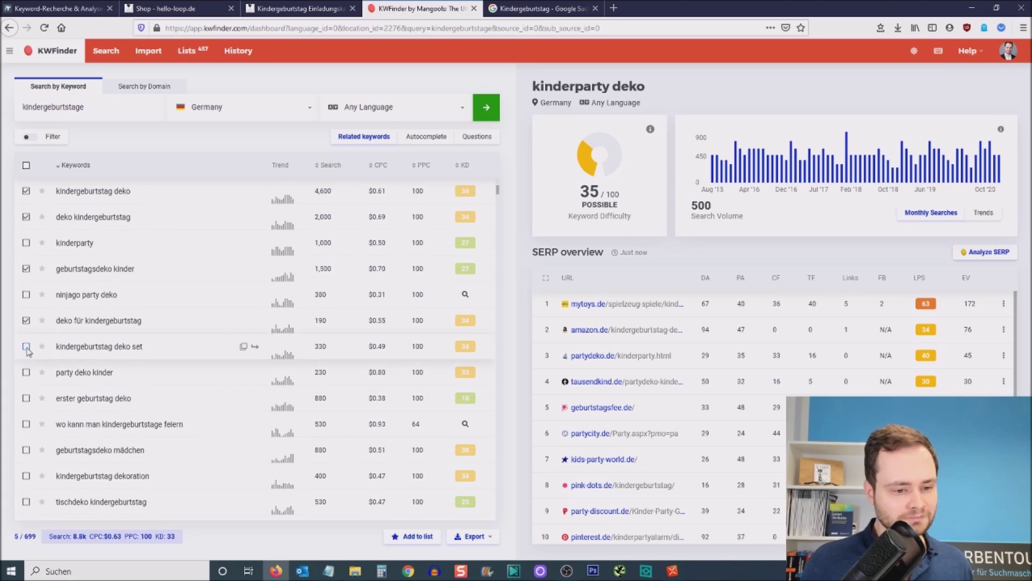
pyautogui.scroll(-2, 229, 353)
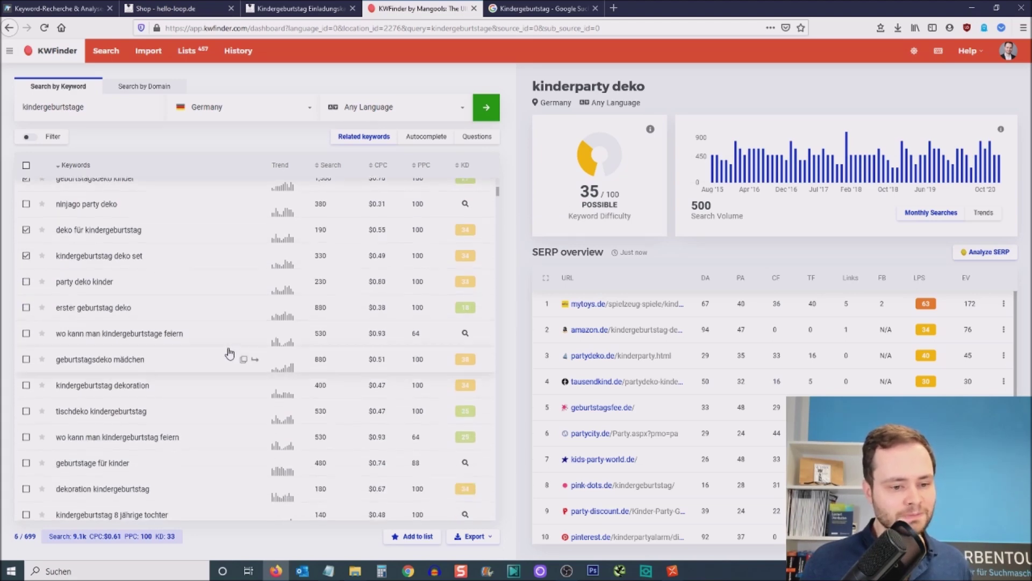
# Step: Copy the selected keywords to the clipboard and paste them below the keyword list in Notepad, separated by blank lines
pyautogui.click(466, 538)
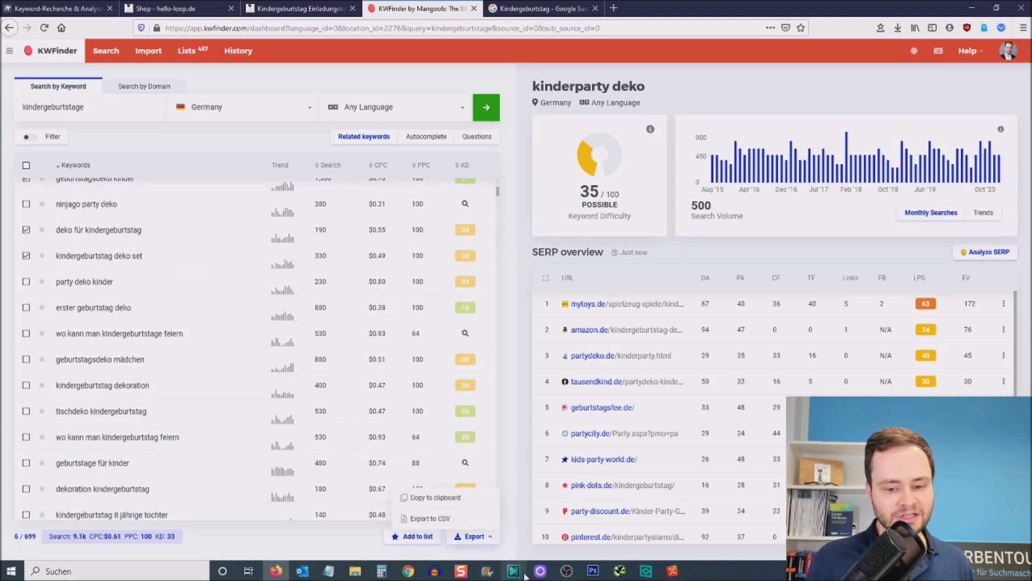
pyautogui.click(437, 500)
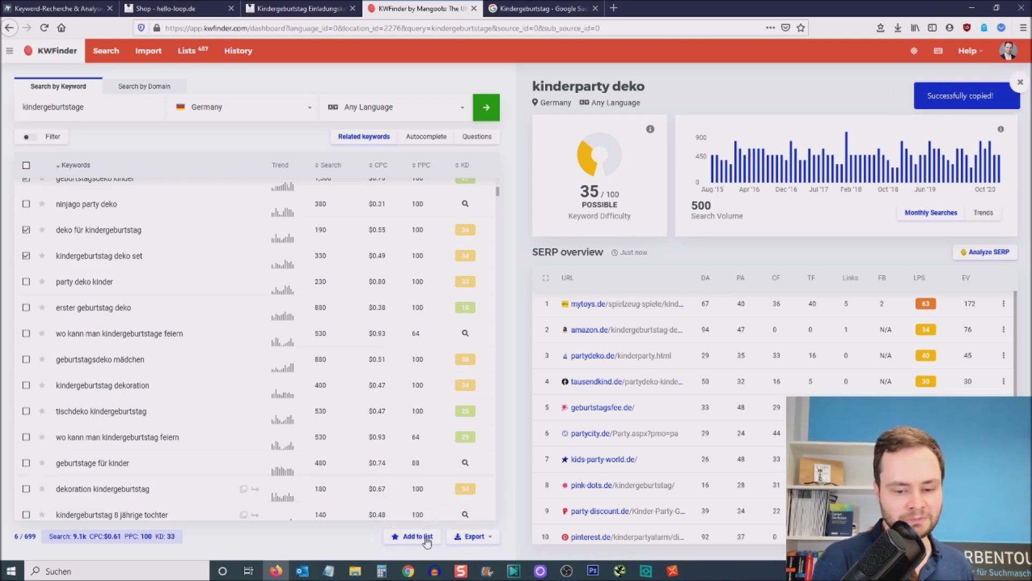
pyautogui.click(328, 571)
pyautogui.click(334, 403)
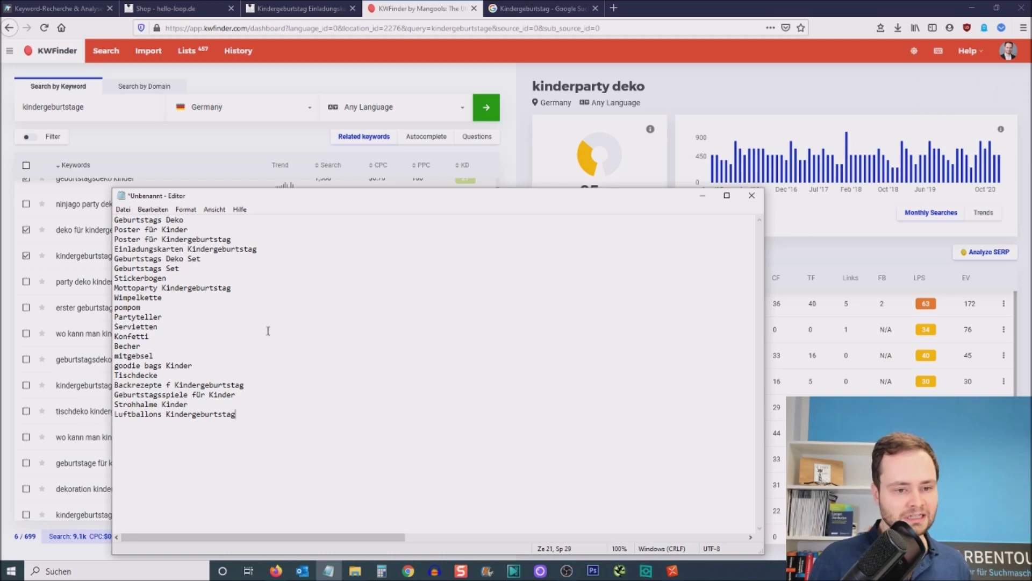
pyautogui.press('Return')
pyautogui.press('Return')
pyautogui.press('Return')
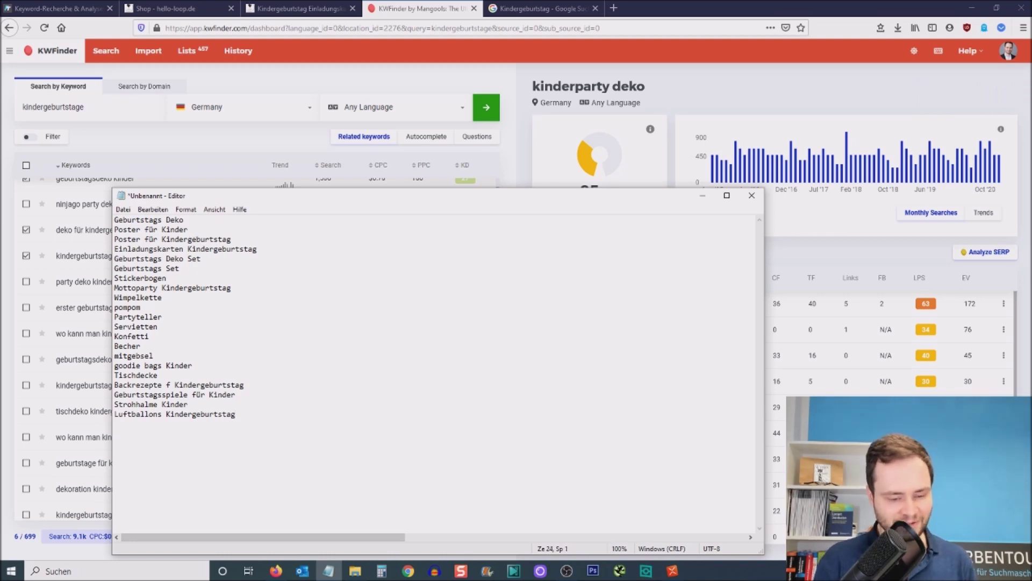
pyautogui.hotkey('ctrl', 'v')
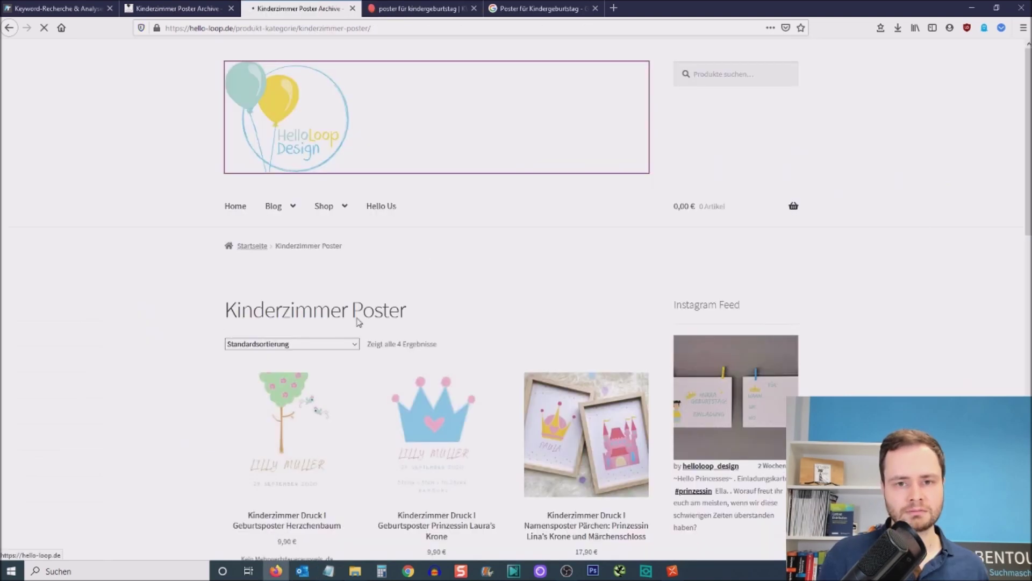
# Step: Open the Kinderzimmer Poster category under Papeterie in the hello-loop.de shop
pyautogui.hotkey('ctrl', 'Tab')
pyautogui.moveTo(324, 218)
pyautogui.moveTo(317, 240)
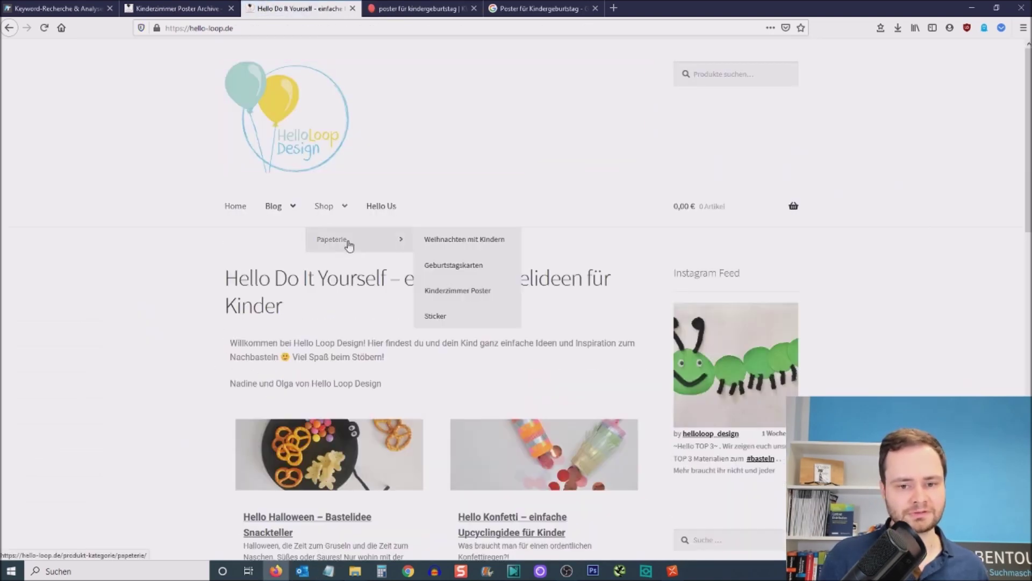
pyautogui.click(469, 292)
# Step: In the Notepad list, change "Poster für Kindergeburtstag" to "Poster für Kinderzimmer"
pyautogui.click(325, 572)
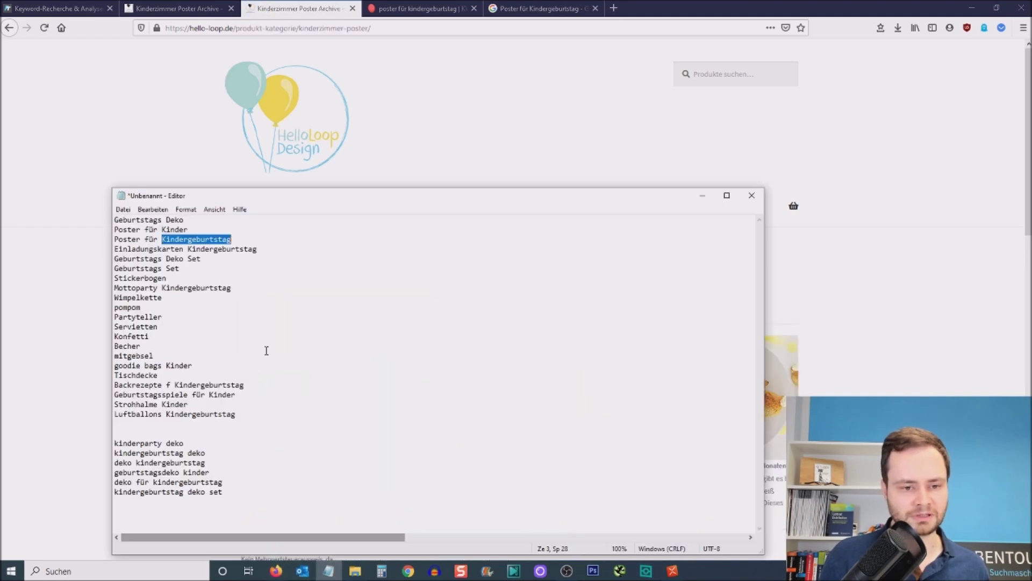
pyautogui.click(237, 259)
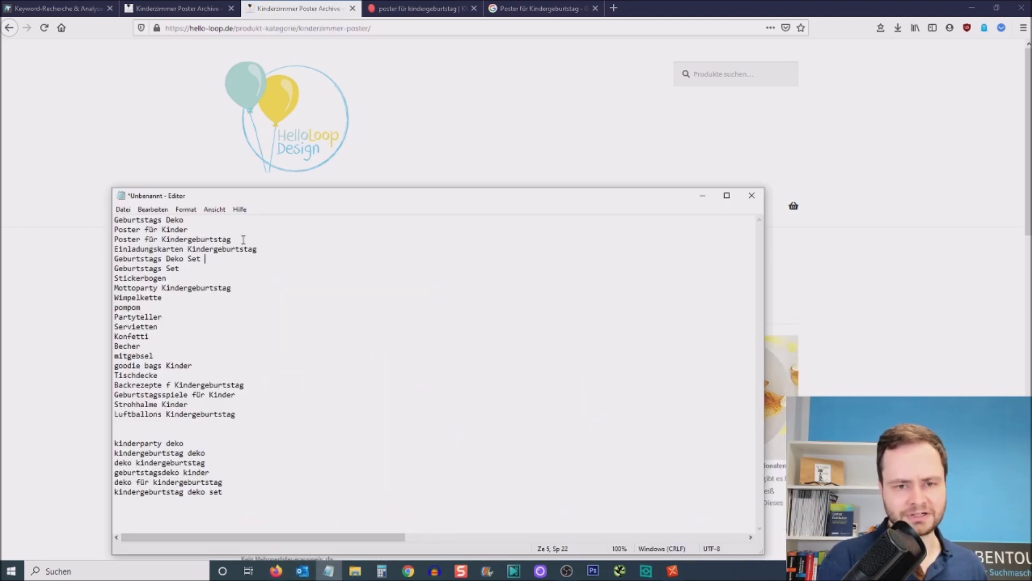
pyautogui.moveTo(231, 239); pyautogui.dragTo(188, 239)
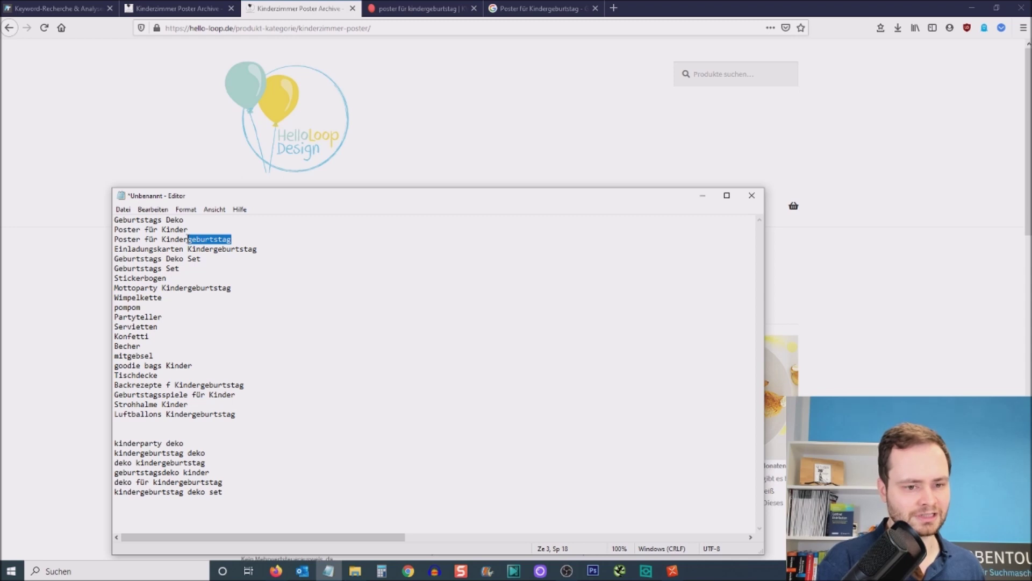
pyautogui.write('zimm')
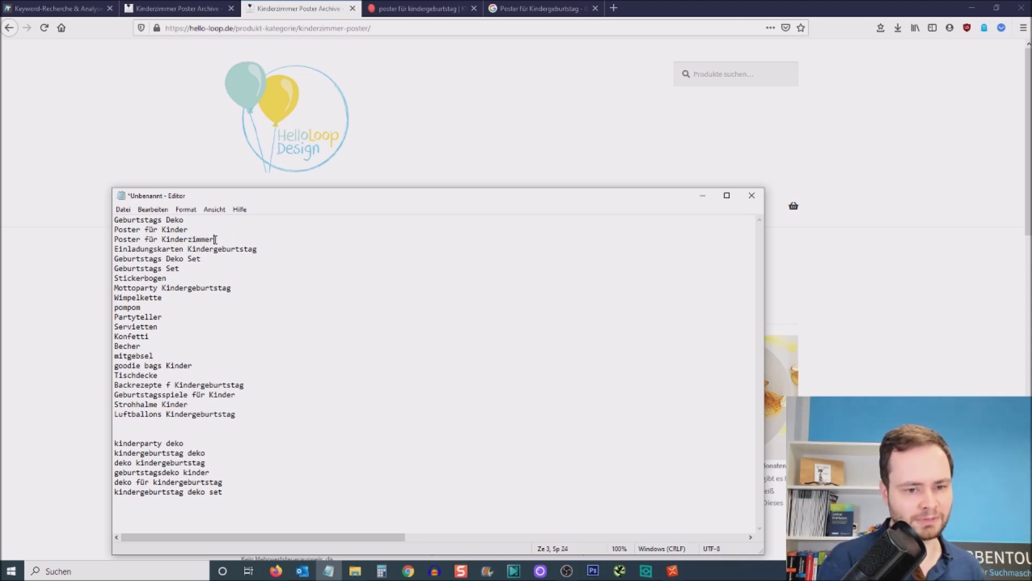
# Step: Look up the keyword "poster für kinderzimmer" for Germany in KWFinder
pyautogui.moveTo(215, 239); pyautogui.dragTo(124, 238)
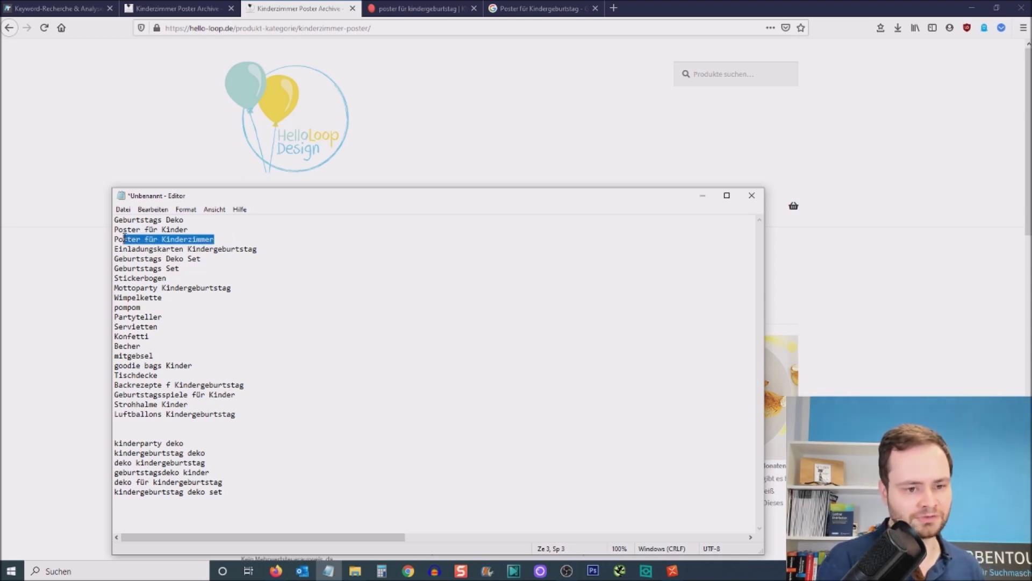
pyautogui.click(414, 8)
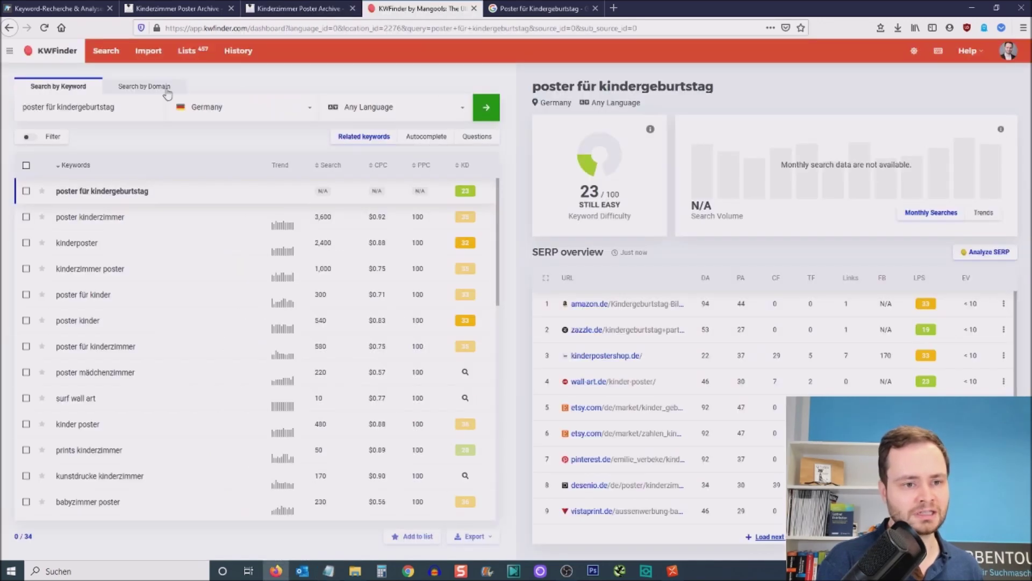
pyautogui.press('BackSpace')
pyautogui.press('BackSpace')
pyautogui.press('BackSpace')
pyautogui.press('BackSpace')
pyautogui.press('BackSpace')
pyautogui.press('BackSpace')
pyautogui.press('BackSpace')
pyautogui.press('BackSpace')
pyautogui.press('BackSpace')
pyautogui.press('BackSpace')
pyautogui.write('zimmer')
pyautogui.press('Return')
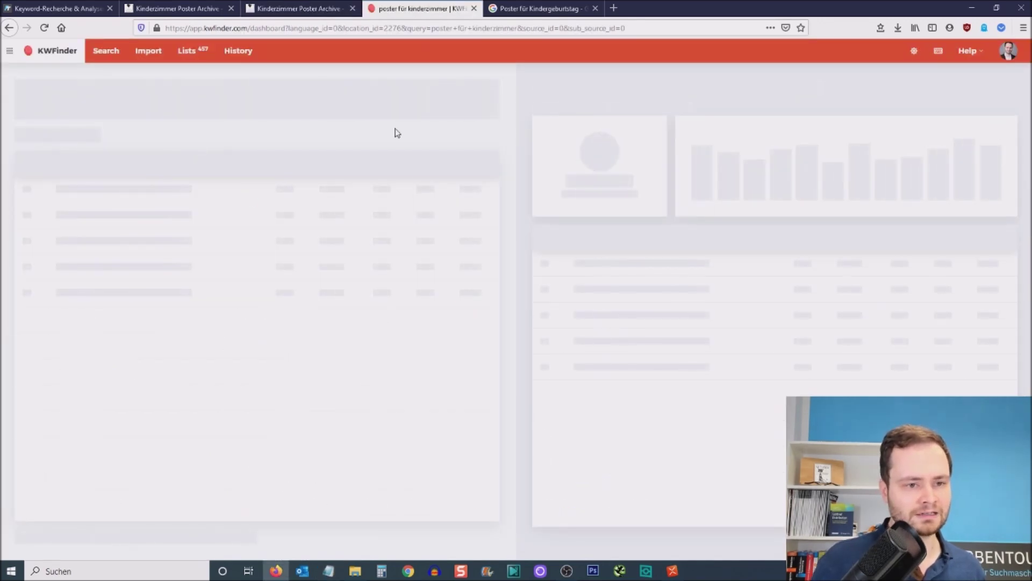
# Step: Search Google for "Poster für Kinderzimmer"
pyautogui.click(506, 8)
pyautogui.press('BackSpace')
pyautogui.press('BackSpace')
pyautogui.press('BackSpace')
pyautogui.press('BackSpace')
pyautogui.press('BackSpace')
pyautogui.press('BackSpace')
pyautogui.press('BackSpace')
pyautogui.press('BackSpace')
pyautogui.press('BackSpace')
pyautogui.press('BackSpace')
pyautogui.write('zimmer')
pyautogui.press('Escape')
pyautogui.press('Return')
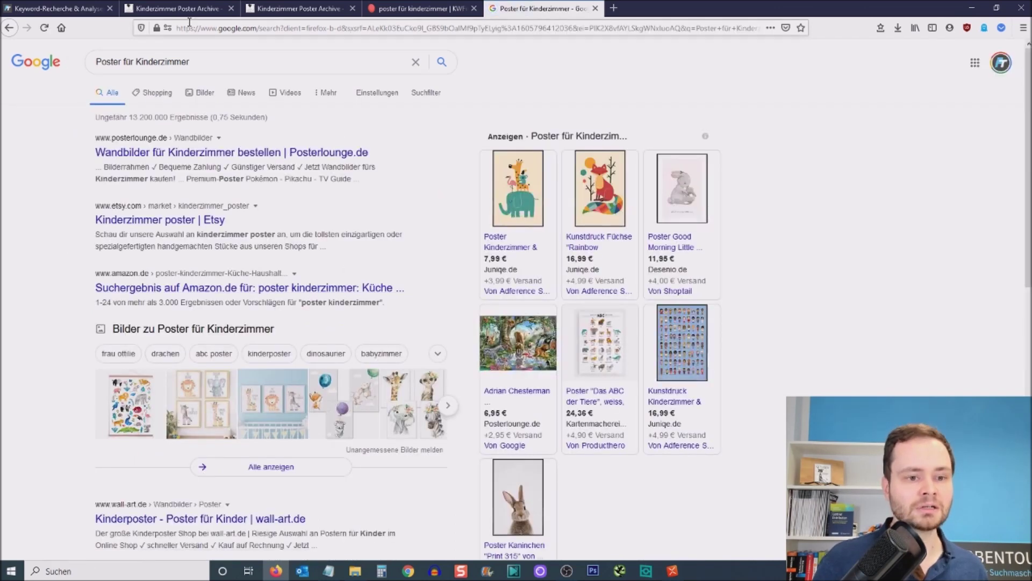
# Step: Check Google's search suggestions and related searches for "Poster für Kinderzimmer", plus the keyword's metrics in KWFinder
pyautogui.click(213, 55)
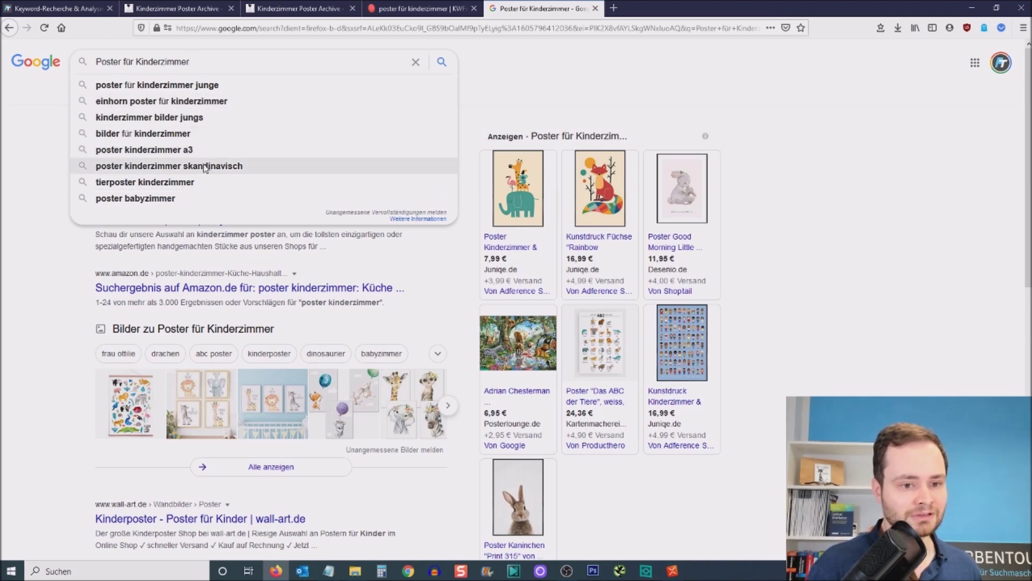
pyautogui.click(20, 293)
pyautogui.scroll(-10, 157, 103)
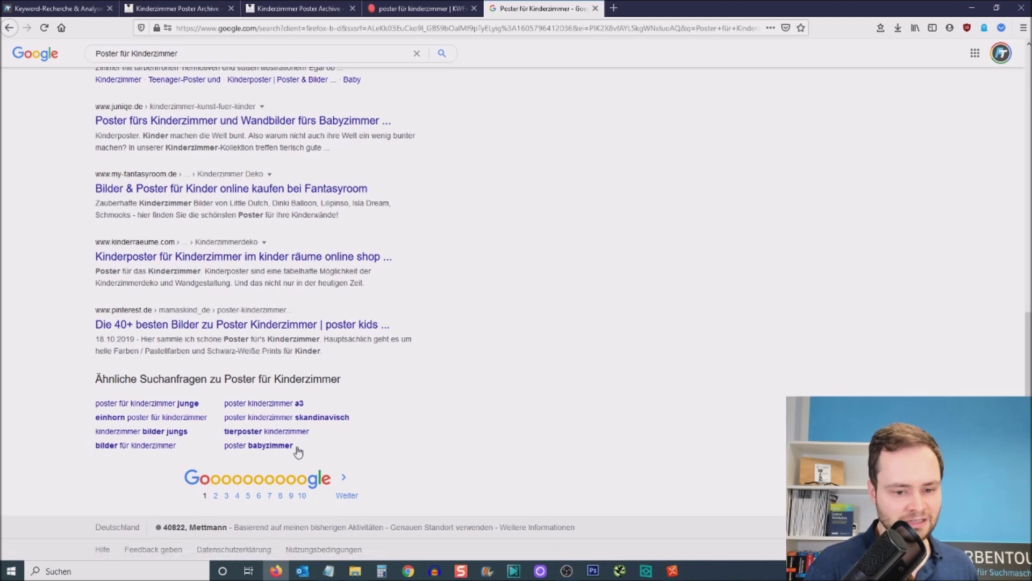
pyautogui.click(429, 8)
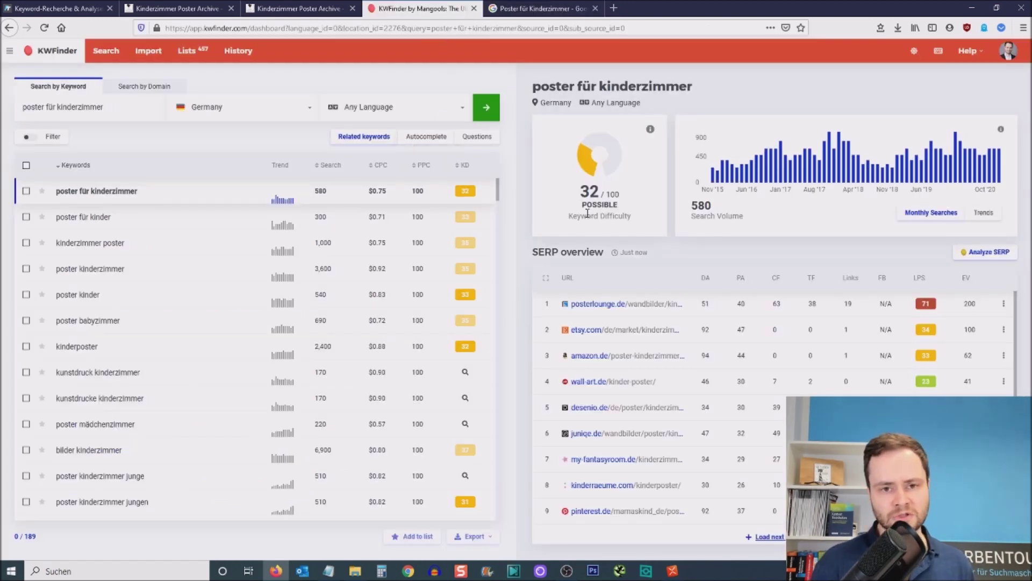
# Step: Examine the products offered in the shop's Kinderzimmer Poster category on hello-loop.de
pyautogui.click(291, 8)
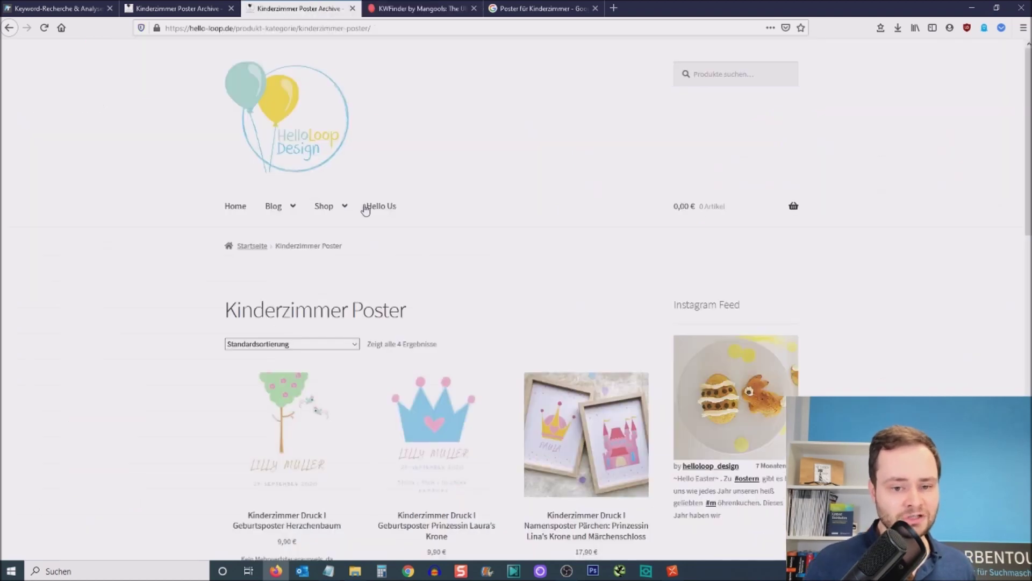
pyautogui.scroll(-4, 366, 210)
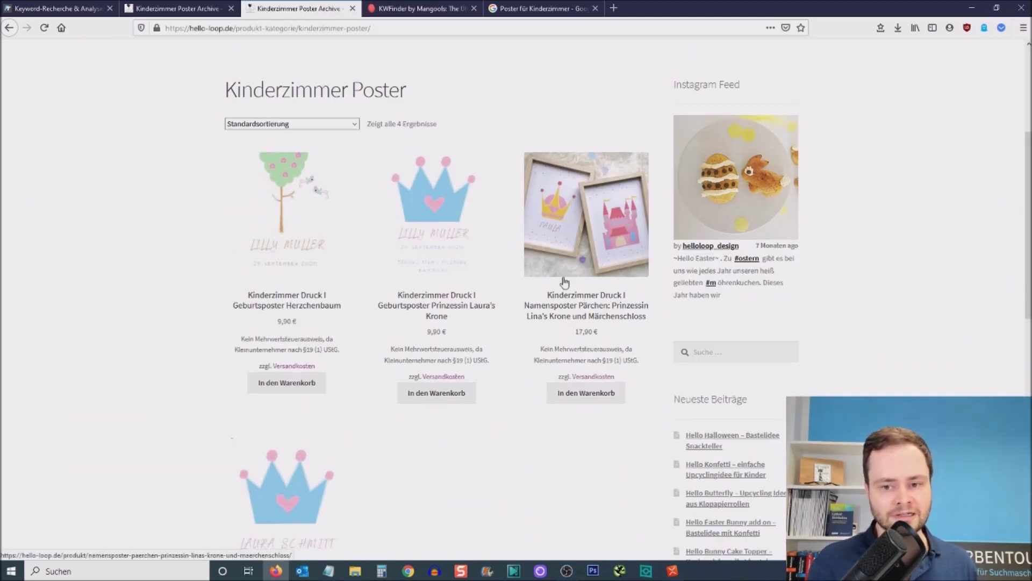
pyautogui.scroll(-4, 403, 346)
pyautogui.scroll(2, 425, 361)
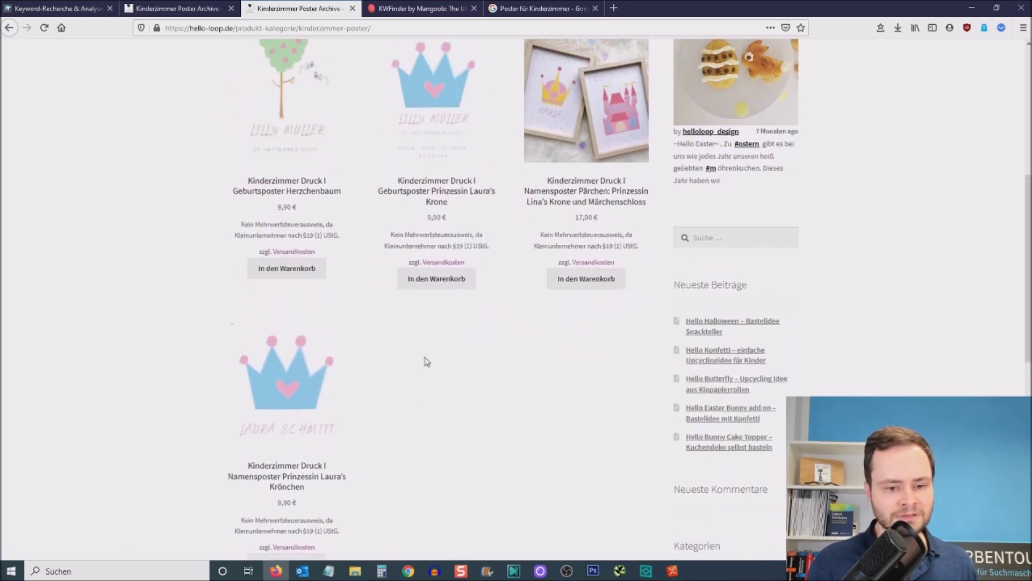
pyautogui.scroll(6, 425, 361)
pyautogui.moveTo(345, 212)
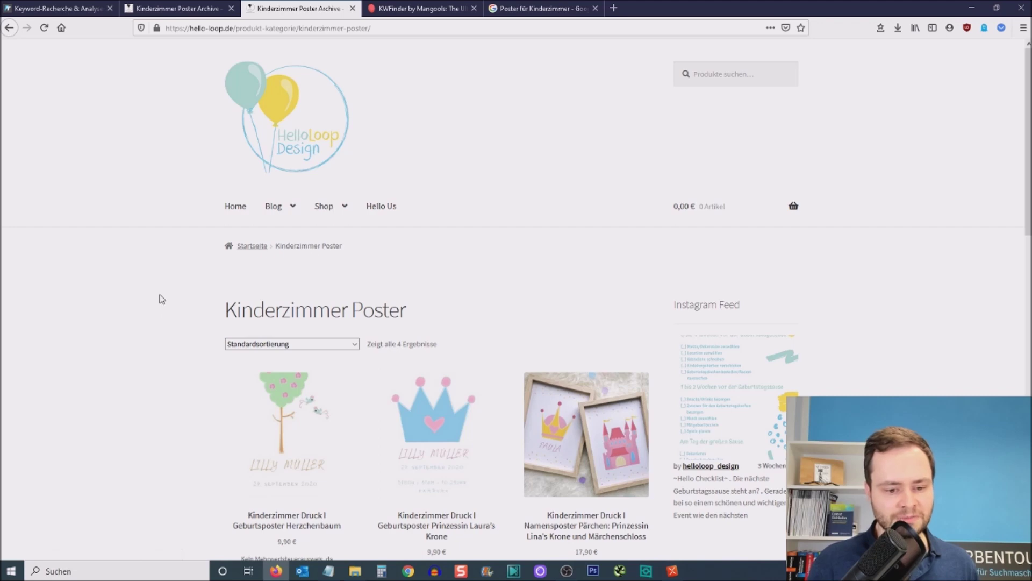
pyautogui.scroll(-2, 161, 299)
# Step: In KWFinder, select "poster für kinderzimmer", "poster für kinder", "kinderzimmer poster", "poster kinderzimmer", "poster kinder" and "poster babyzimmer"
pyautogui.click(540, 8)
pyautogui.click(422, 8)
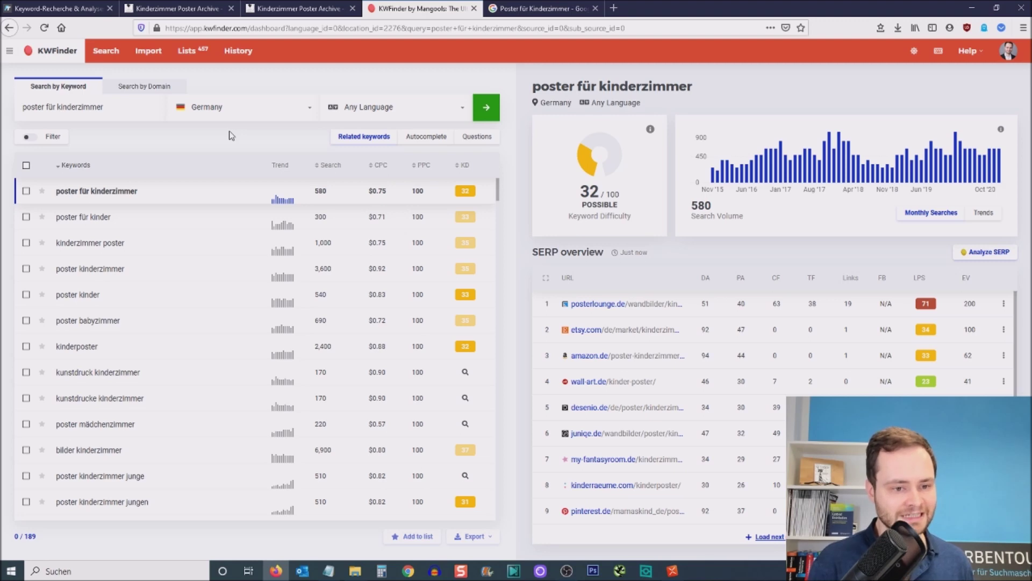
pyautogui.click(26, 192)
pyautogui.click(25, 217)
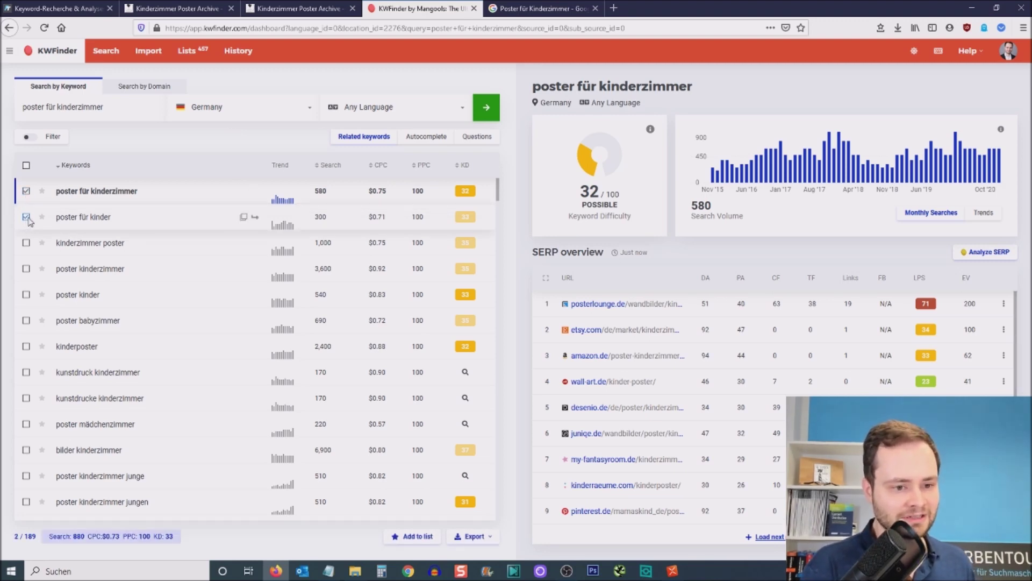
pyautogui.click(26, 243)
pyautogui.click(25, 268)
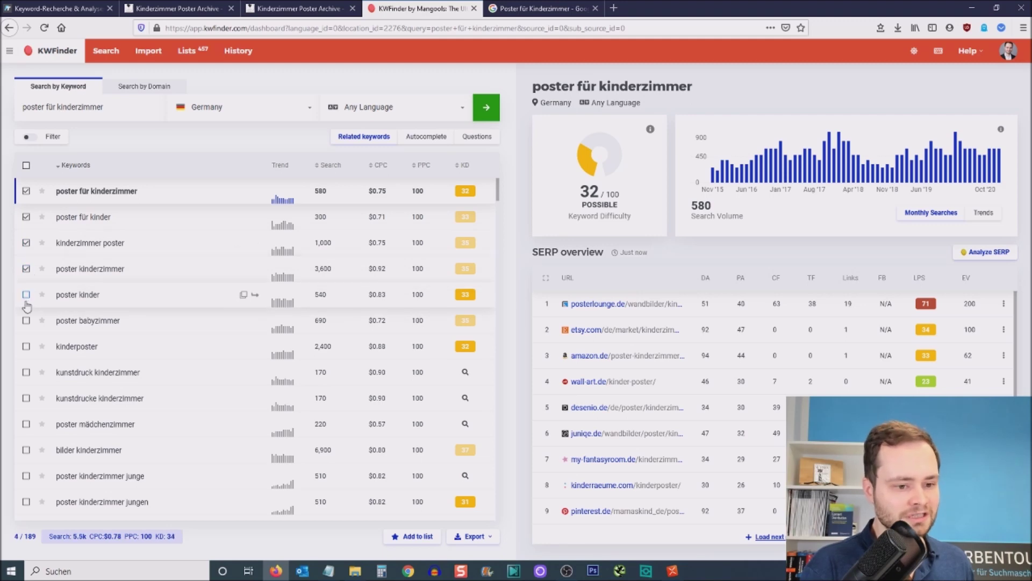
pyautogui.click(25, 295)
pyautogui.click(26, 320)
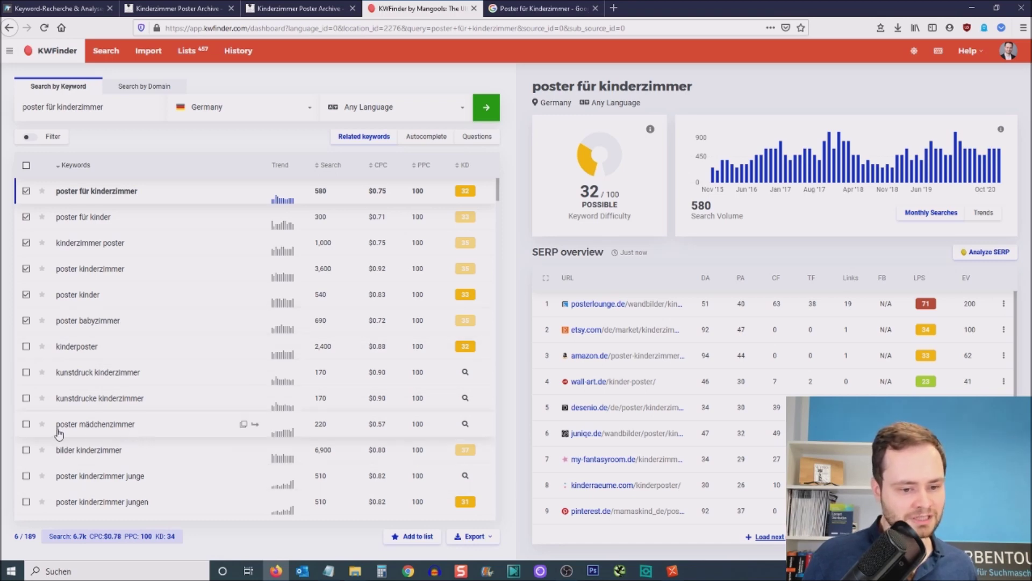
# Step: Add "bilder kinderzimmer" and "poster mädchenzimmer" to the selected related keywords
pyautogui.click(27, 452)
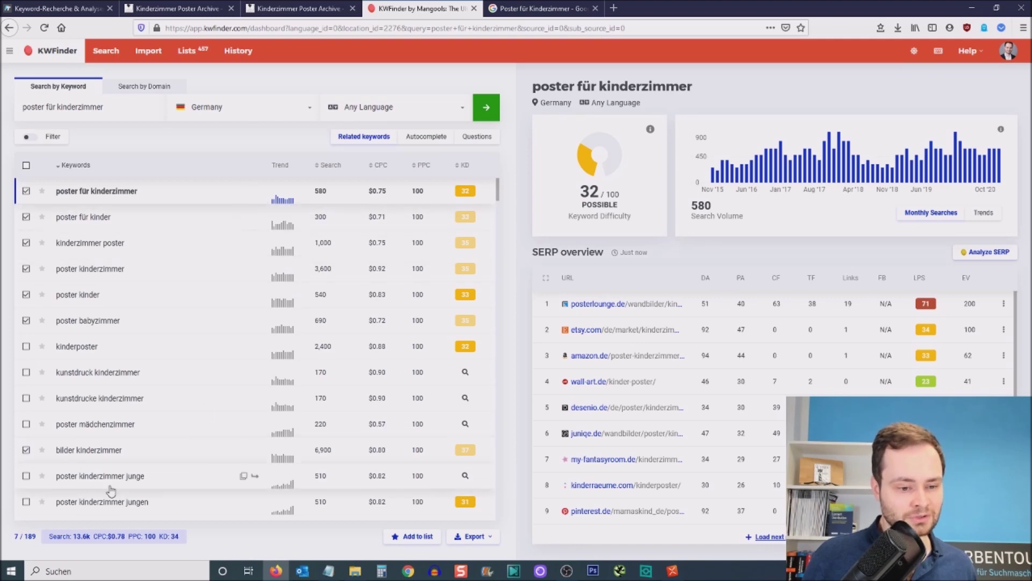
pyautogui.click(27, 425)
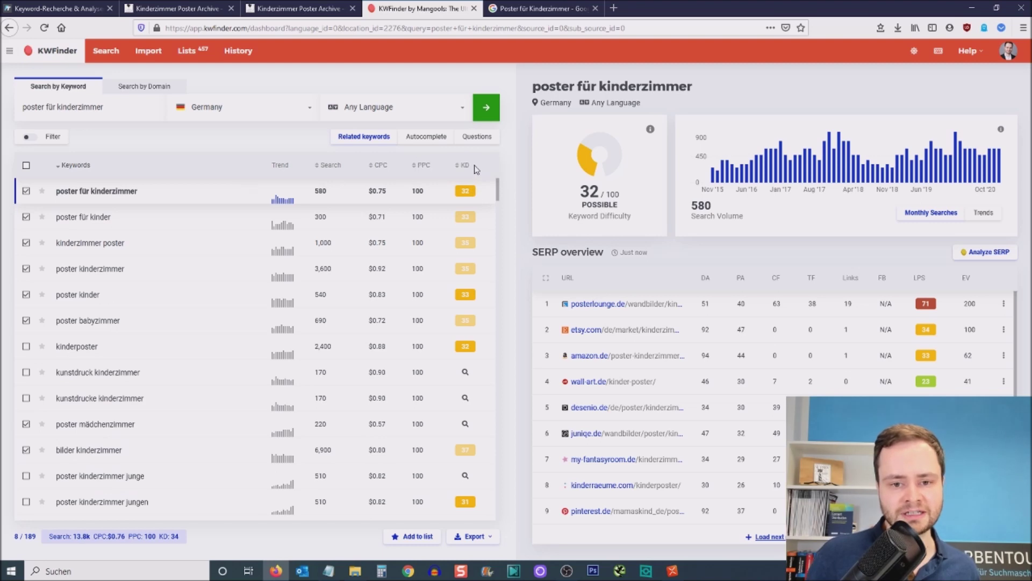
pyautogui.moveTo(466, 167)
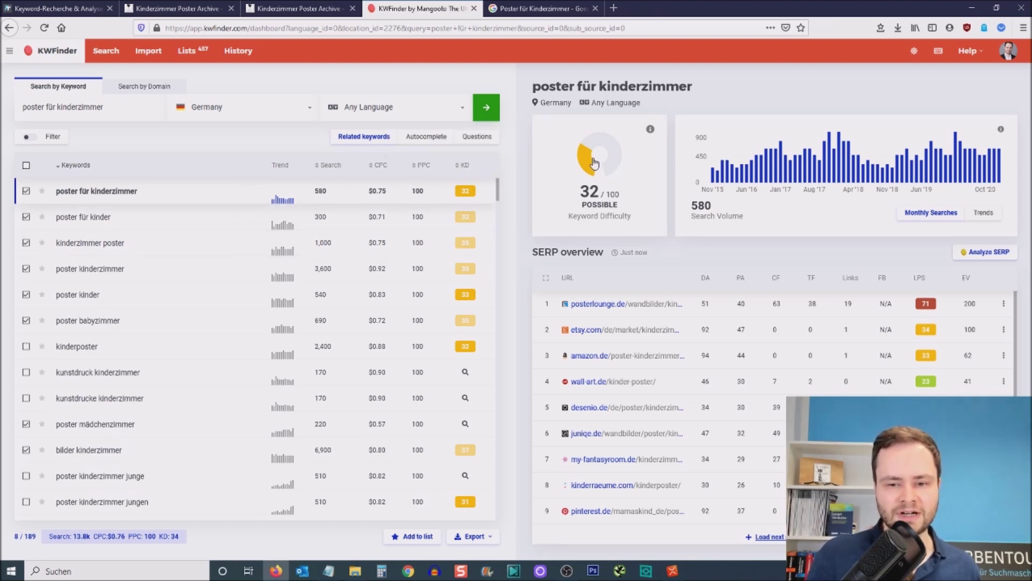
pyautogui.moveTo(651, 132)
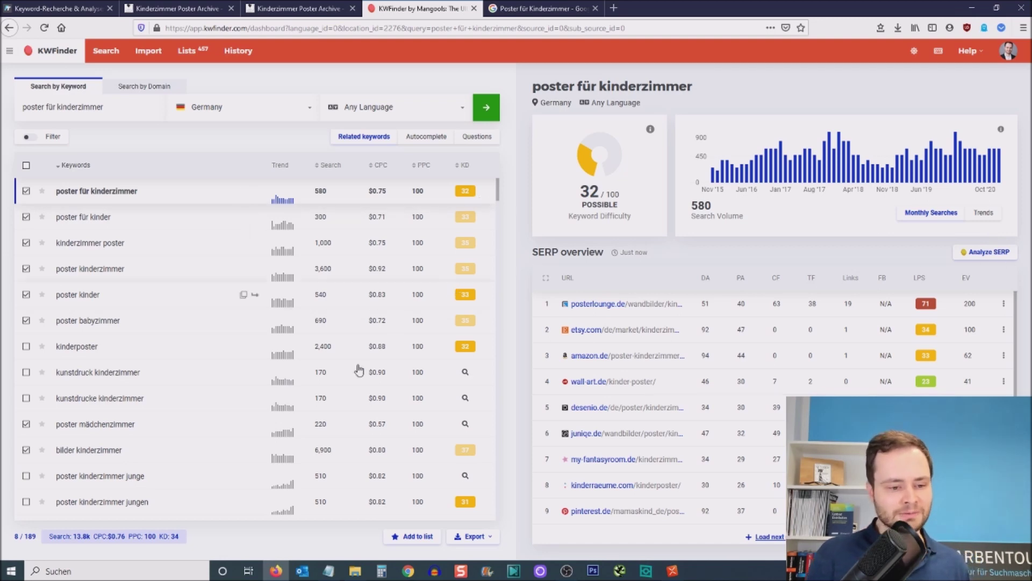
# Step: Also select the related keywords "poster kinderzimmer junge", "poster kinderzimmer mädchen", "bilder für kinder" and "bilder für kinderzimmer"
pyautogui.scroll(-3, 279, 302)
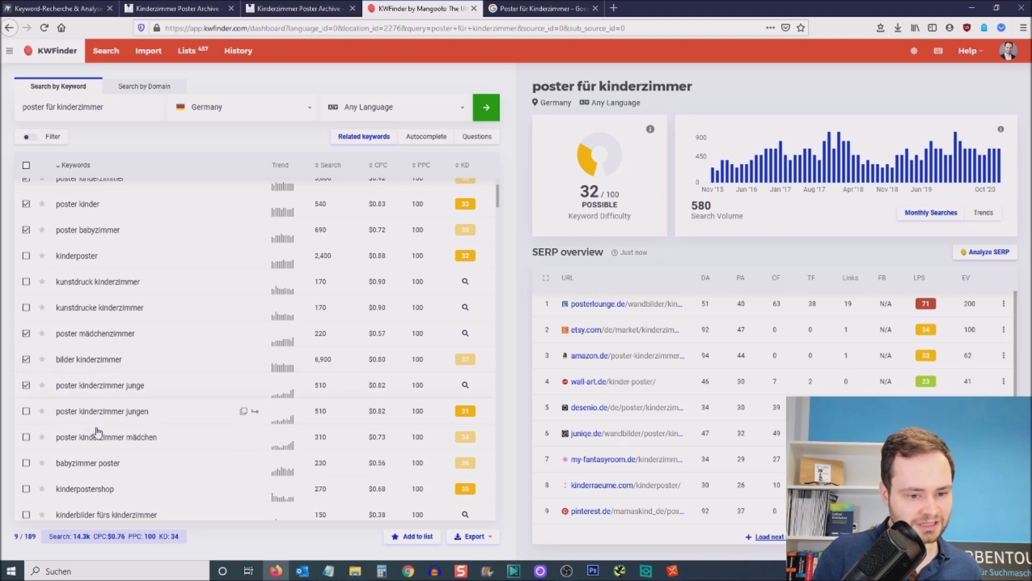
pyautogui.scroll(-1, 226, 465)
pyautogui.scroll(-2, 228, 465)
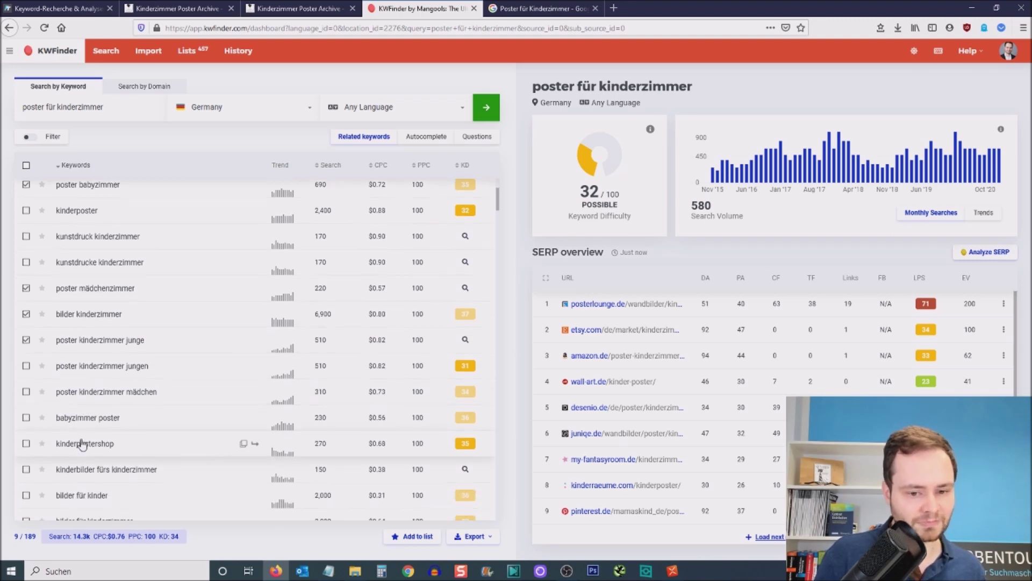
pyautogui.click(26, 394)
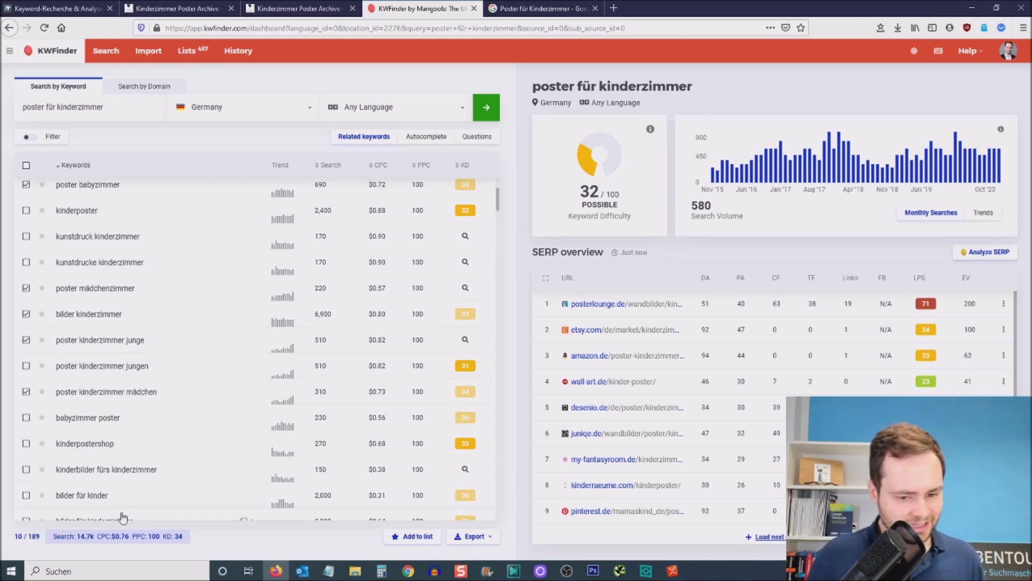
pyautogui.scroll(-3, 156, 459)
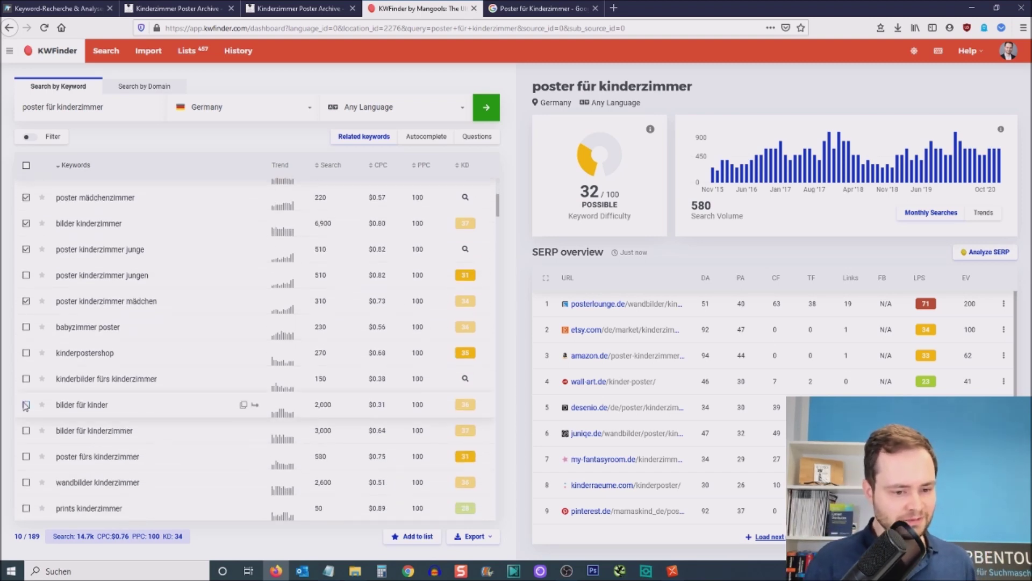
pyautogui.click(26, 431)
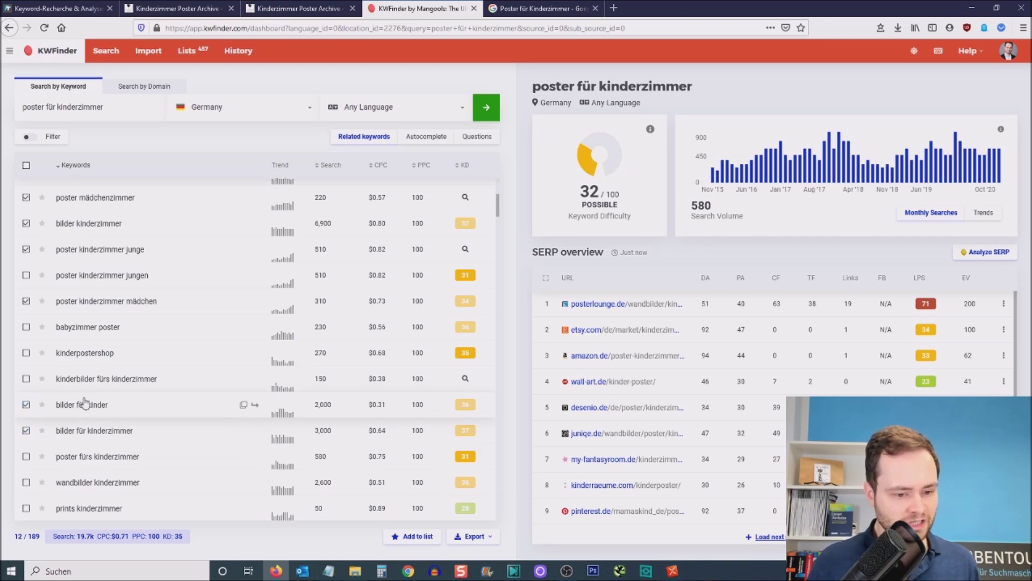
pyautogui.scroll(-3, 86, 395)
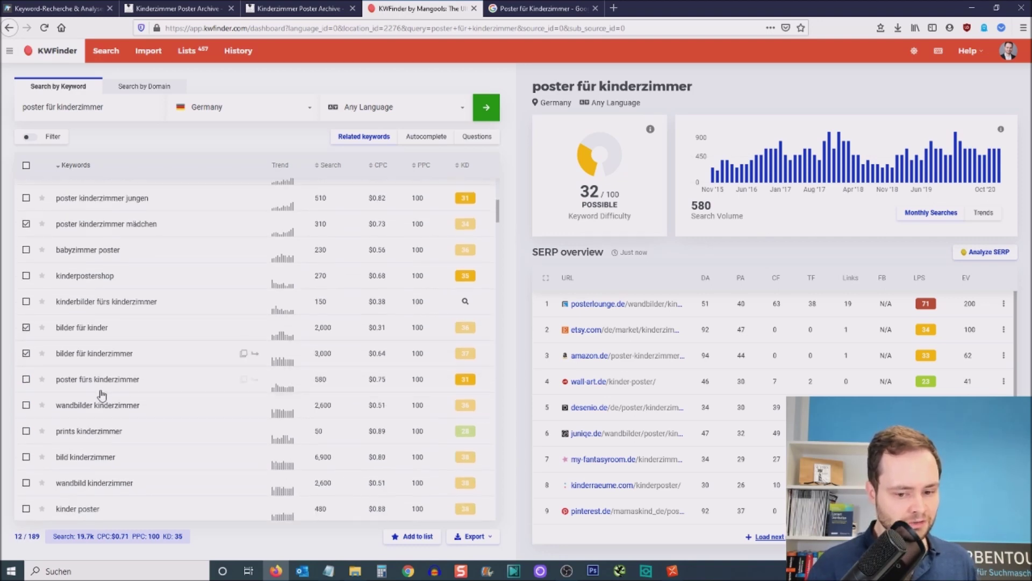
# Step: Copy the selected keywords to the clipboard and paste them as a new block at the end of the Notepad keyword list
pyautogui.click(468, 536)
pyautogui.click(430, 498)
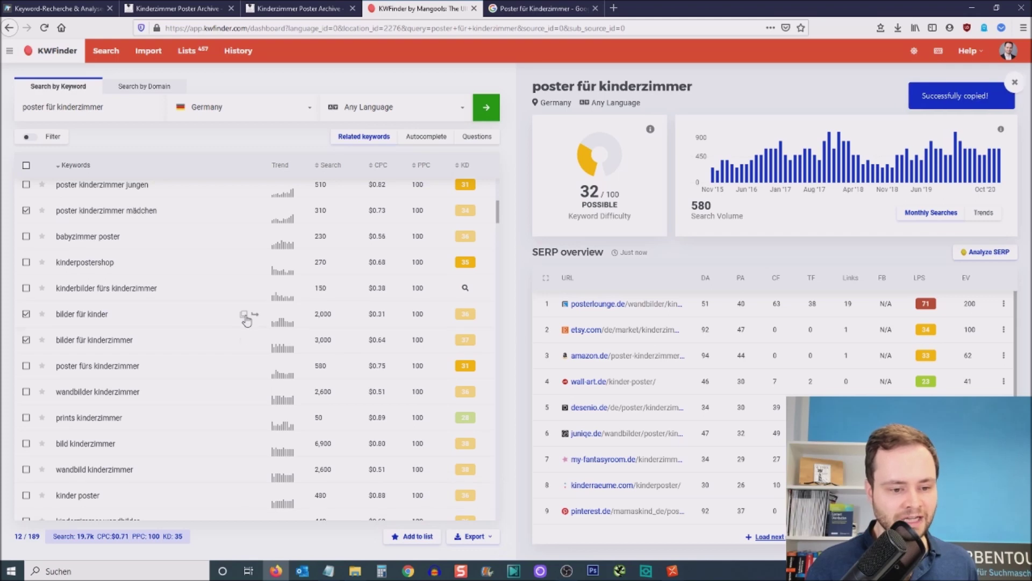
pyautogui.scroll(-3, 258, 301)
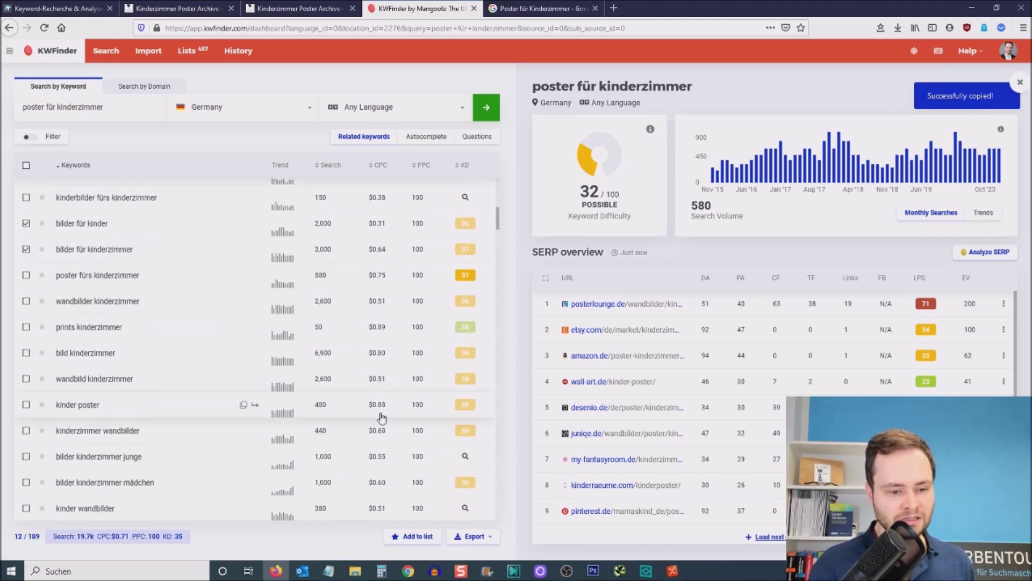
pyautogui.click(329, 571)
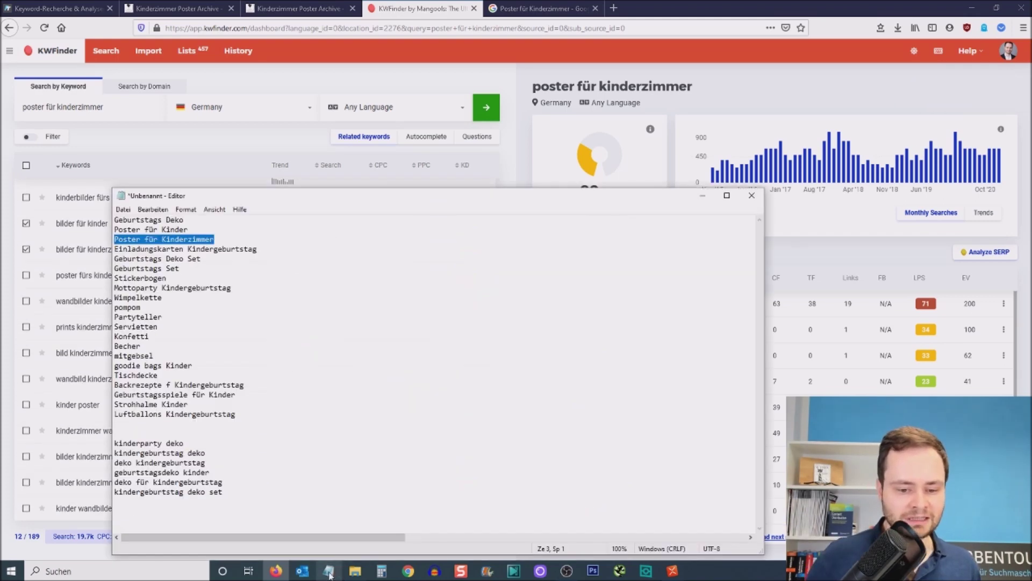
pyautogui.click(226, 518)
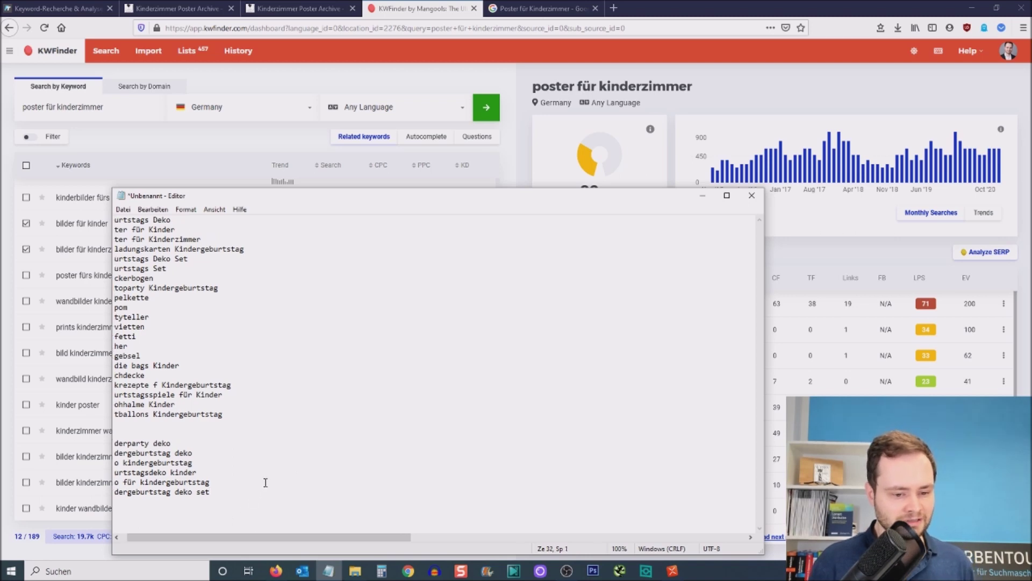
pyautogui.hotkey('ctrl', 'v')
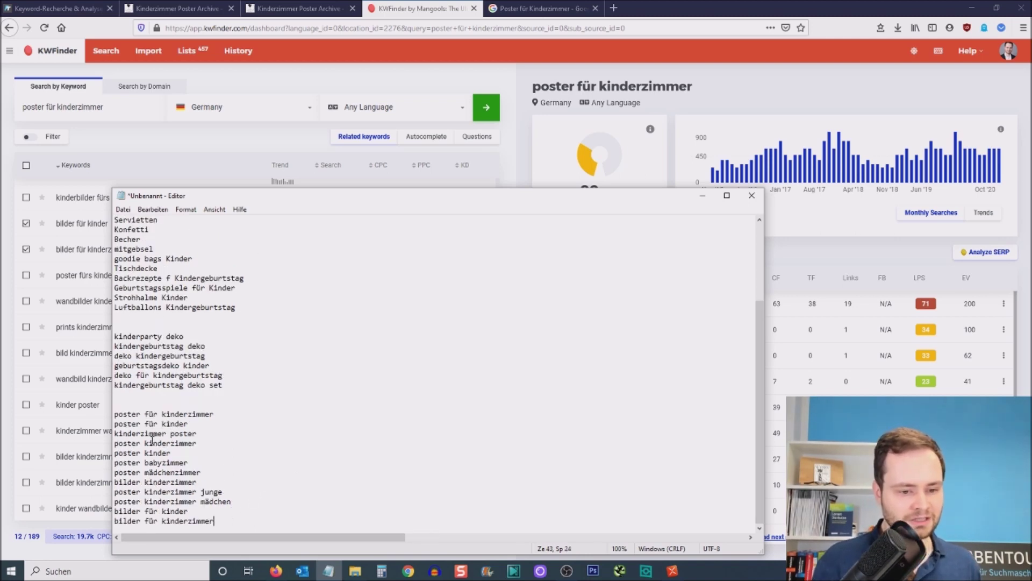
pyautogui.moveTo(221, 414); pyautogui.dragTo(203, 407)
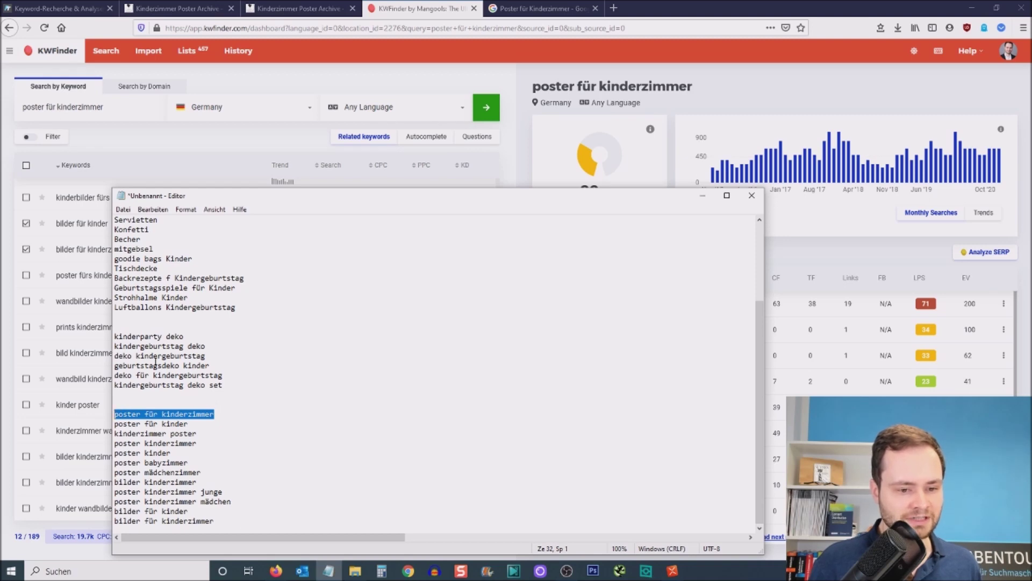
pyautogui.scroll(4, 182, 372)
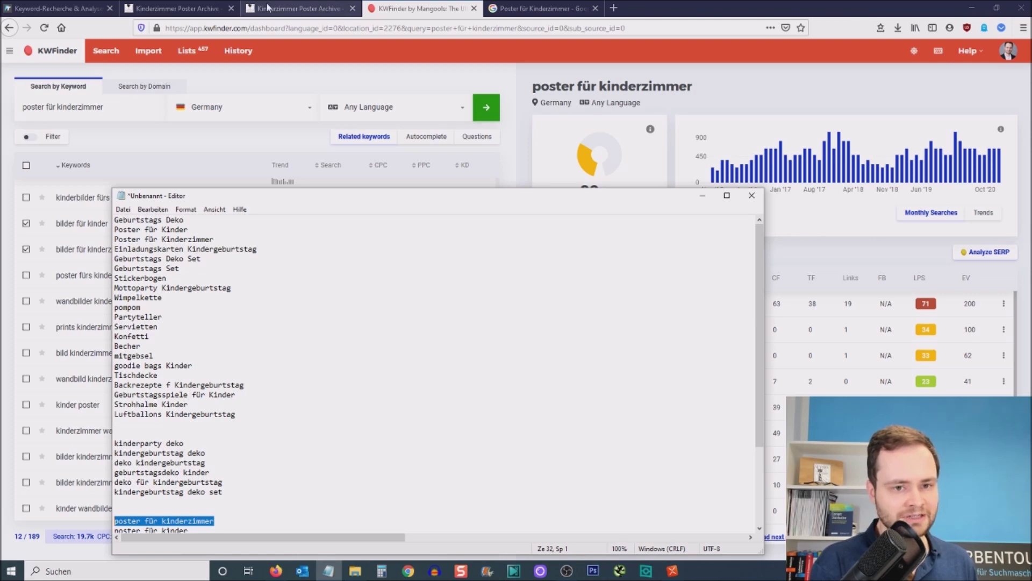
# Step: Open the Geburtstagskarten category in the hello-loop.de shop and copy the category name
pyautogui.click(291, 8)
pyautogui.moveTo(340, 137)
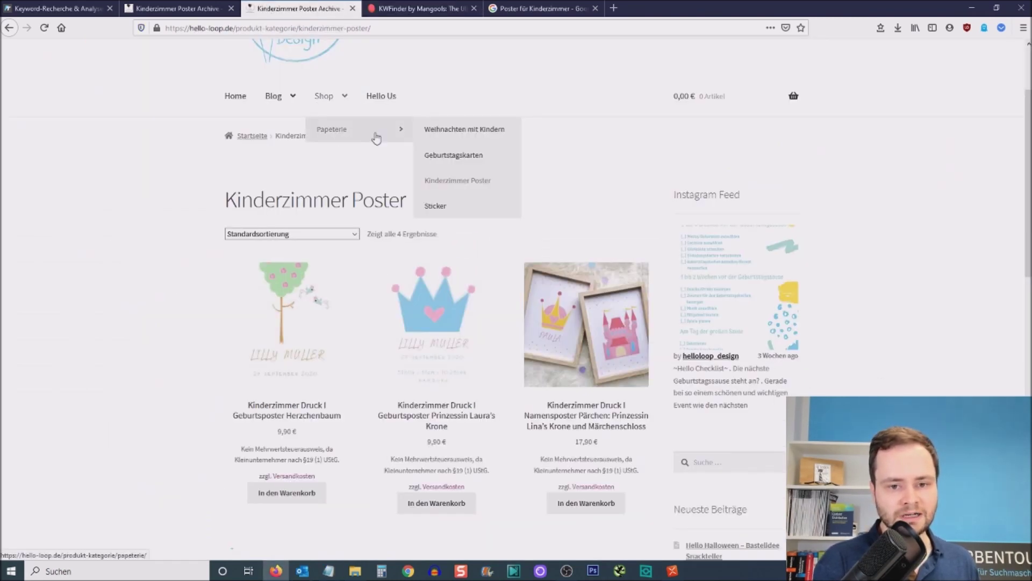
pyautogui.click(453, 156)
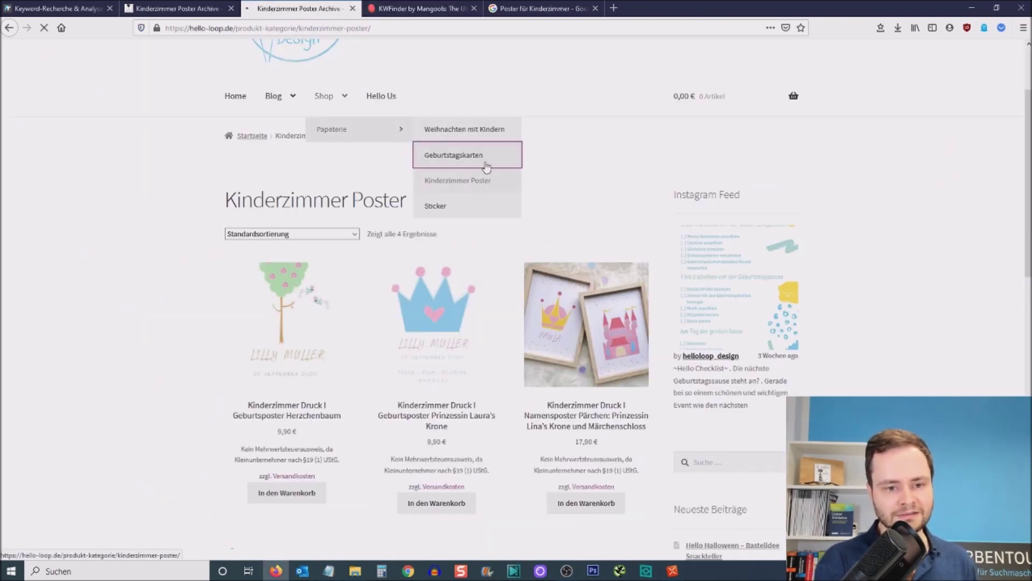
pyautogui.doubleClick(371, 309)
pyautogui.hotkey('ctrl', 'c')
# Step: Look up the keyword "geburtstagskarten" in KWFinder for Germany
pyautogui.click(383, 8)
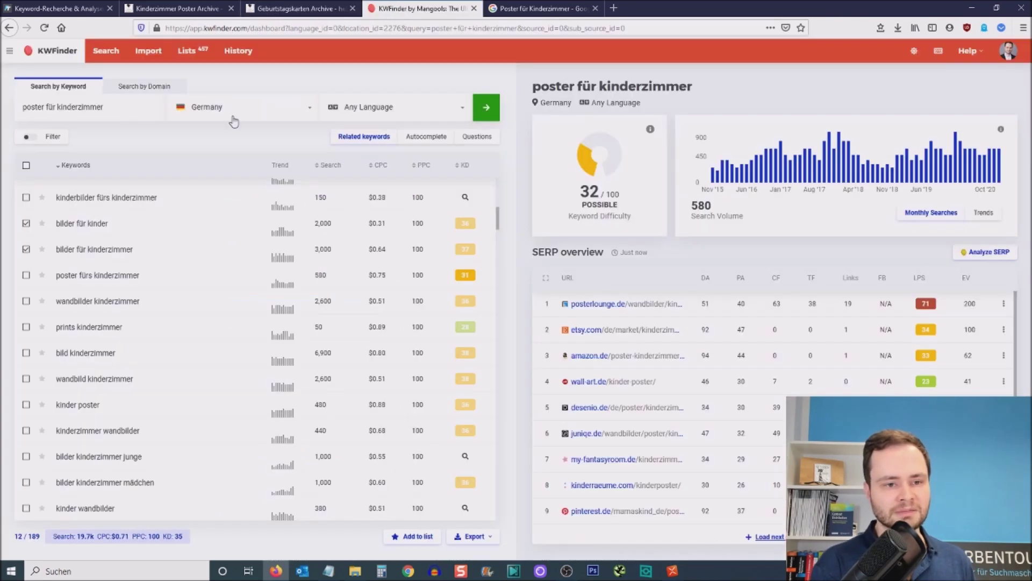
pyautogui.click(69, 106)
pyautogui.hotkey('ctrl', 'a')
pyautogui.write('geburtstagskarten')
pyautogui.press('Return')
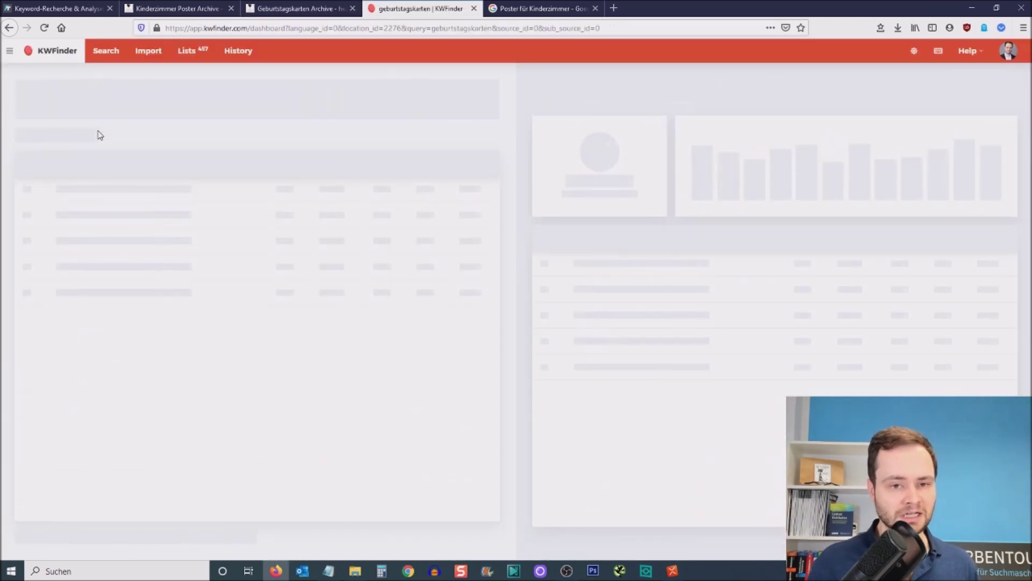
# Step: Search Google for "Geburtstagskarten" and check its search suggestions and related searches
pyautogui.click(538, 8)
pyautogui.click(296, 27)
pyautogui.hotkey('ctrl', 'v')
pyautogui.press('Return')
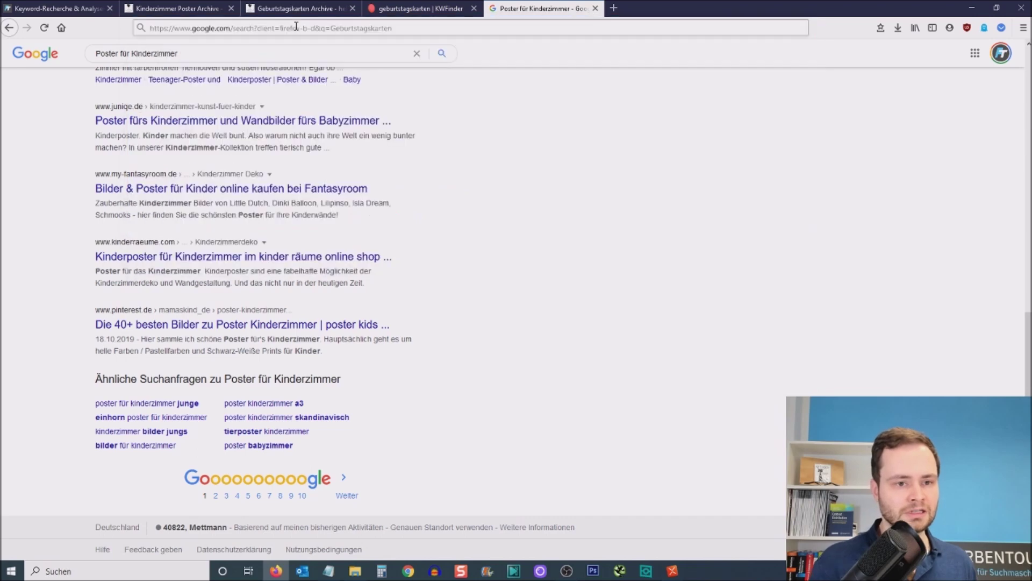
pyautogui.click(200, 59)
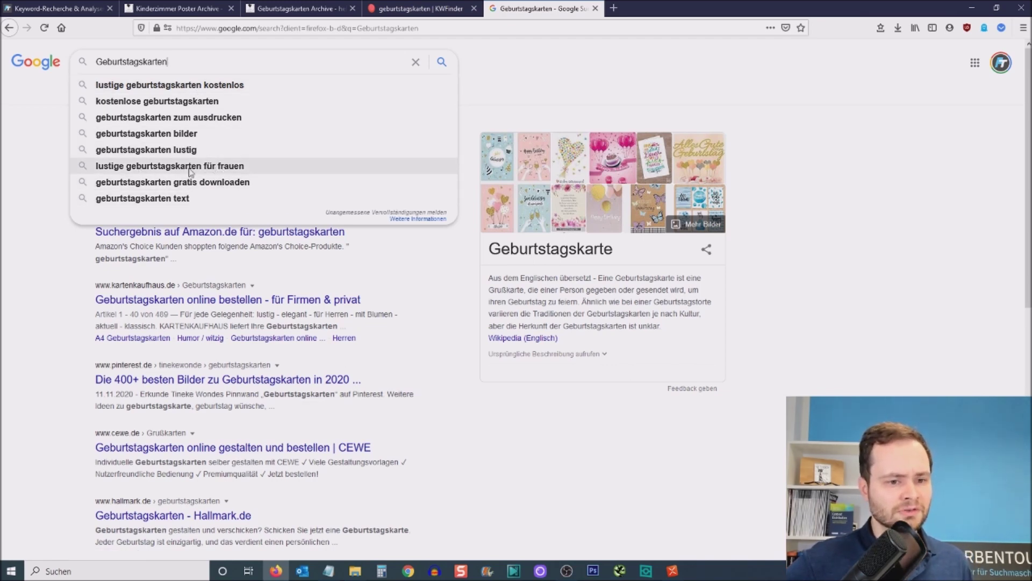
pyautogui.click(70, 273)
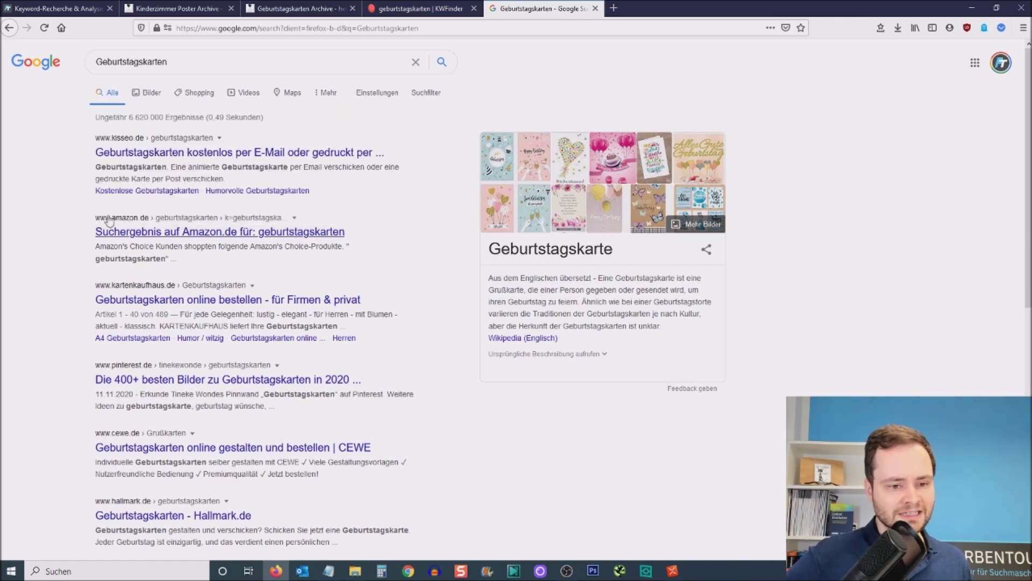
pyautogui.scroll(-10, 114, 224)
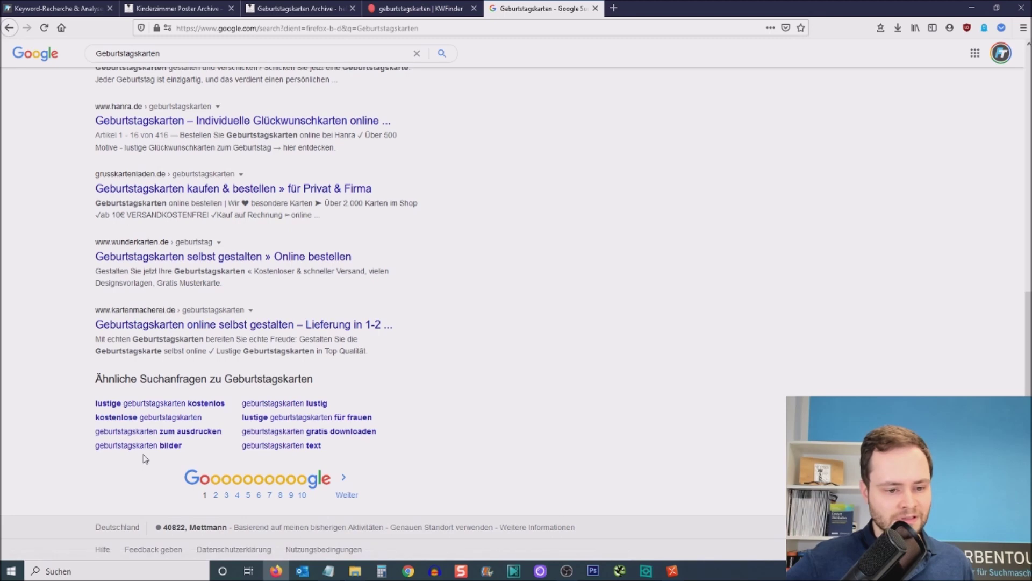
# Step: In KWFinder, narrow the keyword to "kindergeburtstagskarten" and run the search
pyautogui.click(421, 8)
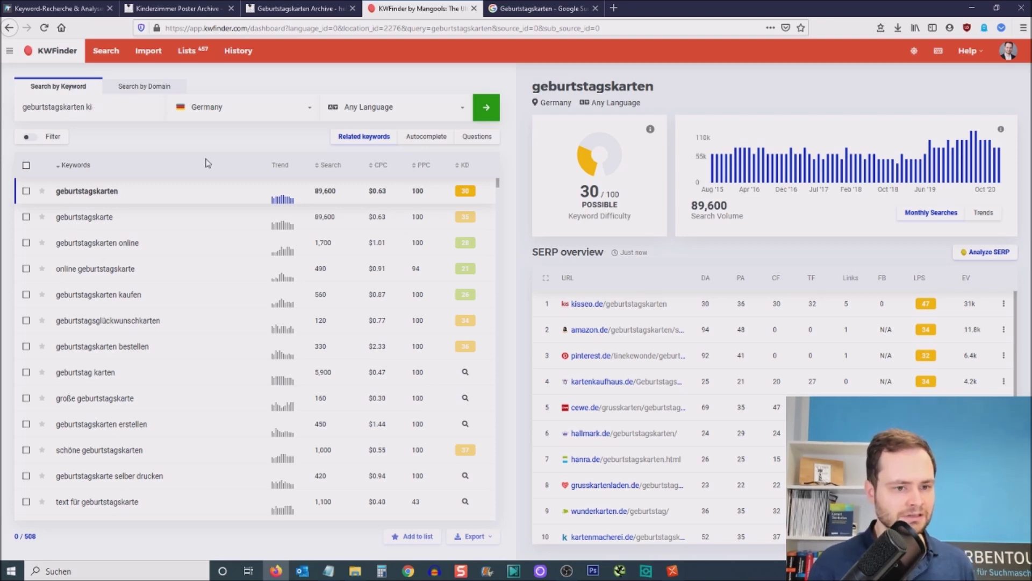
pyautogui.write('kinder')
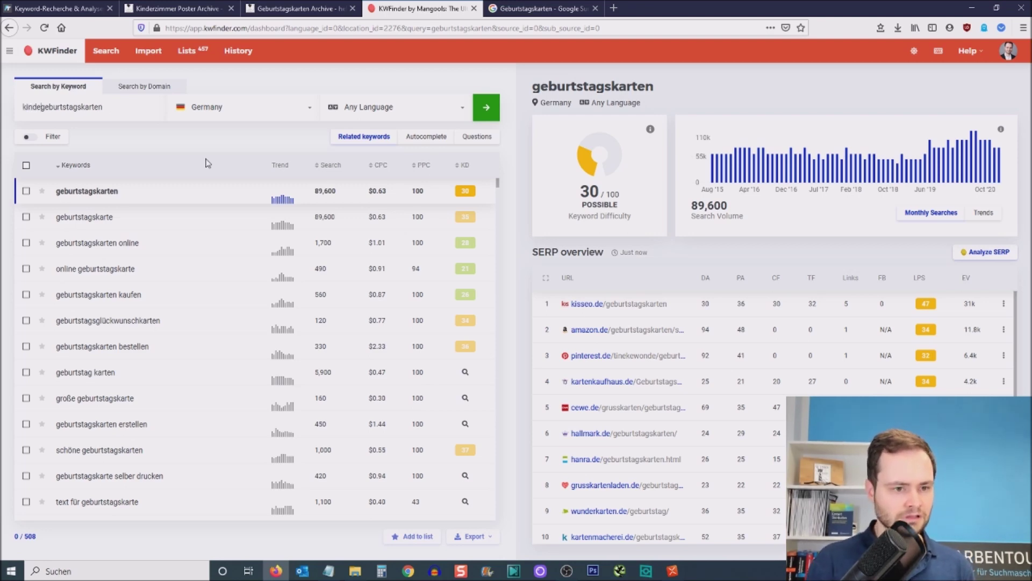
pyautogui.press('Return')
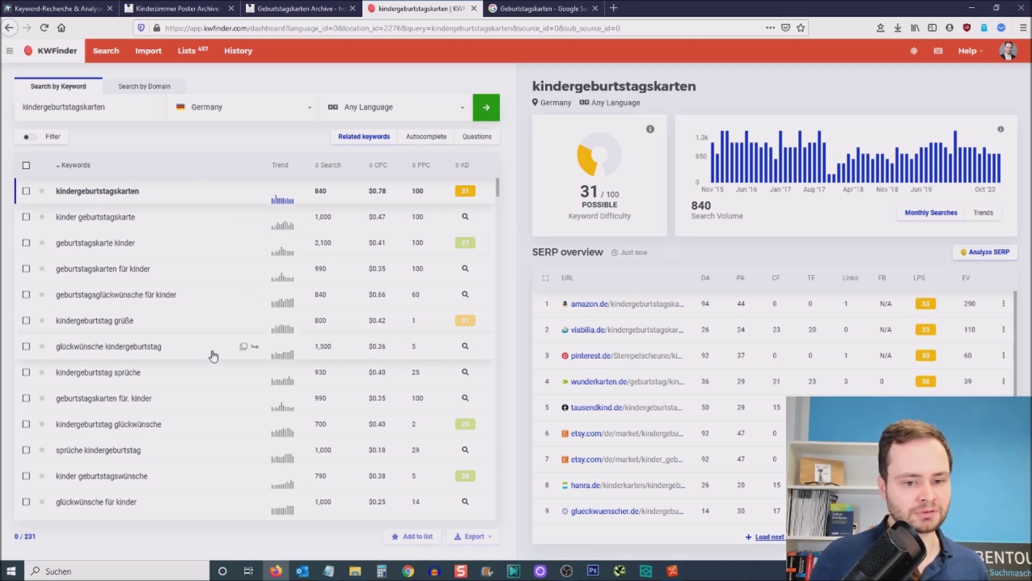
# Step: Select the keywords "geburtstagskarte kinder", "geburtstagskarten für kinder", "kindergeburtstagskarten" and "kinder geburtstagskarte"
pyautogui.click(25, 245)
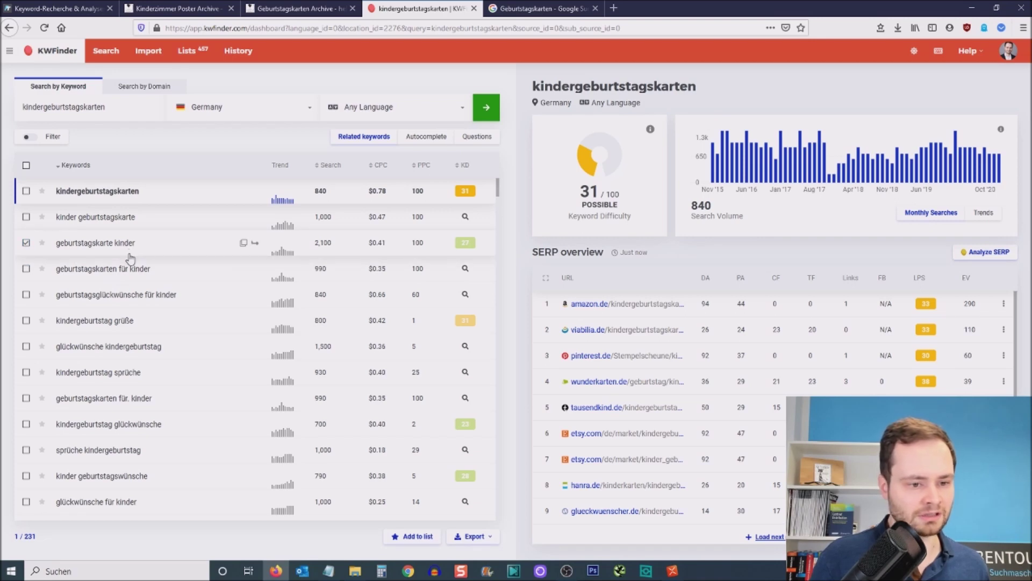
pyautogui.click(25, 269)
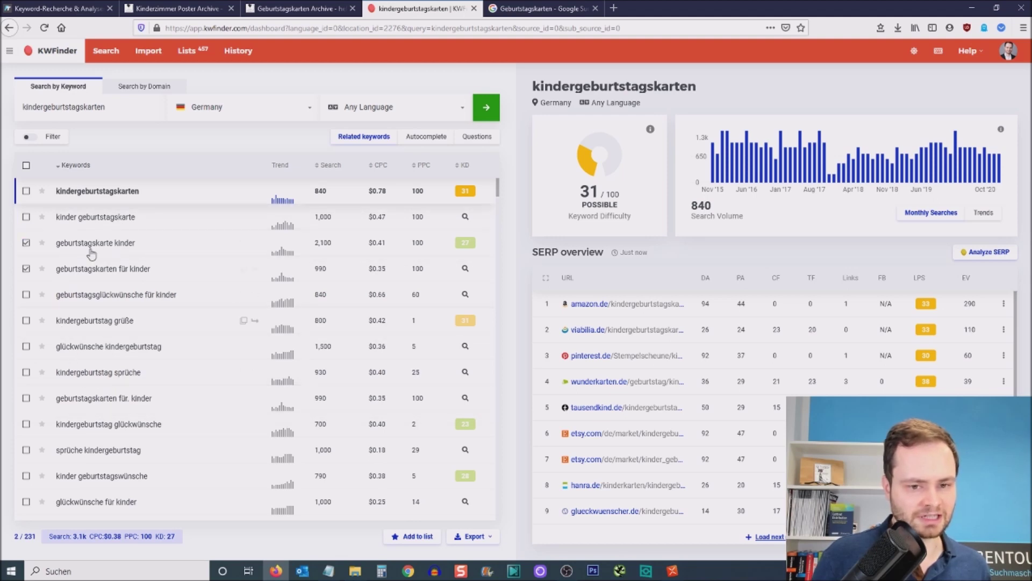
pyautogui.click(26, 192)
pyautogui.click(28, 217)
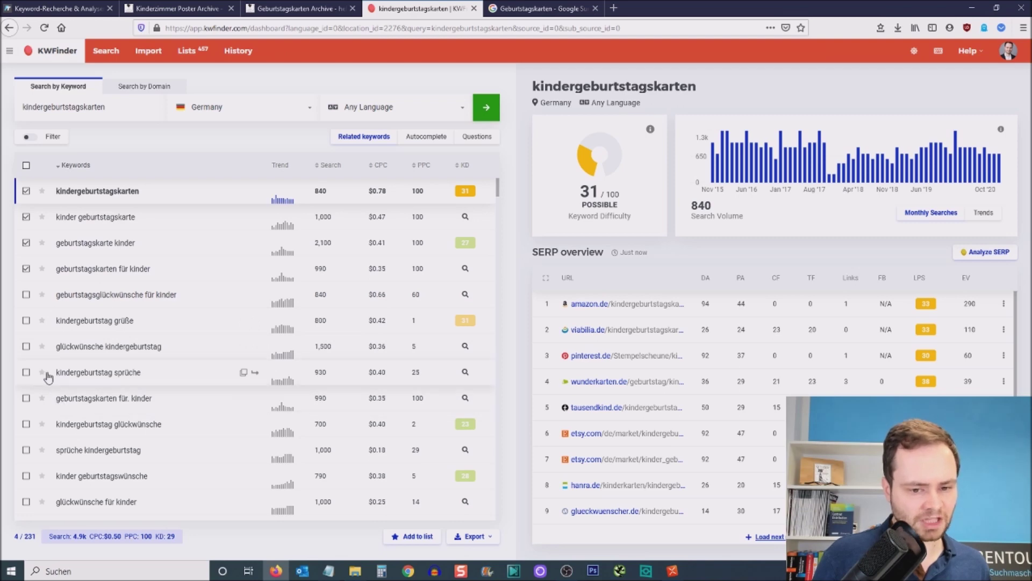
pyautogui.click(26, 451)
pyautogui.scroll(-1, 102, 450)
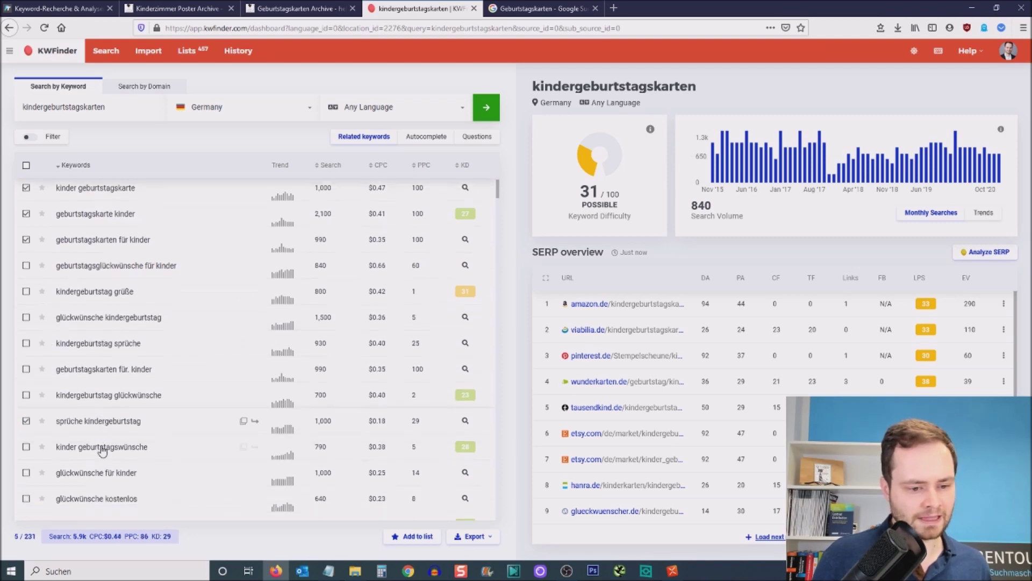
pyautogui.scroll(-1, 102, 450)
pyautogui.click(25, 407)
pyautogui.scroll(2, 105, 407)
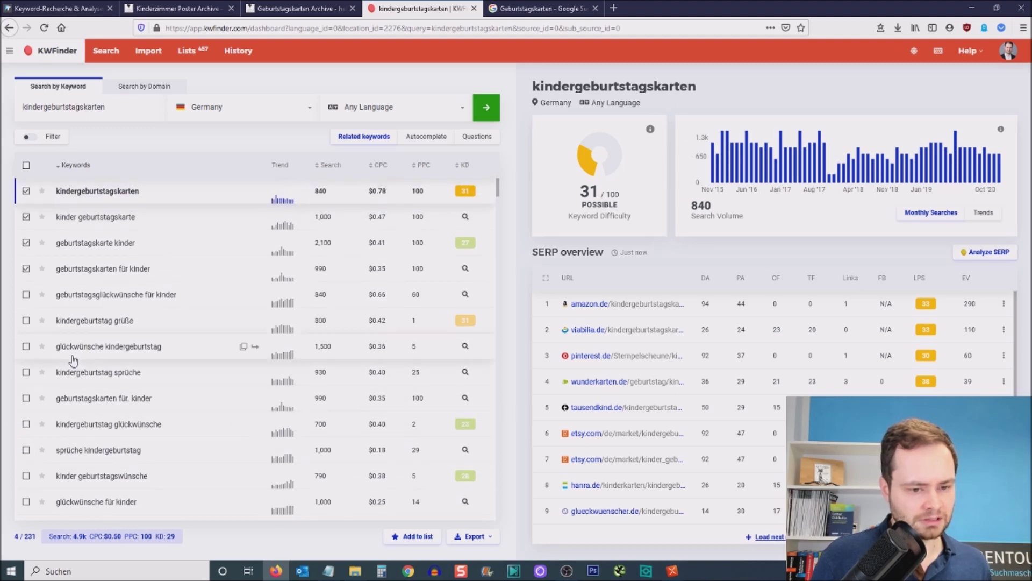
# Step: Browse the related keywords further and add "einladung kindergeburtstag vorlage" to the selected keywords
pyautogui.scroll(-12, 76, 359)
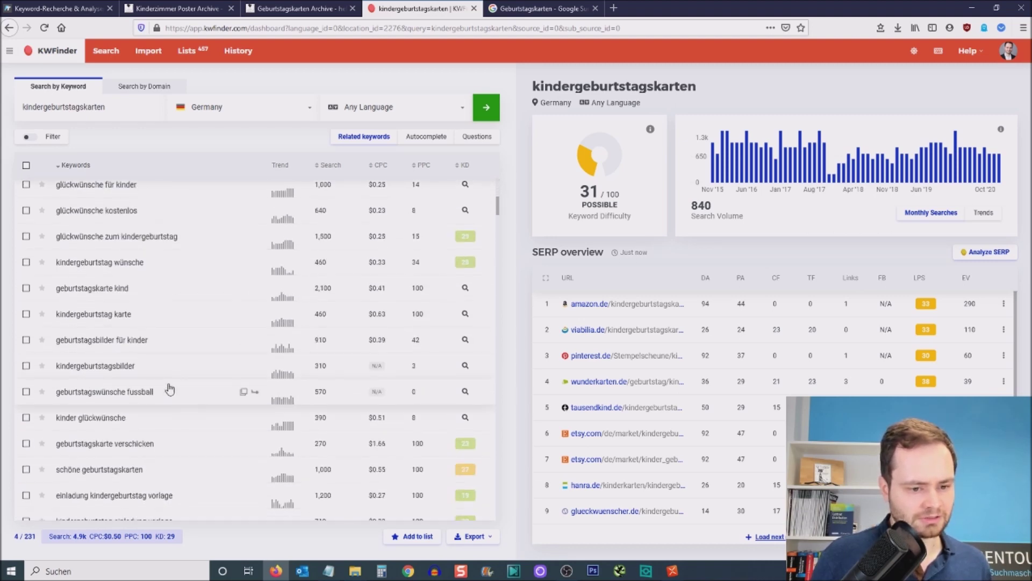
pyautogui.scroll(-2, 162, 376)
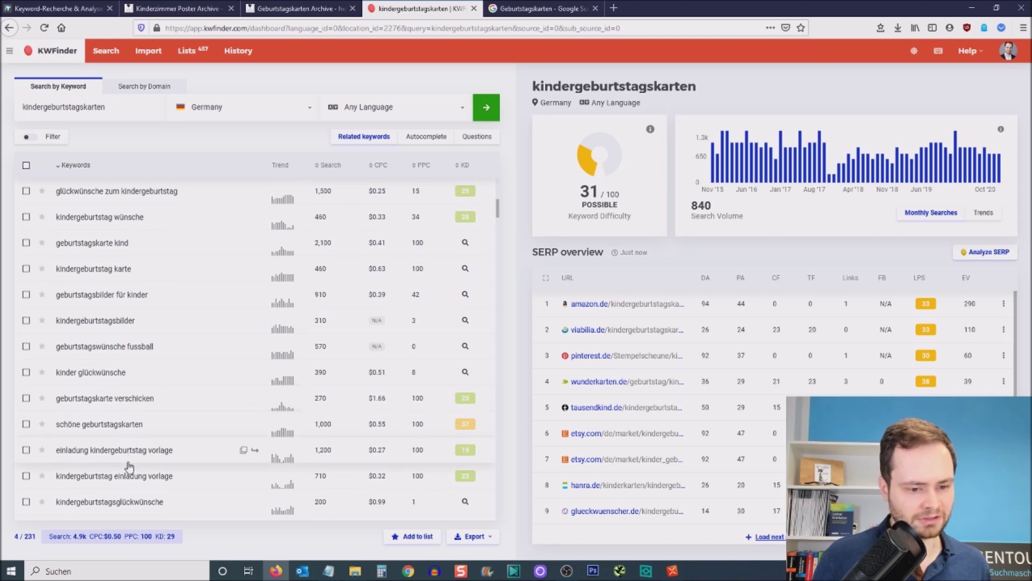
pyautogui.scroll(-3, 129, 467)
pyautogui.click(26, 360)
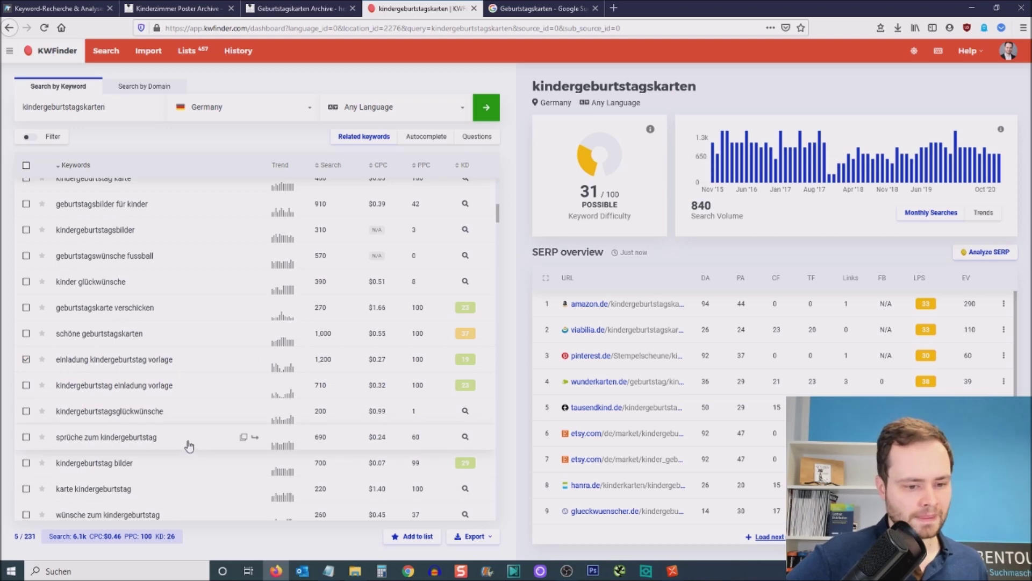
# Step: Copy the selected KWFinder keywords to the clipboard and paste them below the poster keywords in Notepad
pyautogui.scroll(-5, 183, 425)
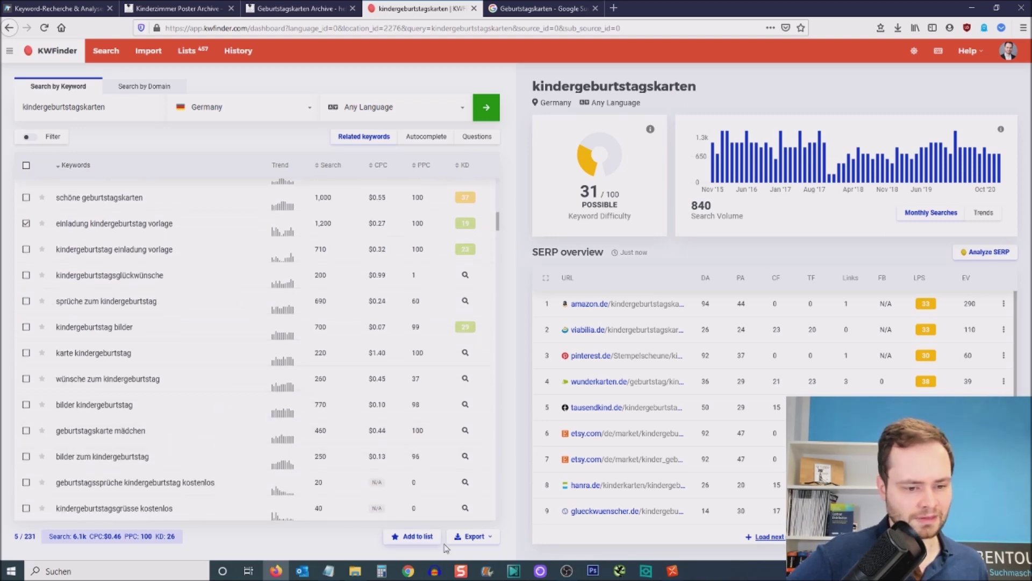
pyautogui.click(464, 537)
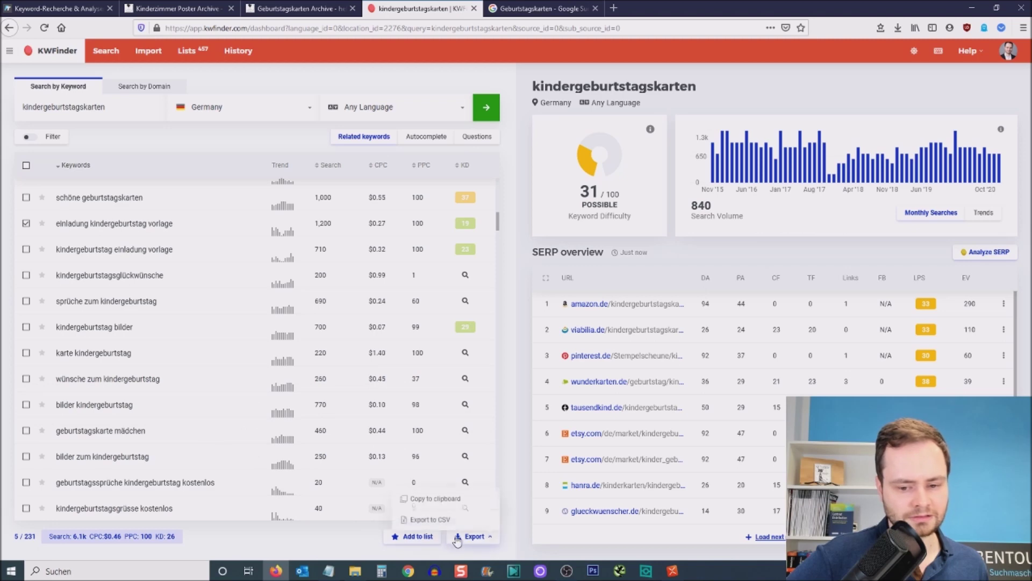
pyautogui.click(430, 498)
pyautogui.hotkey('alt', 'Tab')
pyautogui.scroll(-4, 309, 441)
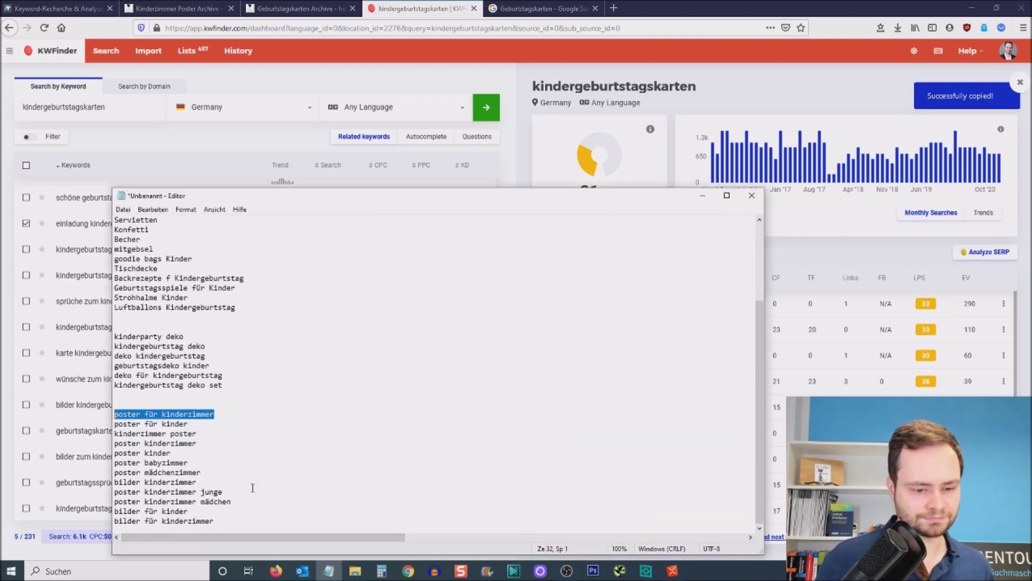
pyautogui.click(223, 522)
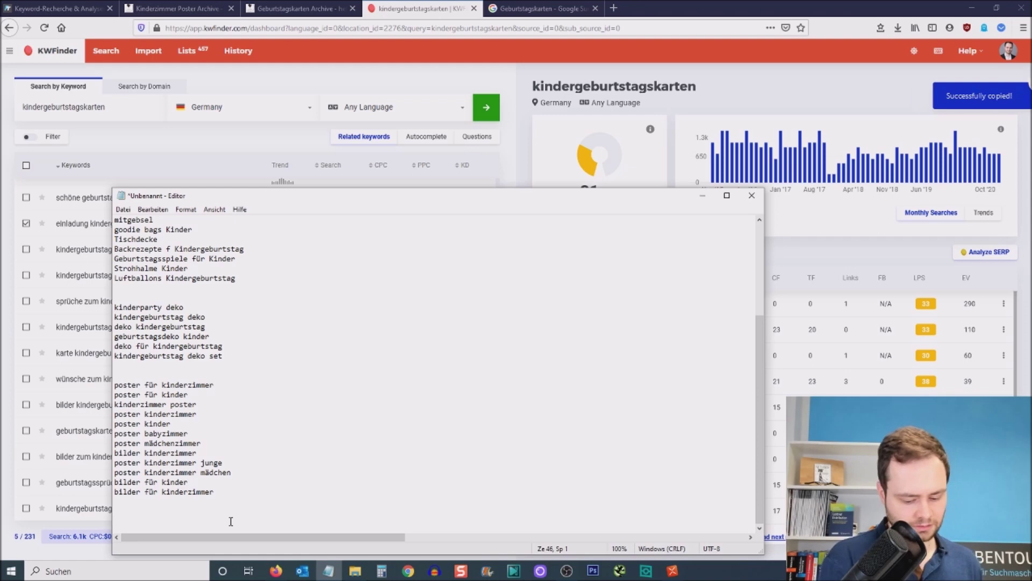
pyautogui.hotkey('ctrl', 'v')
# Step: Highlight the "kinderparty deko" keyword group in the notes and check the Papeterie categories in the hello-loop.de shop
pyautogui.scroll(5, 253, 445)
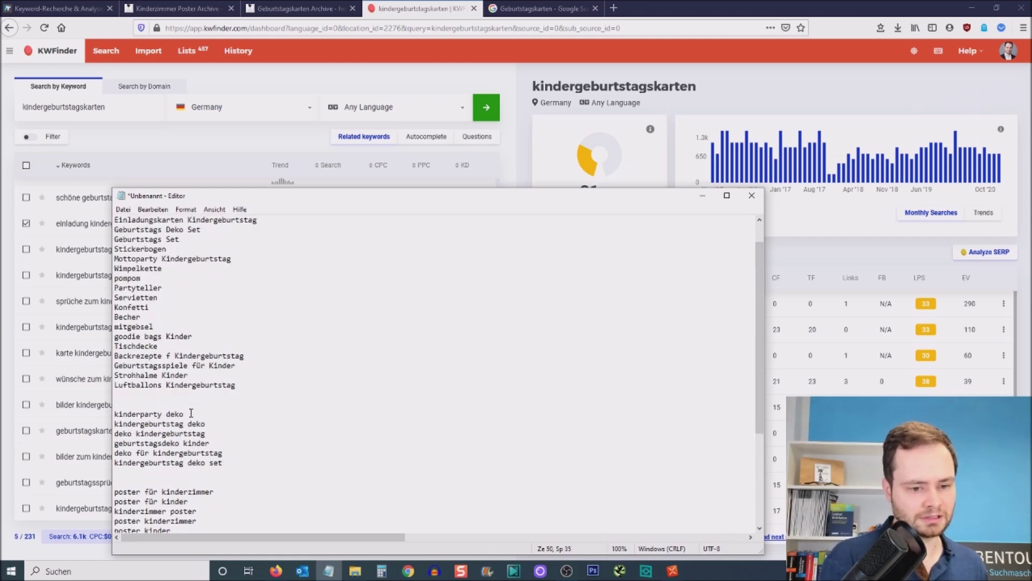
pyautogui.moveTo(191, 413); pyautogui.dragTo(101, 413)
pyautogui.moveTo(237, 458); pyautogui.dragTo(103, 419)
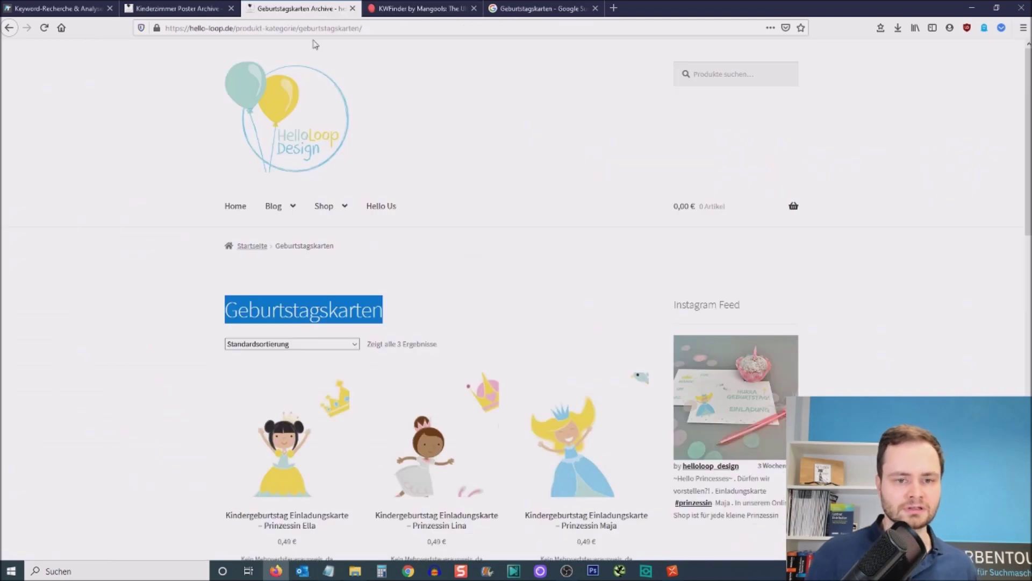
pyautogui.click(303, 8)
pyautogui.moveTo(338, 210)
pyautogui.moveTo(356, 238)
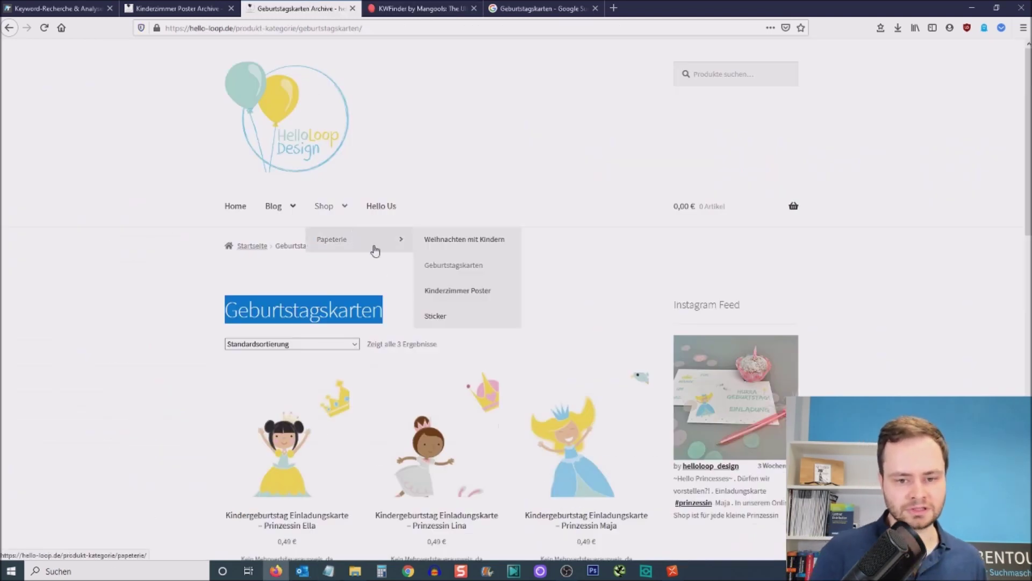
pyautogui.click(396, 11)
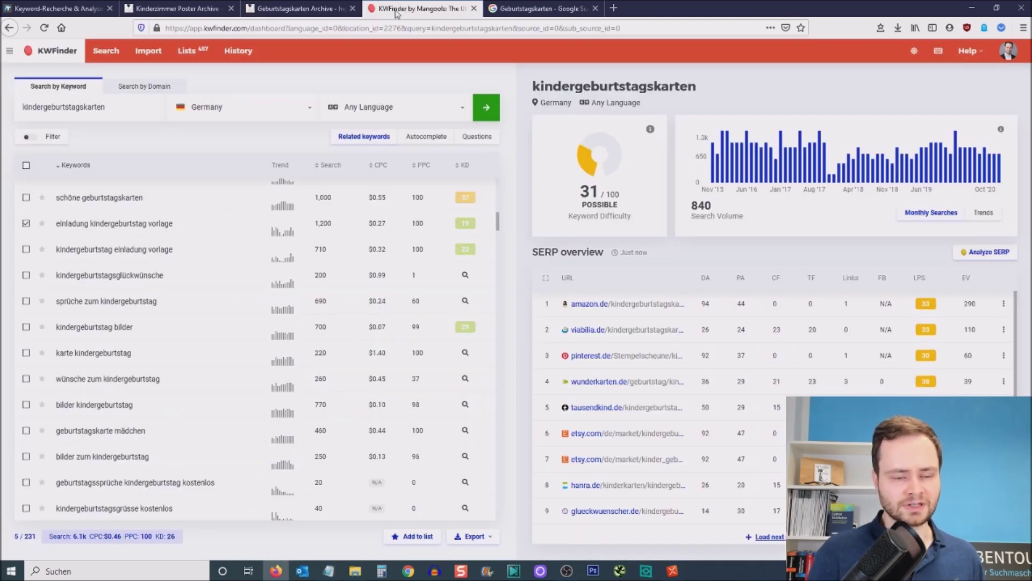
# Step: Copy the keyword group from "kinderparty deko" to "kindergeburtstag deko set" out of Notepad and import it into KWFinder
pyautogui.click(329, 571)
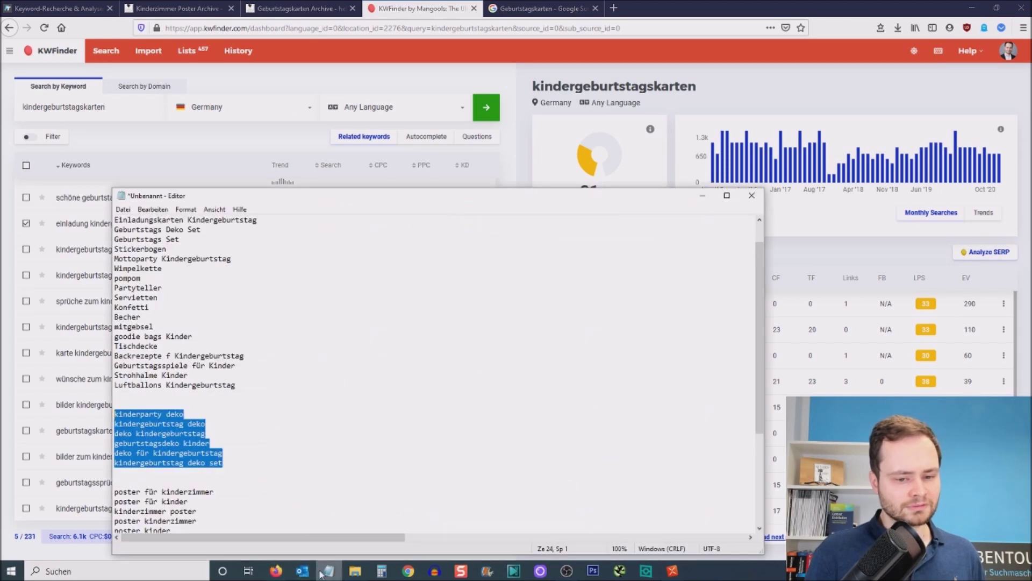
pyautogui.click(215, 446)
pyautogui.moveTo(232, 462); pyautogui.dragTo(106, 421)
pyautogui.hotkey('ctrl', 'c')
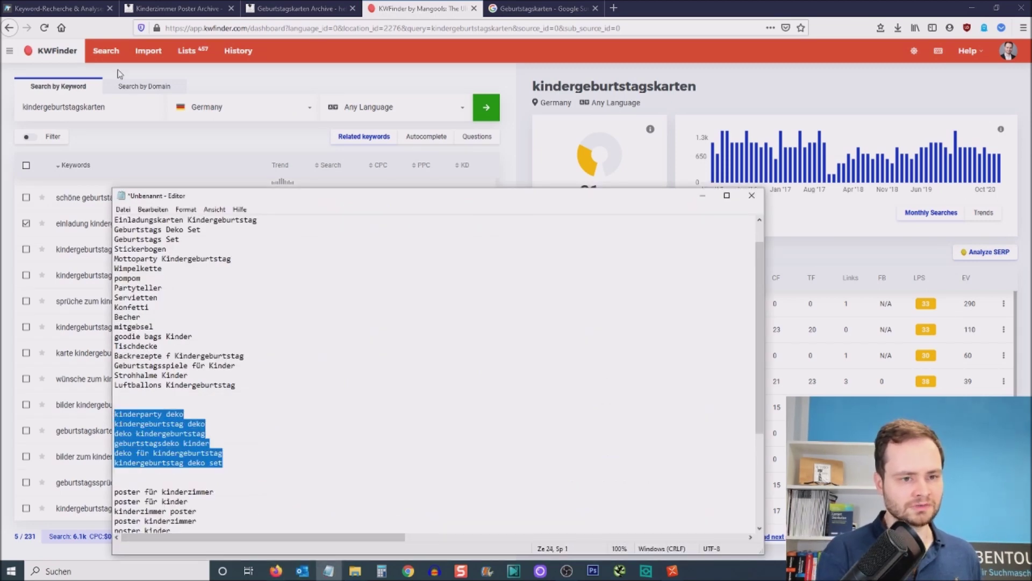
pyautogui.click(149, 51)
pyautogui.click(178, 314)
pyautogui.hotkey('ctrl', 'v')
pyautogui.click(876, 168)
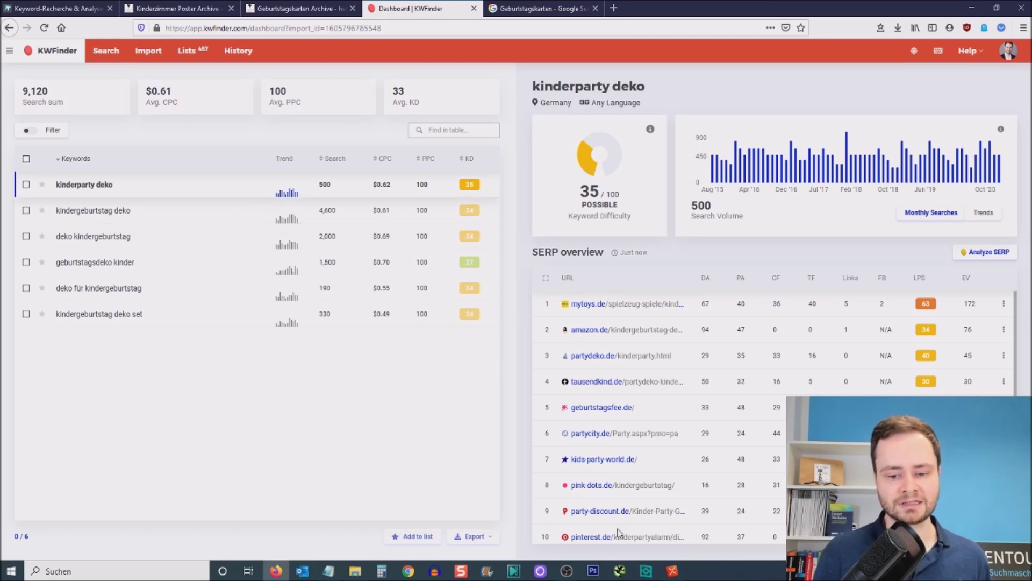
# Step: Switch to the XMind mind map and reposition its window
pyautogui.click(672, 571)
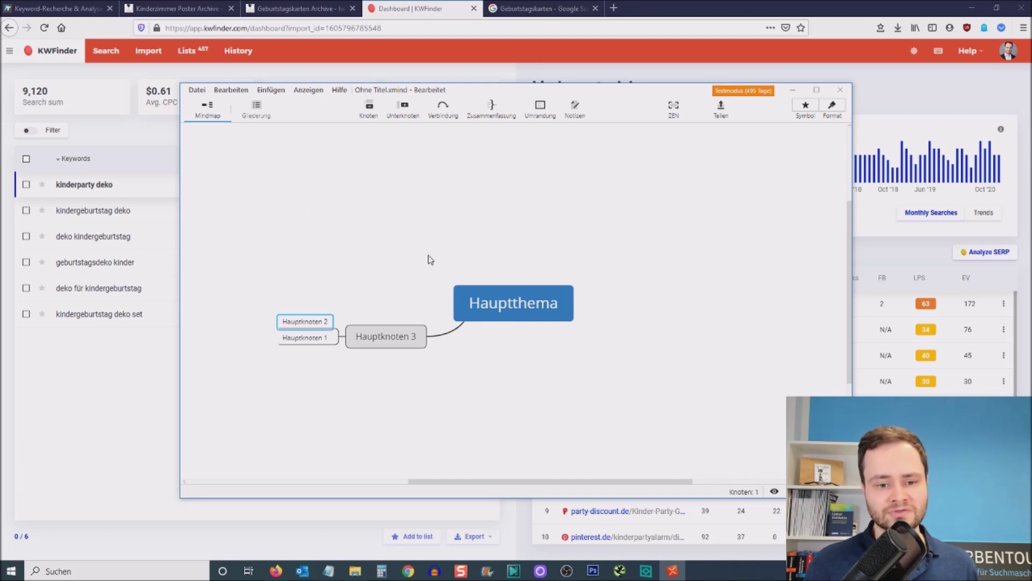
pyautogui.moveTo(468, 95); pyautogui.dragTo(497, 78)
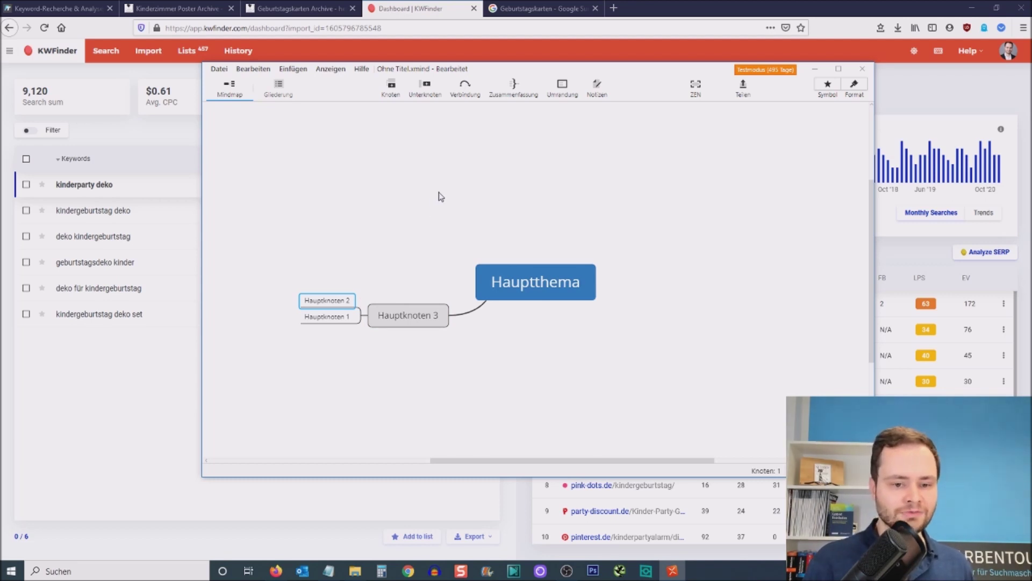
# Step: From the shop's Geburtstagskarten category, open the "Kindergeburtstag Einladungskarte – Prinzessin Maja" product page and select its title
pyautogui.click(317, 8)
pyautogui.scroll(-1, 265, 160)
pyautogui.scroll(-3, 289, 262)
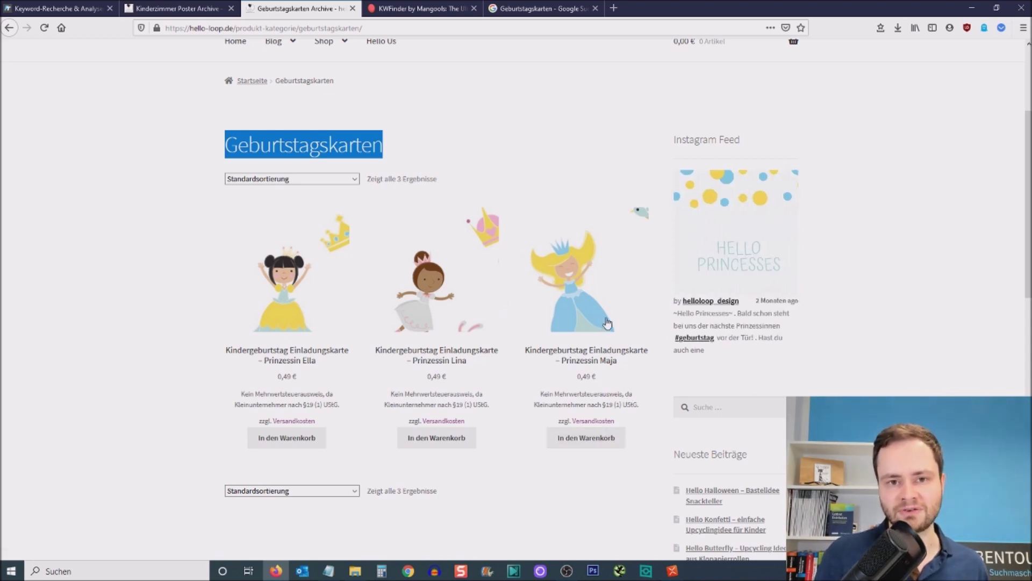
pyautogui.click(603, 362)
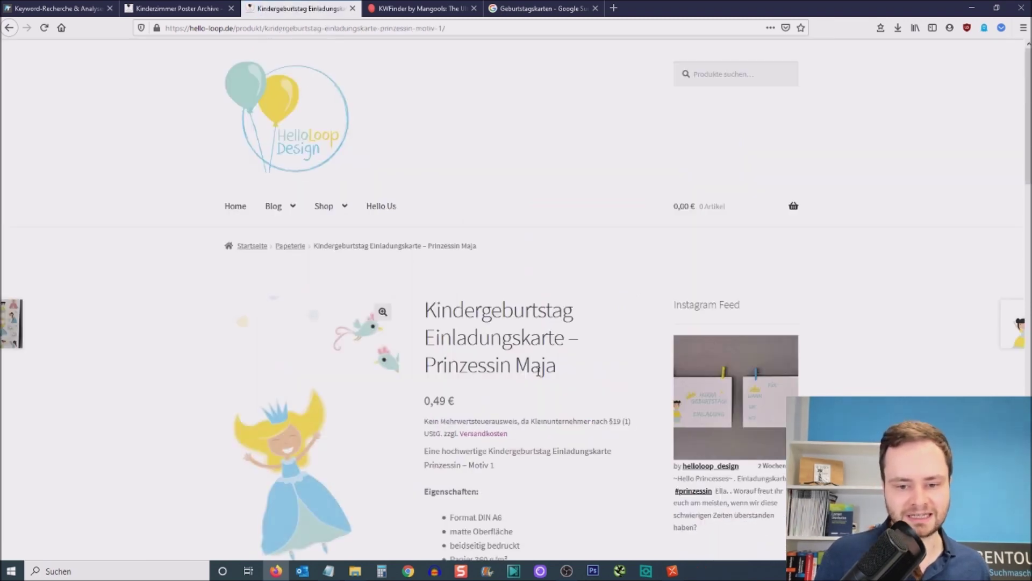
pyautogui.moveTo(555, 369); pyautogui.dragTo(445, 320)
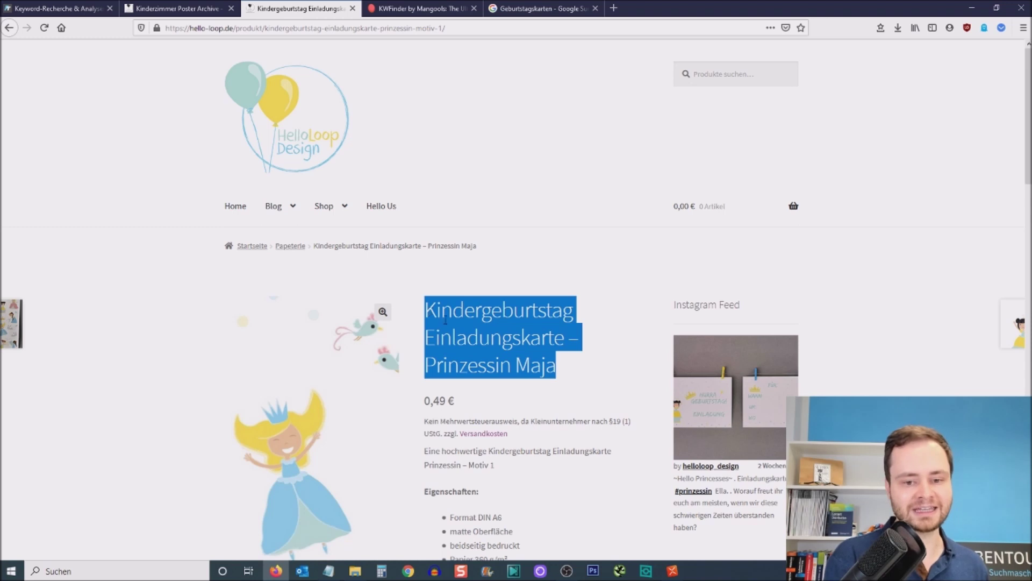
# Step: In a new KWFinder tab, look up the keyword "kindergeburtstag einladungskarte prinzessin maja" for Germany, without the dash
pyautogui.click(425, 9)
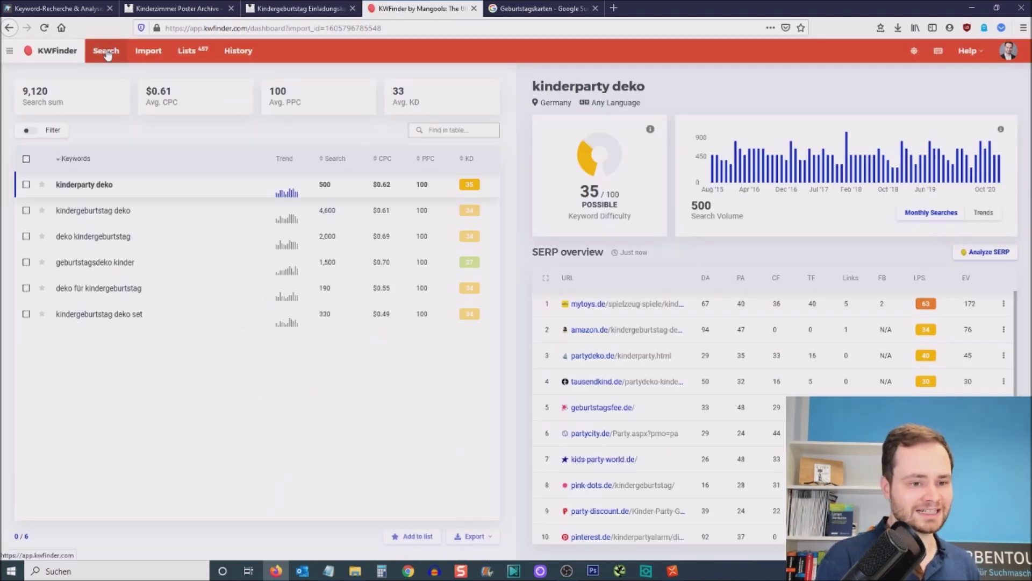
pyautogui.middleClick(148, 50)
pyautogui.hotkey('ctrl', 'Tab')
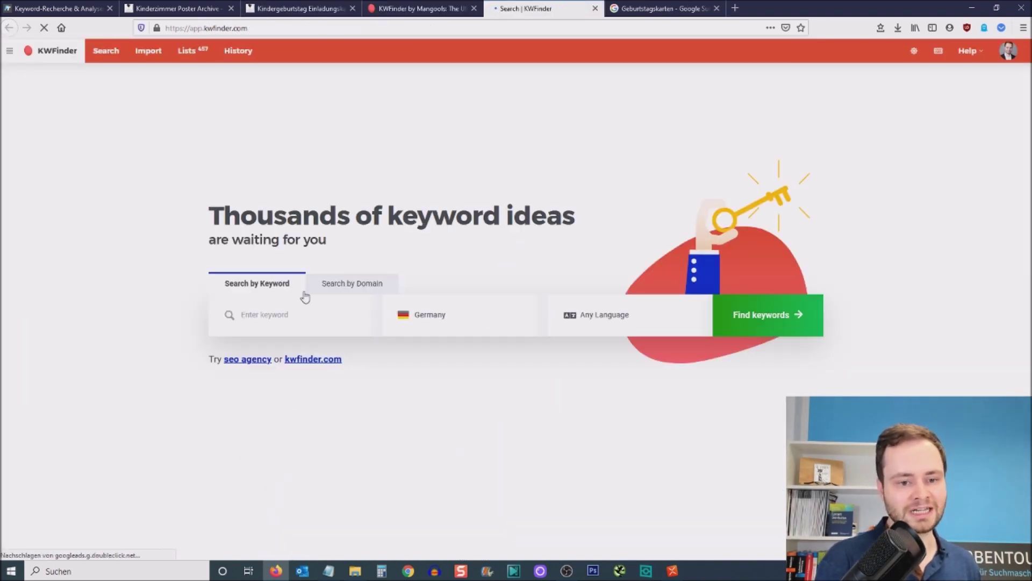
pyautogui.write('kindergeburtstag einladungskarte – prinzessin maja')
pyautogui.click(319, 316)
pyautogui.press('BackSpace')
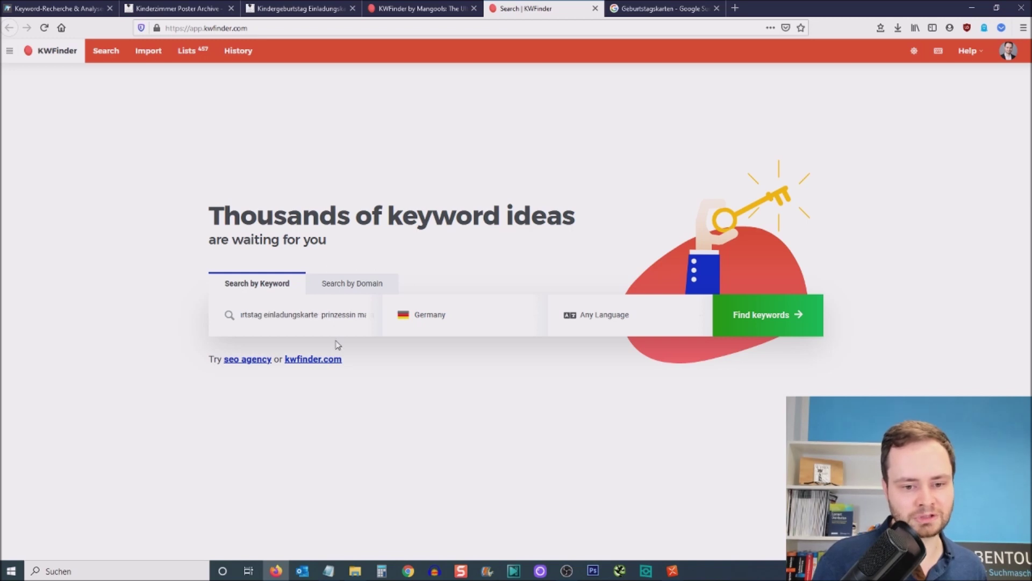
pyautogui.press('BackSpace')
pyautogui.press('Return')
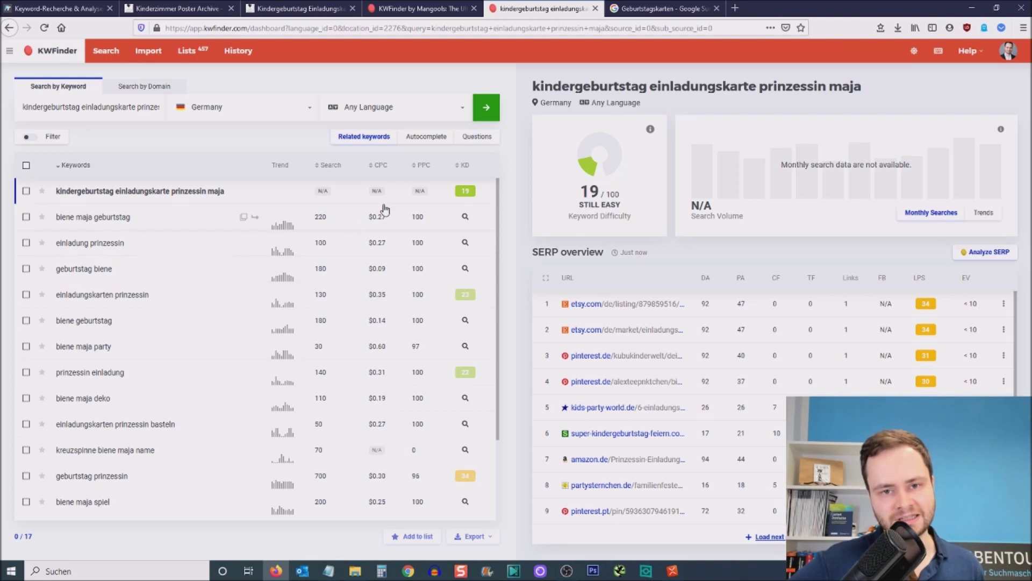
# Step: Request the details for "biene maja party" and check the price on the Prinzessin Maja product page
pyautogui.moveTo(331, 163)
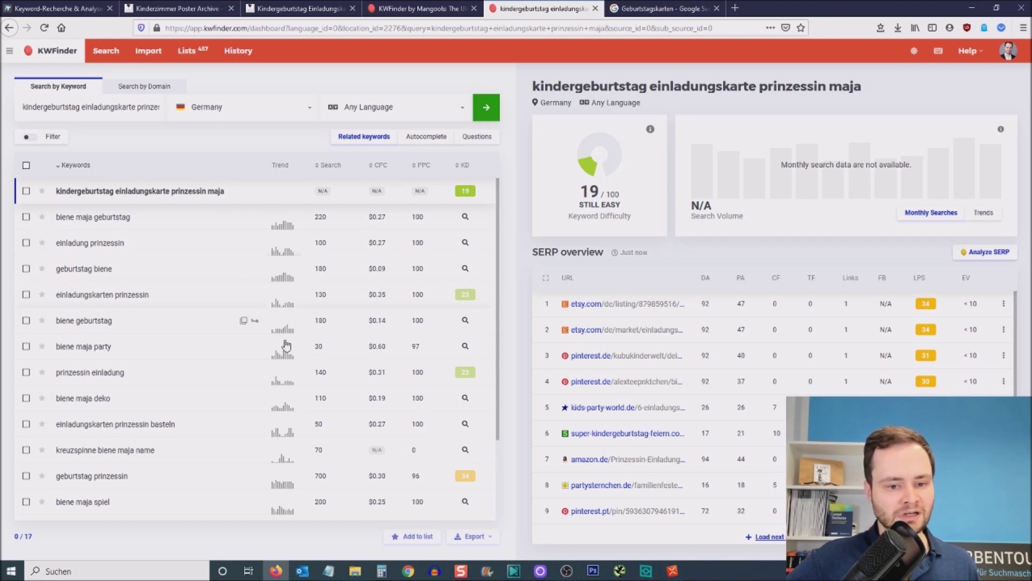
pyautogui.click(175, 354)
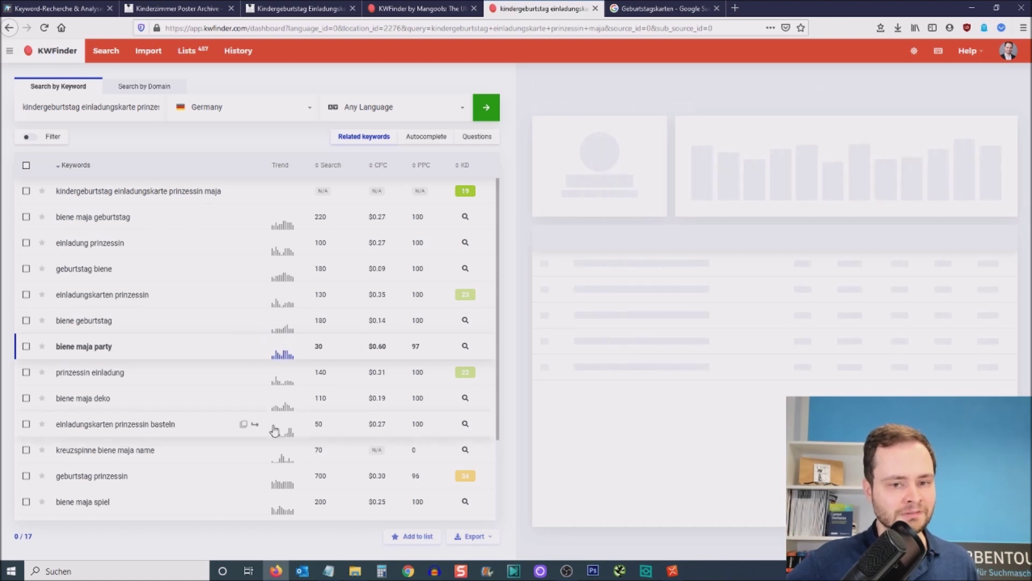
pyautogui.click(303, 9)
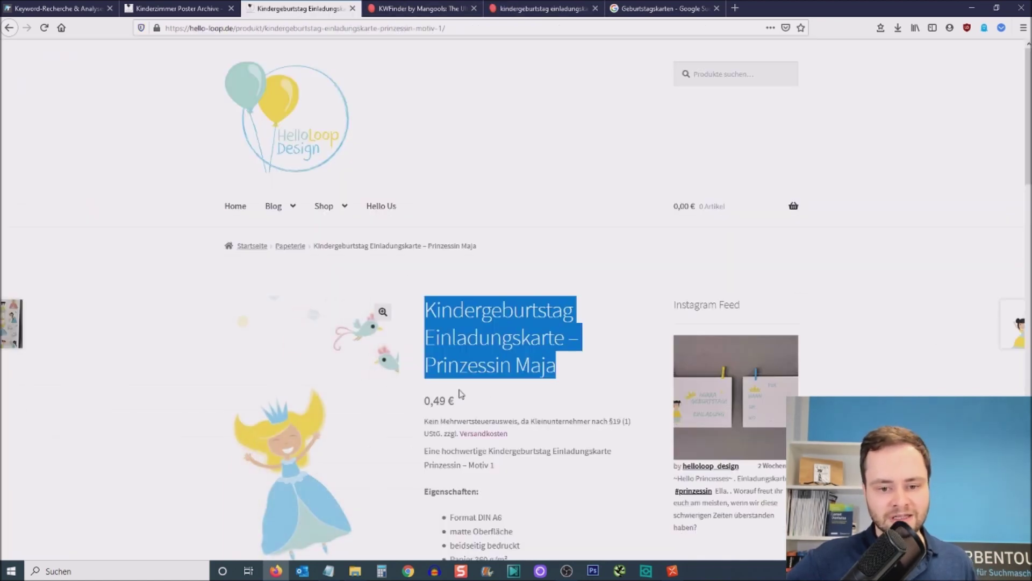
pyautogui.moveTo(455, 394); pyautogui.dragTo(437, 398)
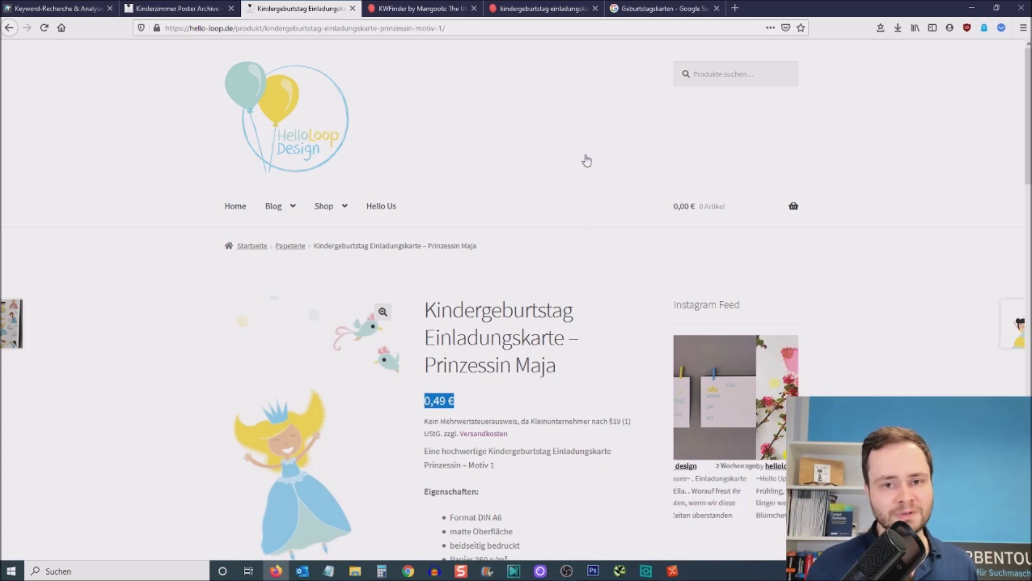
pyautogui.click(550, 11)
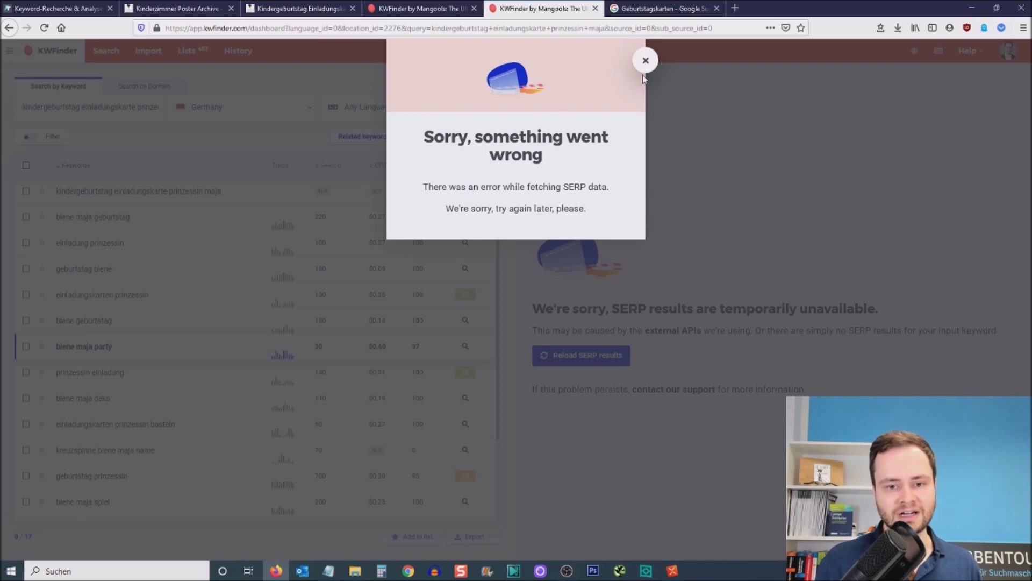
pyautogui.click(645, 61)
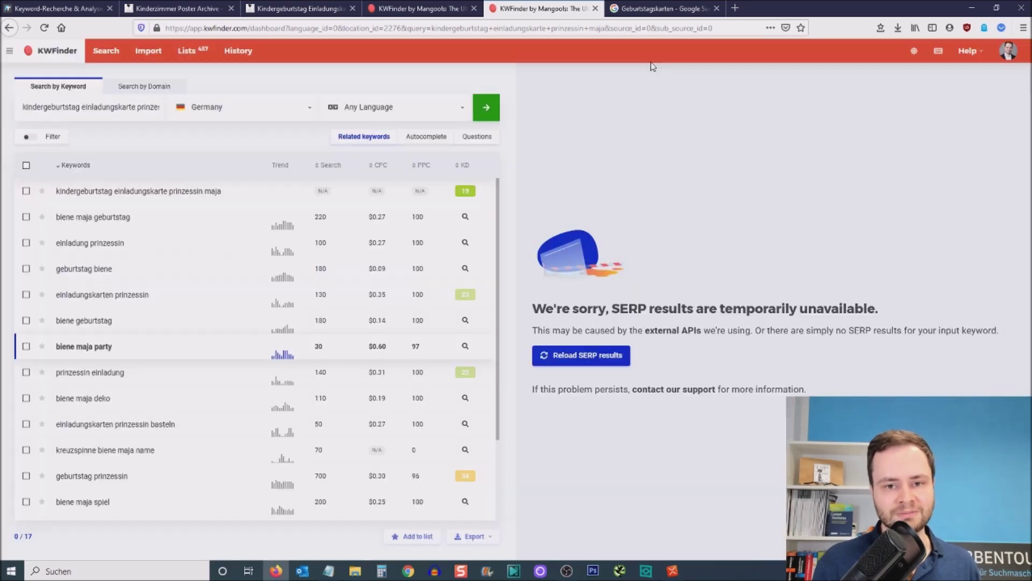
# Step: Return to the imported keyword list, compare it with the Notepad notes, and load the details for "kindergeburtstag deko"
pyautogui.hotkey('ctrl', 'shift', 'Tab')
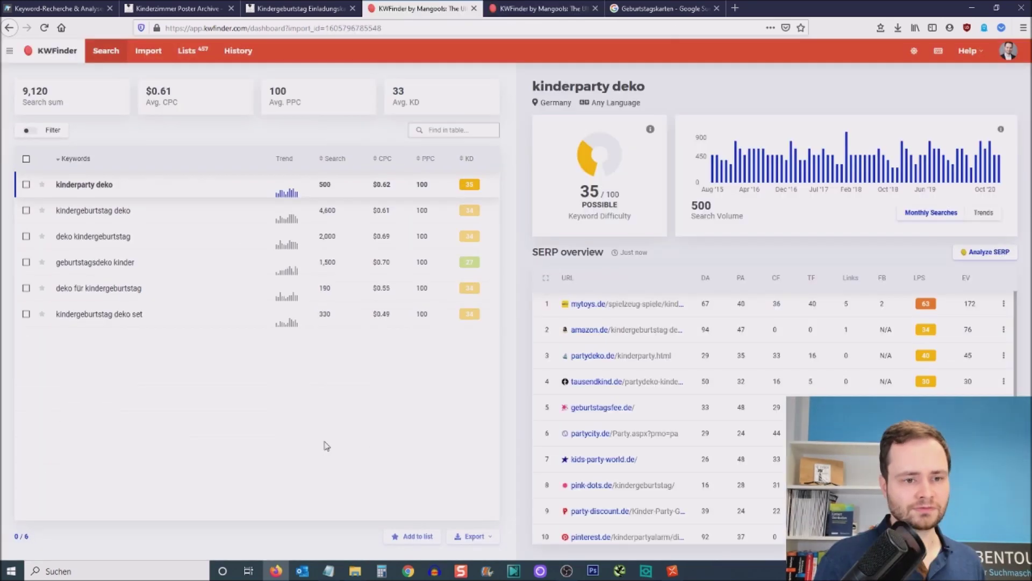
pyautogui.click(329, 570)
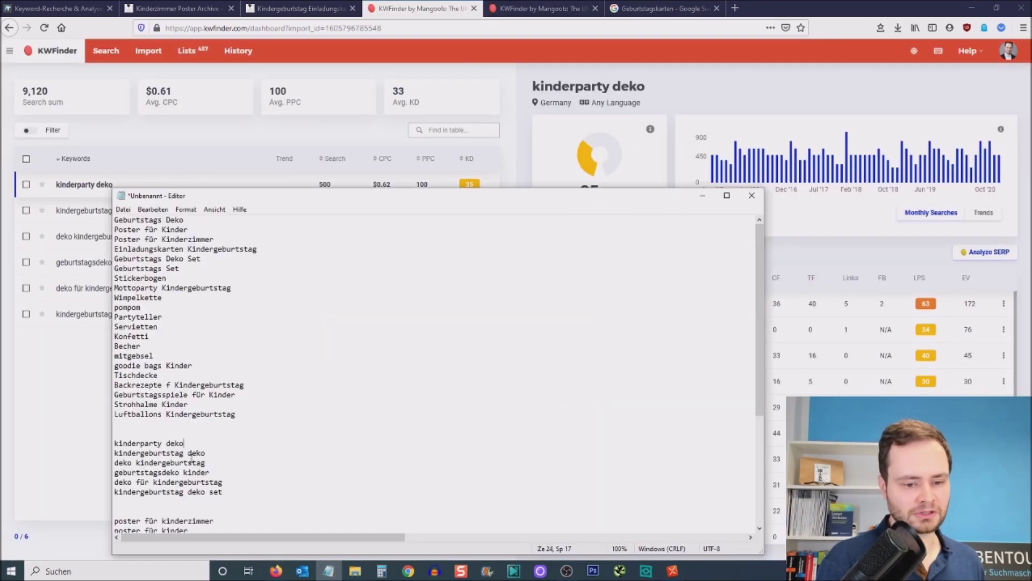
pyautogui.click(70, 393)
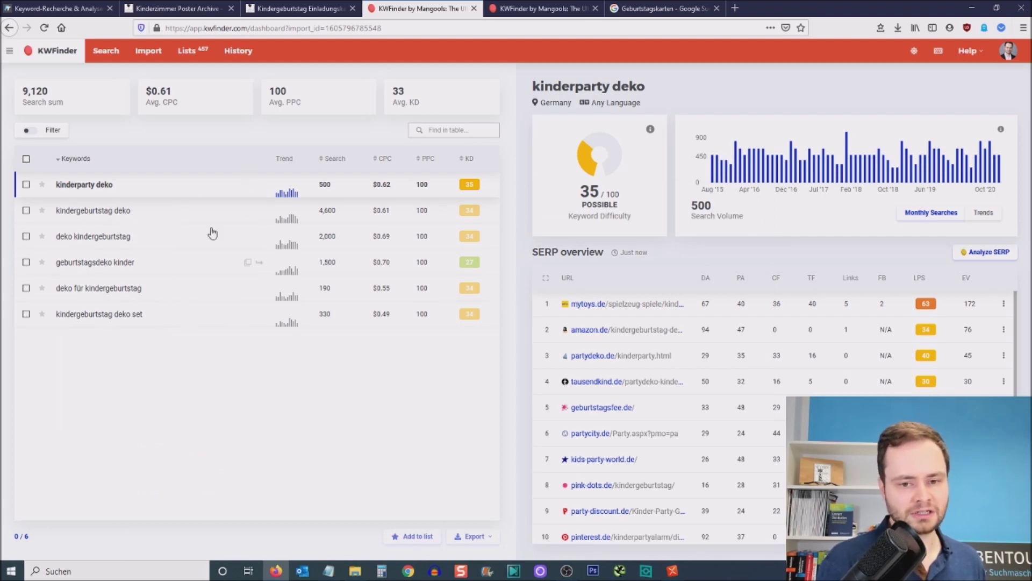
pyautogui.click(184, 217)
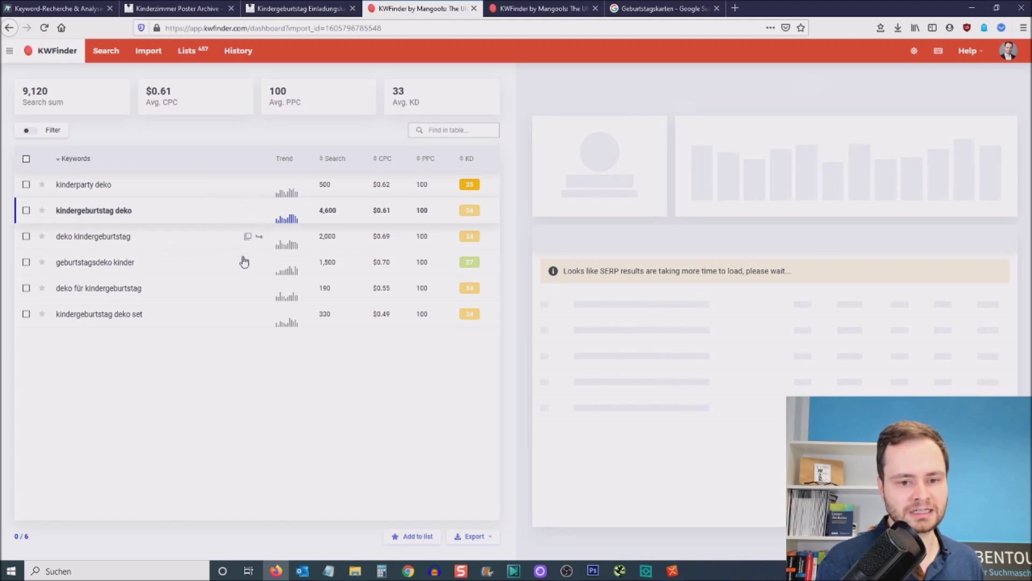
# Step: Copy the keyword "kindergeburtstag deko" from the imported list and search Google for it
pyautogui.click(248, 210)
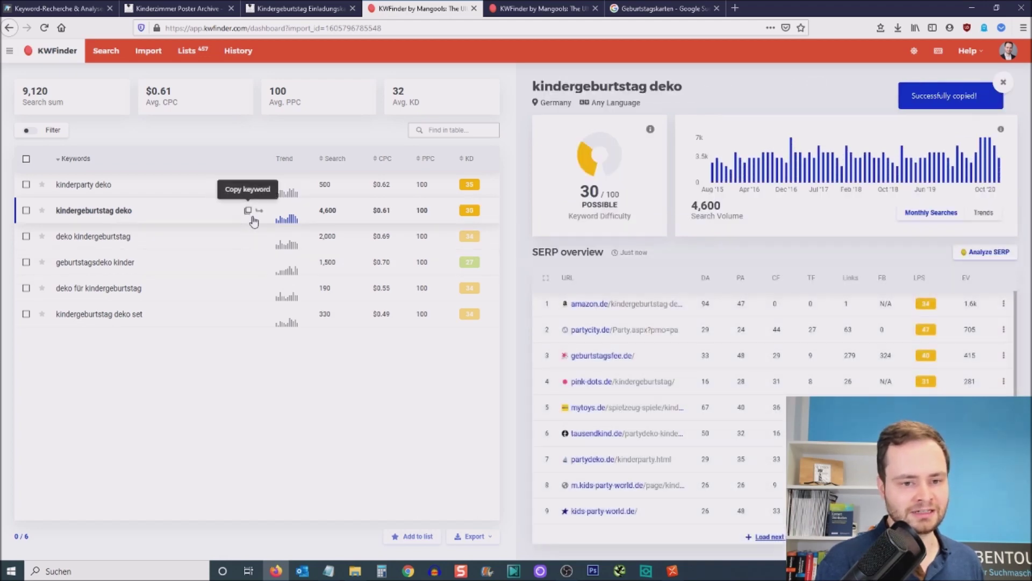
pyautogui.click(247, 210)
pyautogui.hotkey('ctrl', 'Tab')
pyautogui.hotkey('ctrl', 'Tab')
pyautogui.click(423, 28)
pyautogui.hotkey('ctrl', 'v')
pyautogui.press('Return')
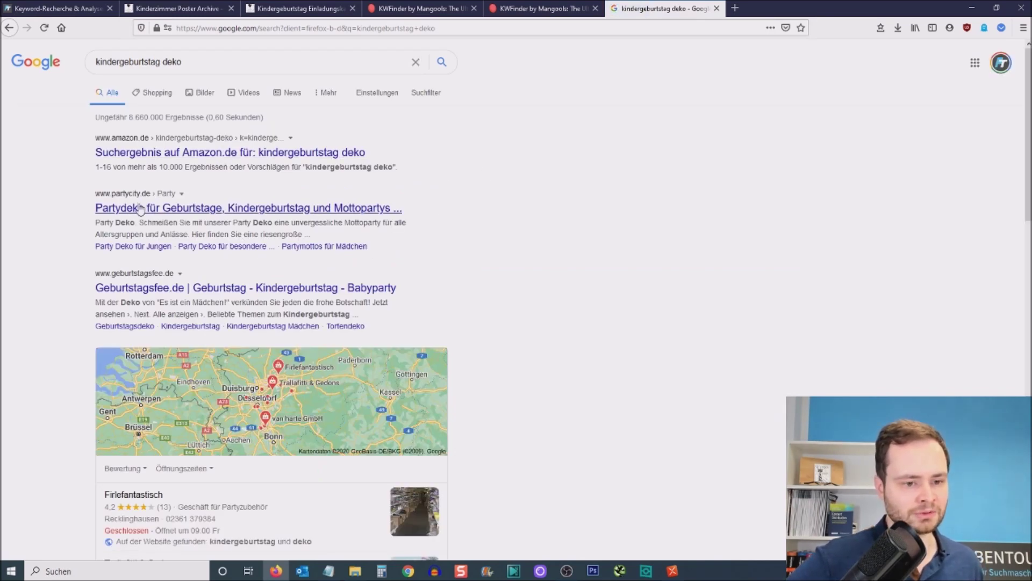
# Step: Examine the Google results for "kindergeburtstag deko" and compare them with the Prinzessin Maja product page
pyautogui.scroll(-5, 311, 300)
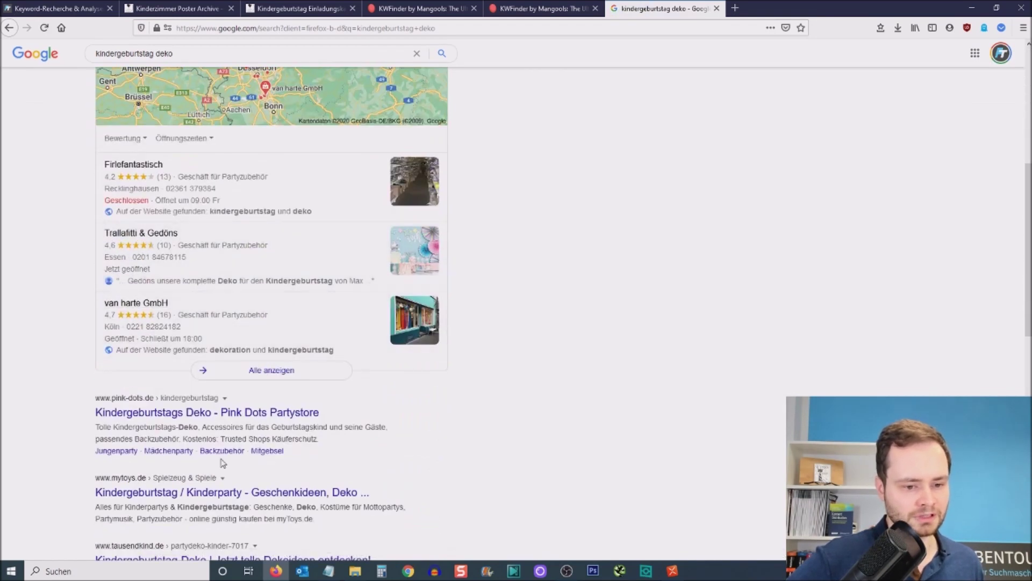
pyautogui.scroll(-1, 194, 429)
pyautogui.scroll(-3, 194, 429)
pyautogui.scroll(-3, 179, 186)
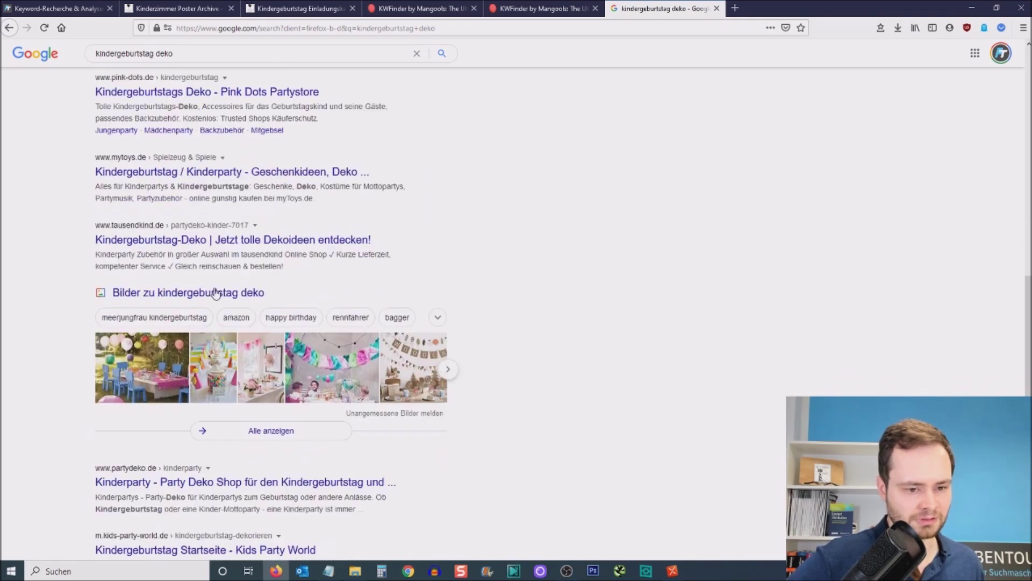
pyautogui.scroll(-2, 64, 271)
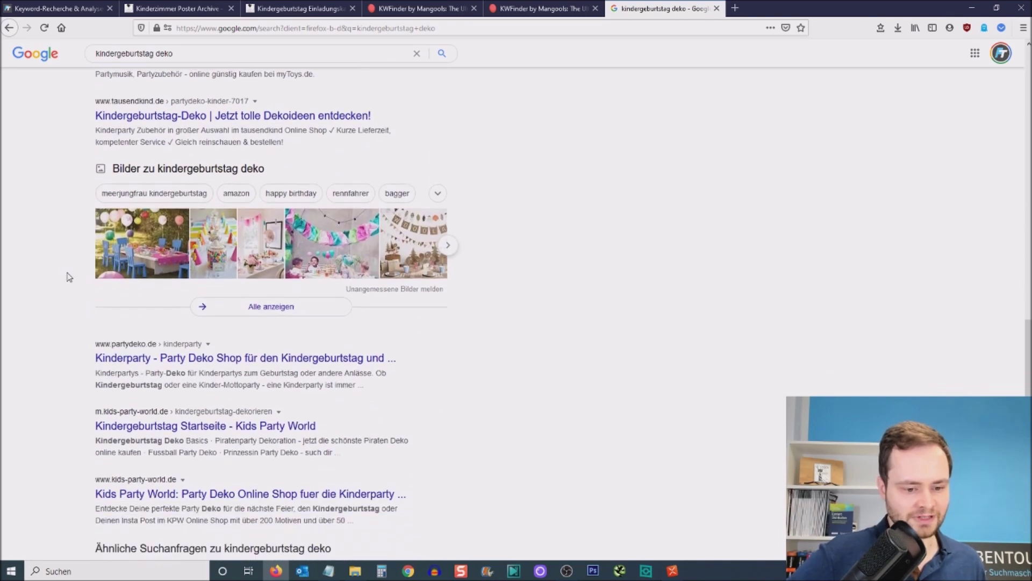
pyautogui.click(293, 7)
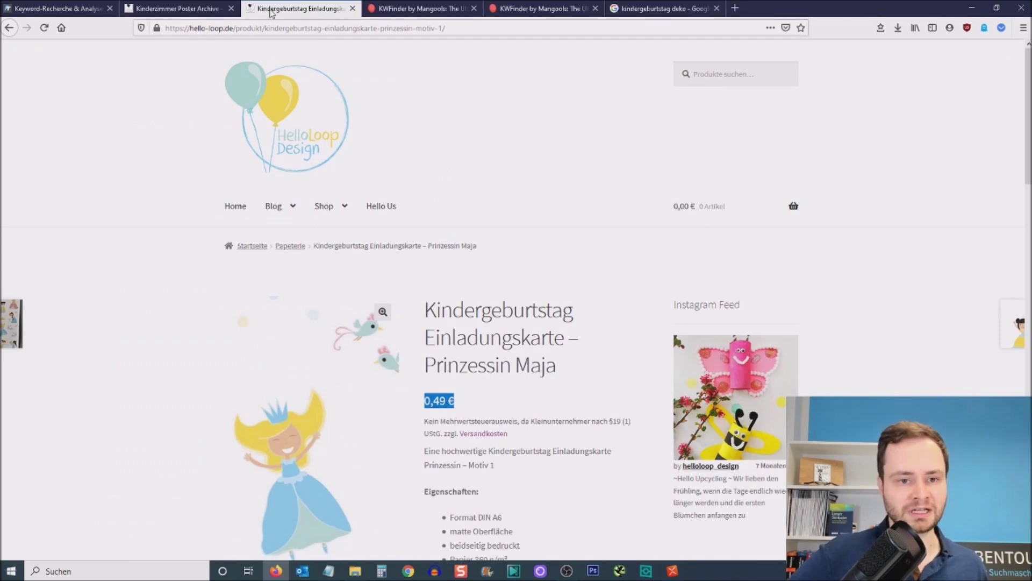
pyautogui.click(651, 8)
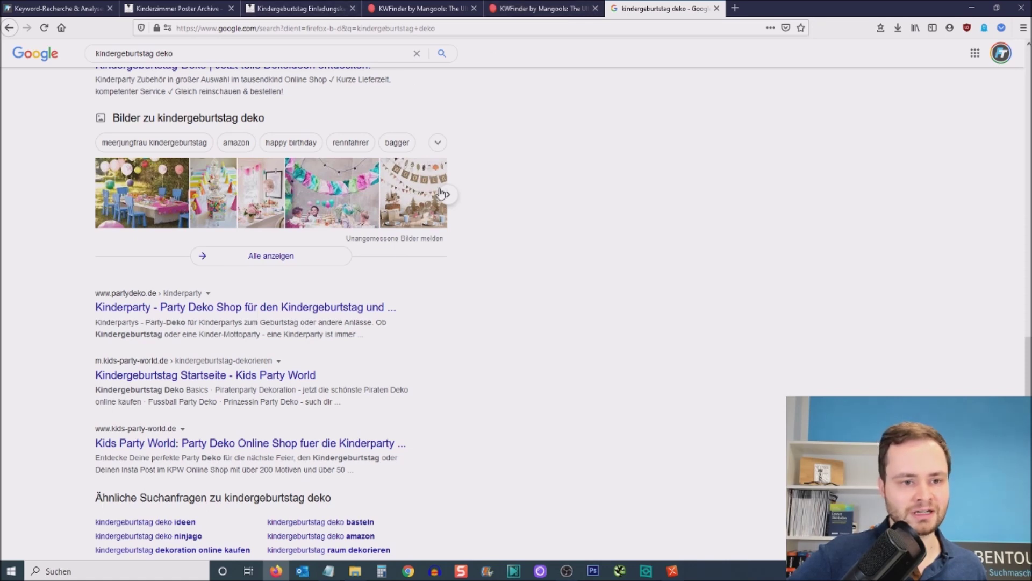
pyautogui.scroll(5, 317, 344)
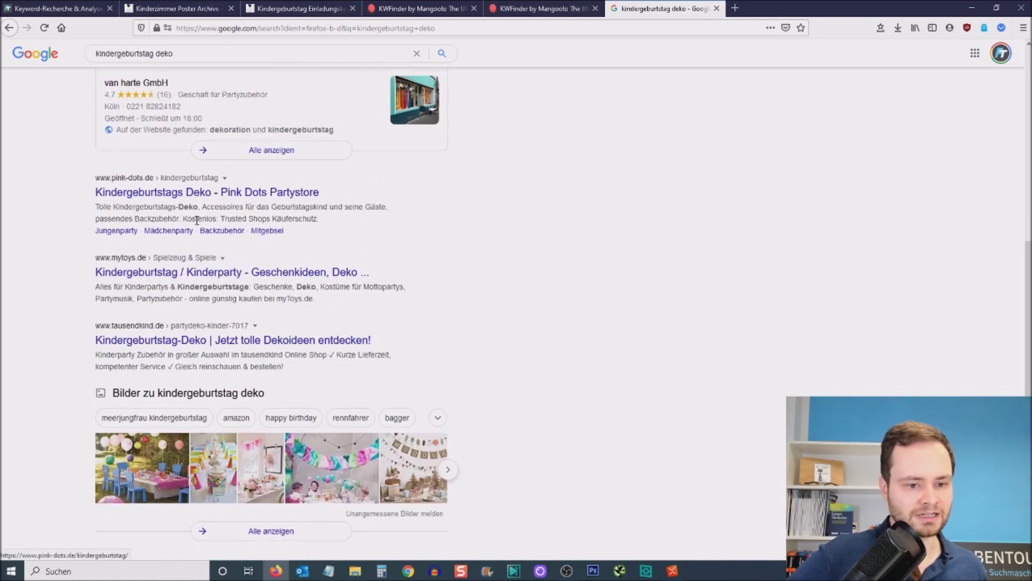
pyautogui.scroll(-5, 237, 326)
pyautogui.scroll(-2, 256, 301)
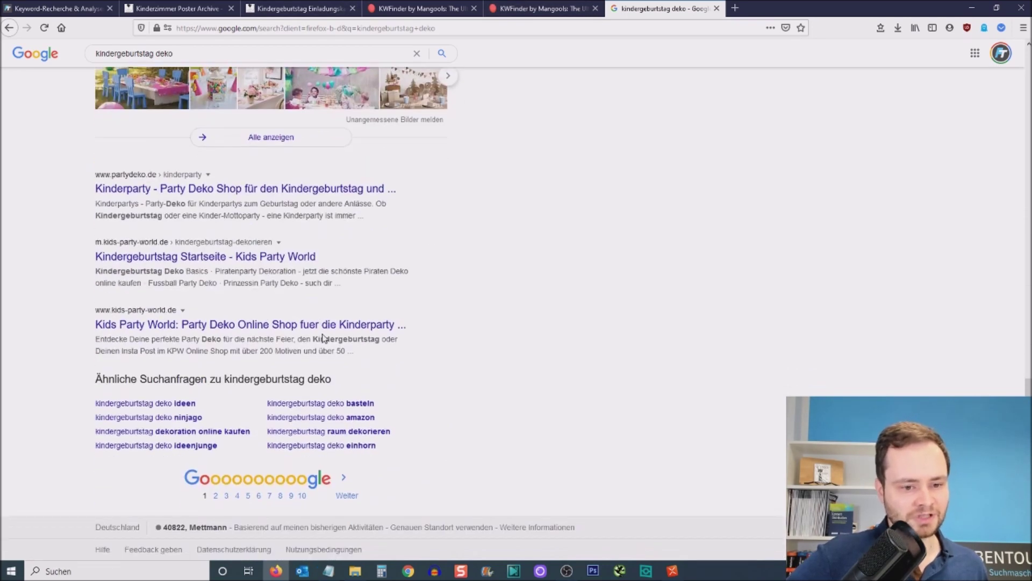
pyautogui.scroll(7, 62, 344)
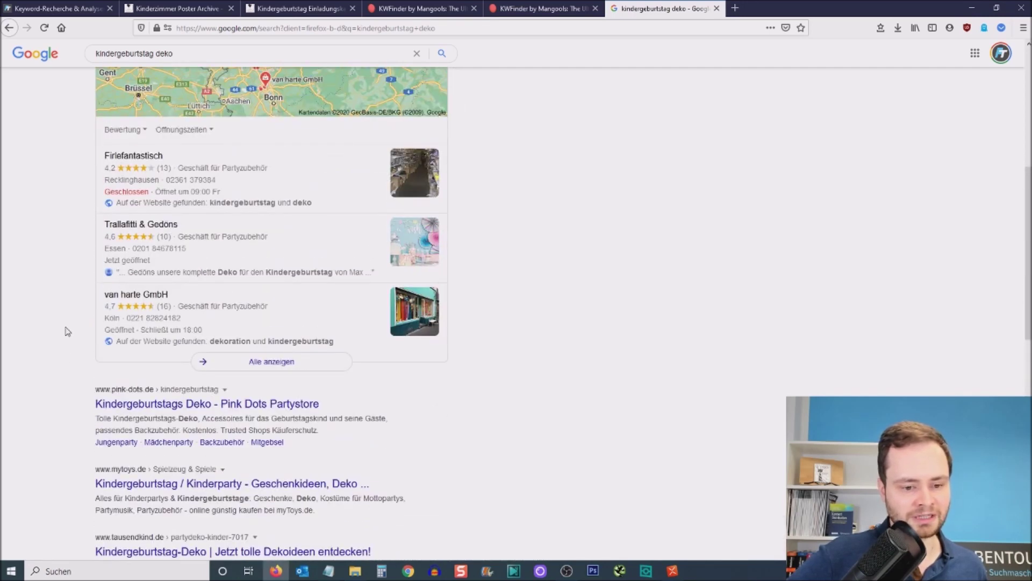
# Step: Switch to the XMind mind map and rename the central topic as "kindergeburtstag deko"
pyautogui.click(673, 571)
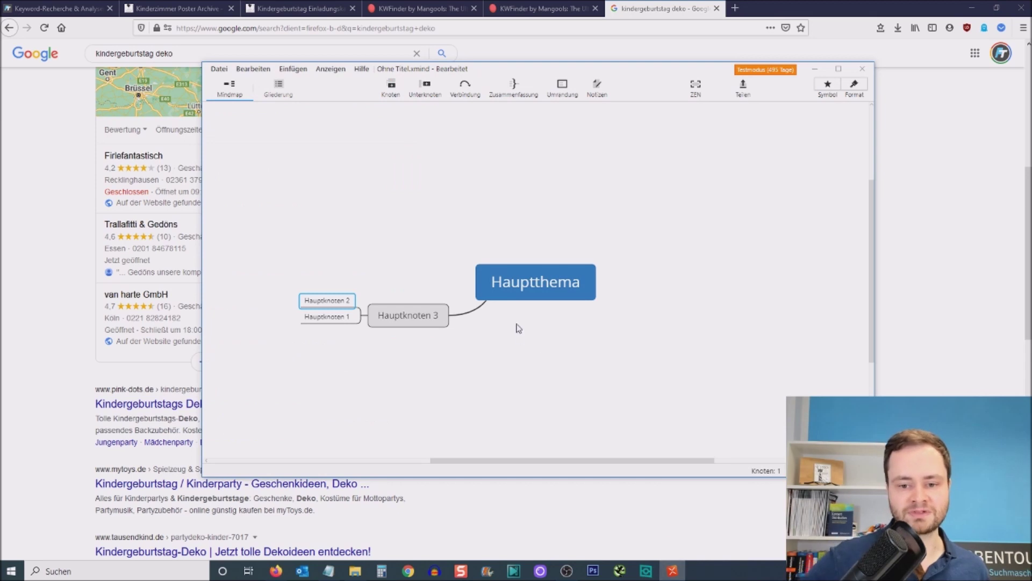
pyautogui.doubleClick(521, 287)
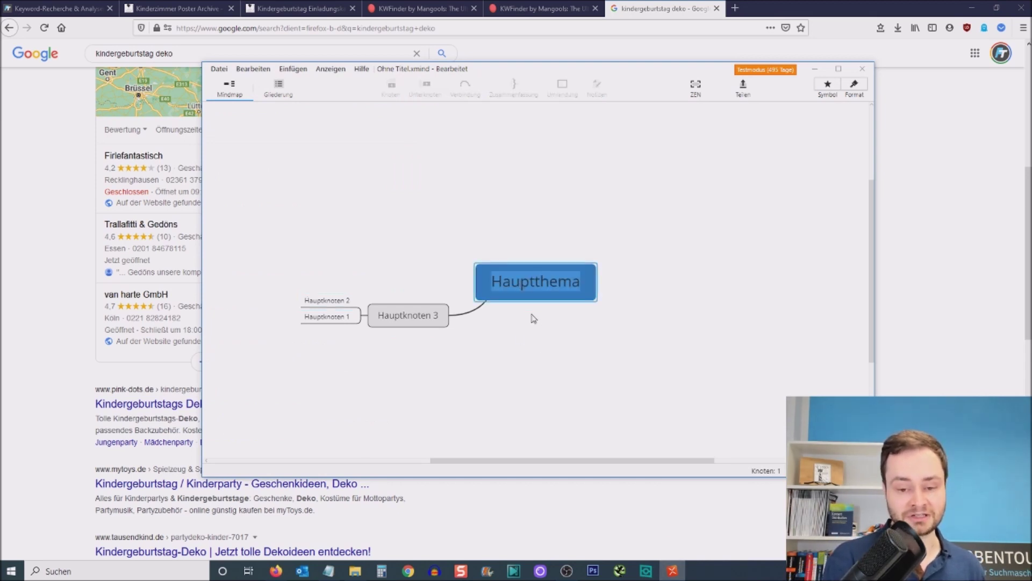
pyautogui.write('kindergeburtstag deko')
pyautogui.scroll(2, 525, 336)
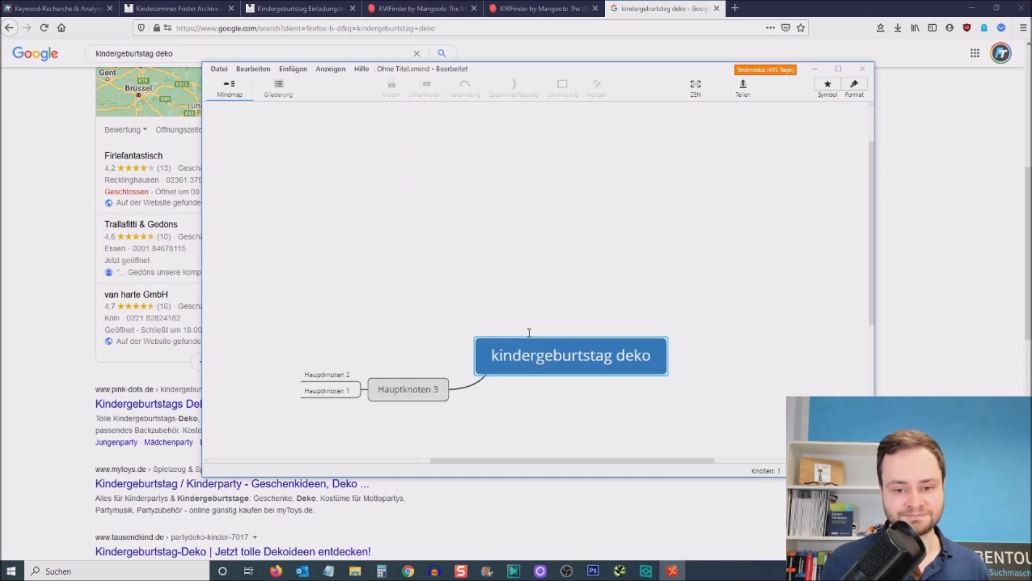
pyautogui.scroll(-4, 530, 334)
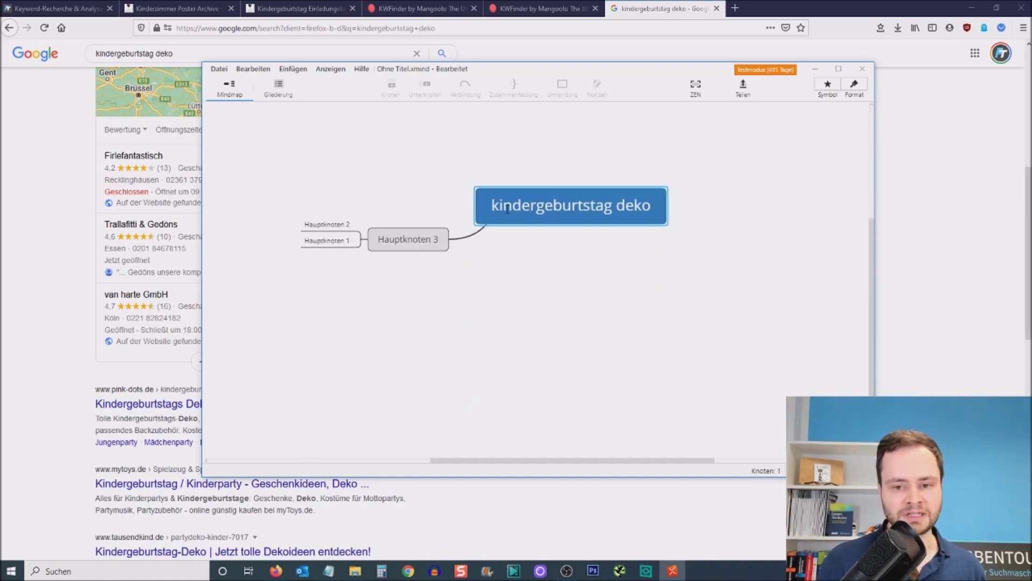
# Step: Extend the central topic's text to read Startseite: "kindergeburtstag deko" 4000
pyautogui.press('Home')
pyautogui.write('Startseite: ')
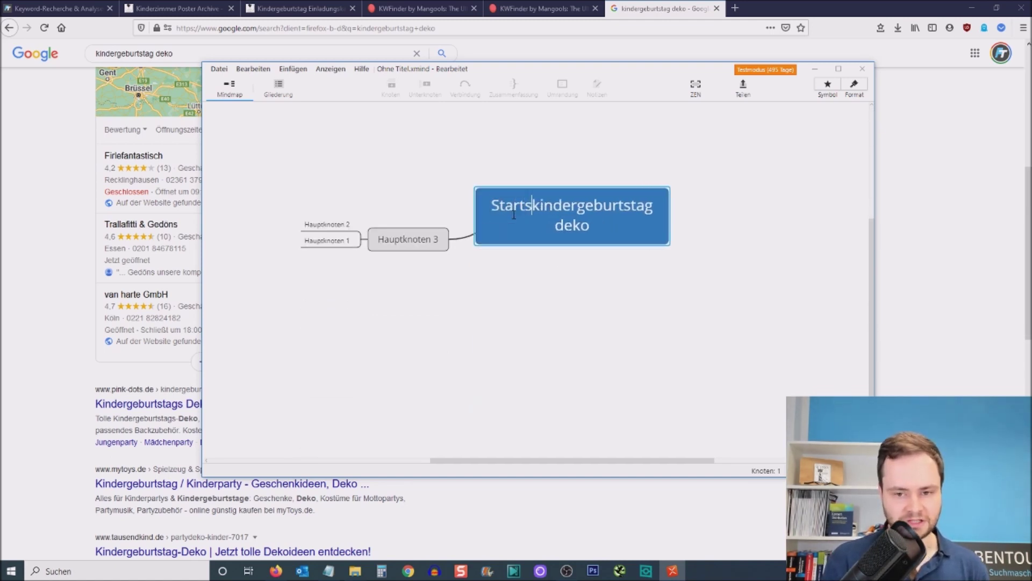
pyautogui.write('"')
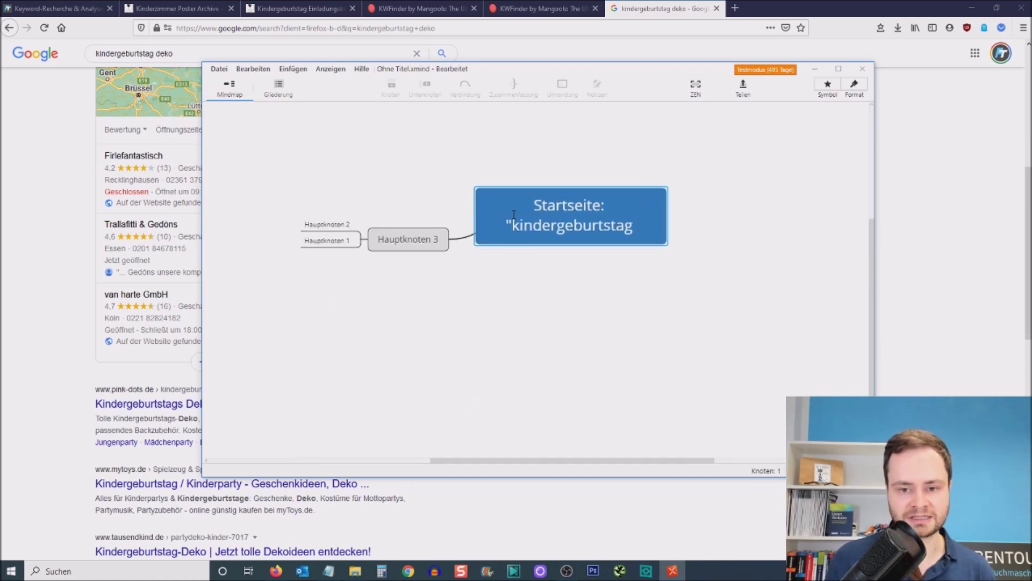
pyautogui.press('Down')
pyautogui.write('" 40')
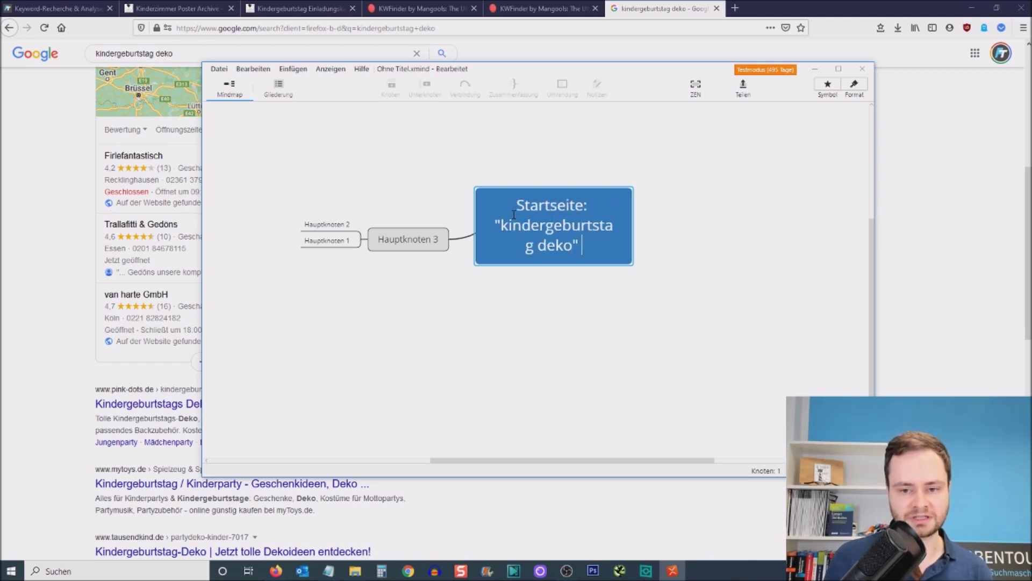
pyautogui.write('00')
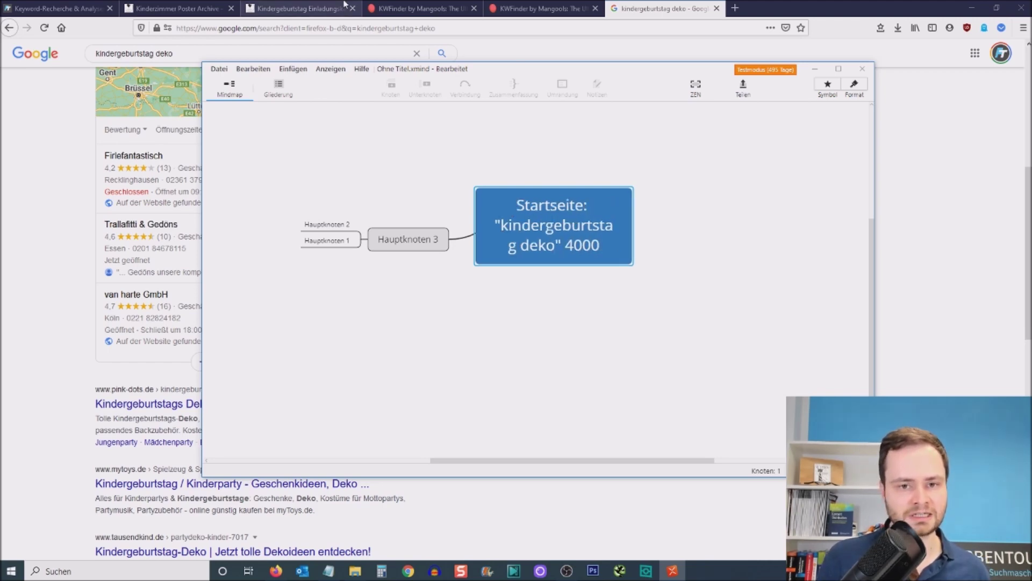
# Step: Check the search volume of "kindergeburtstag deko" in KWFinder and correct the number in the central topic to 4600
pyautogui.click(385, 6)
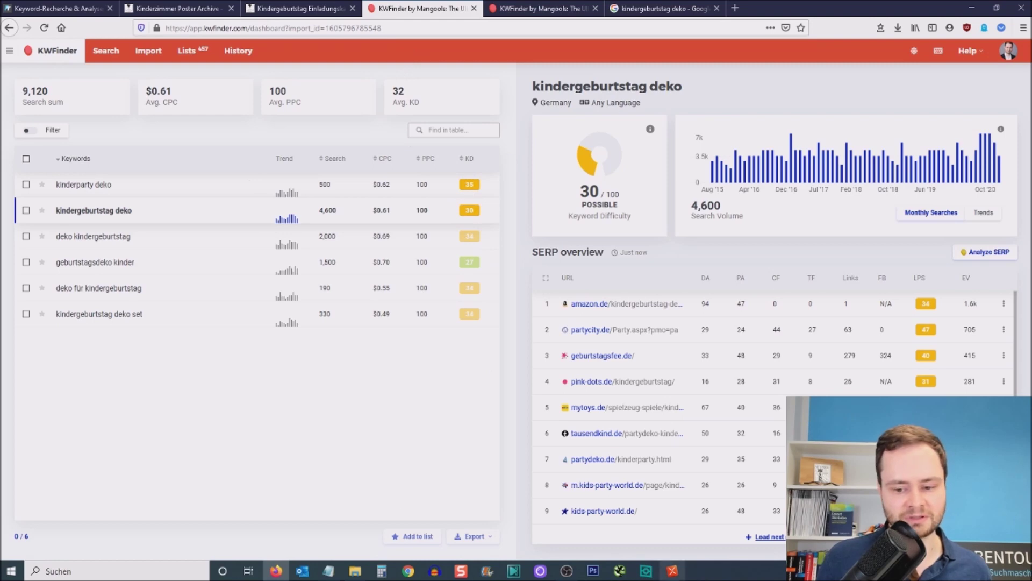
pyautogui.hotkey('alt', 'Tab')
pyautogui.press('Return')
pyautogui.click(552, 225)
pyautogui.press('BackSpace')
pyautogui.write('6')
pyautogui.click(592, 330)
pyautogui.click(586, 209)
pyautogui.click(598, 86)
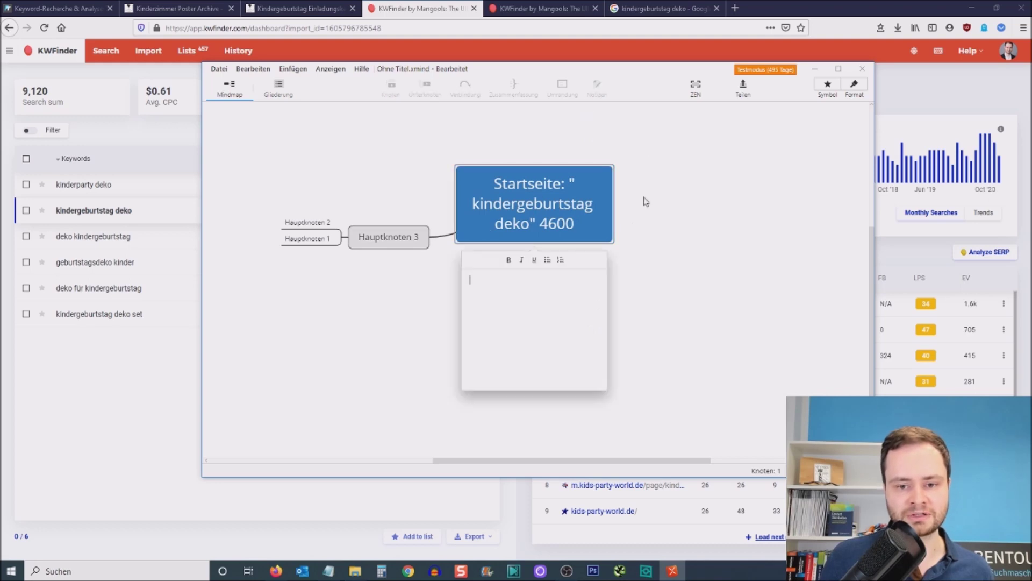
# Step: Return to KWFinder and check the details for "deko kindergeburtstag", "kindergeburtstag deko" and "kinderparty deko"
pyautogui.click(126, 484)
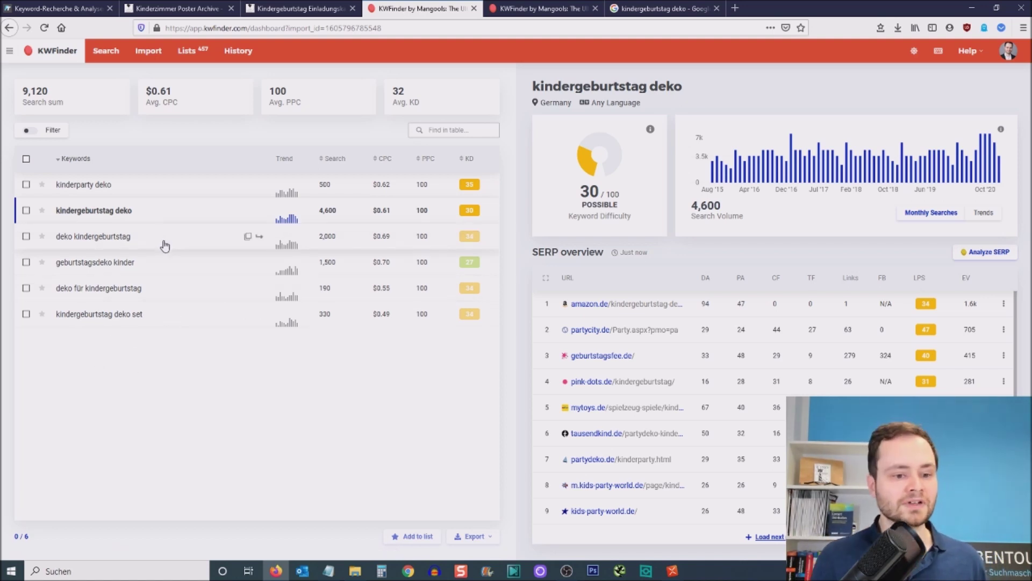
pyautogui.click(86, 236)
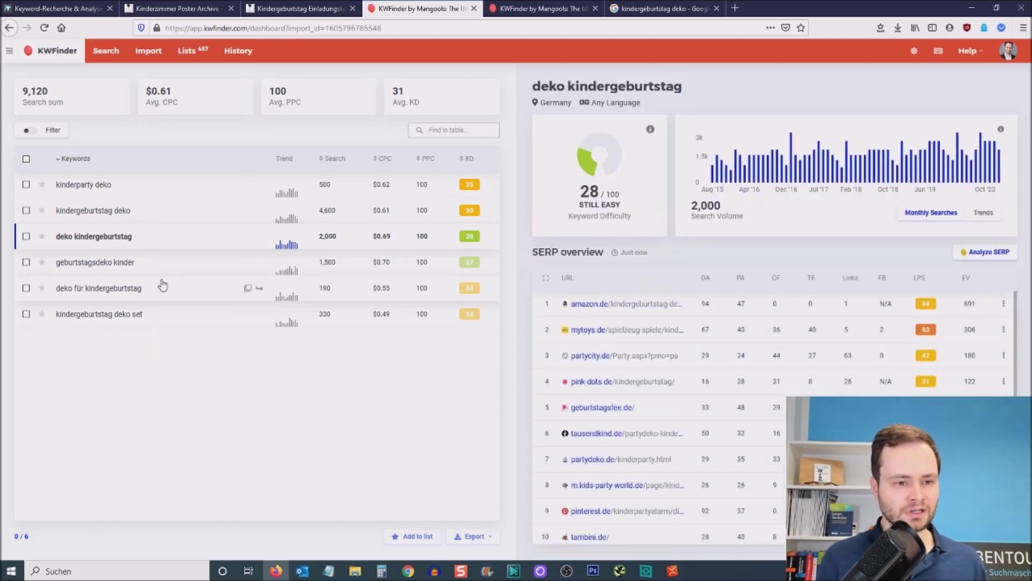
pyautogui.click(124, 213)
pyautogui.click(120, 185)
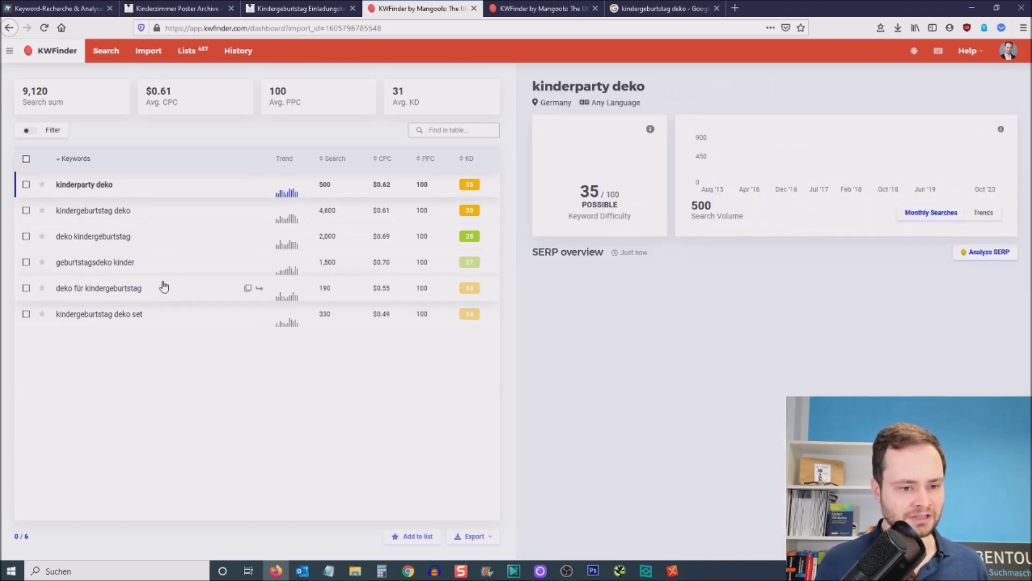
# Step: Check the shop's categories and copy the Notepad keyword group from "poster für kinderzimmer" to "bilder für kinderzimmer"
pyautogui.click(671, 572)
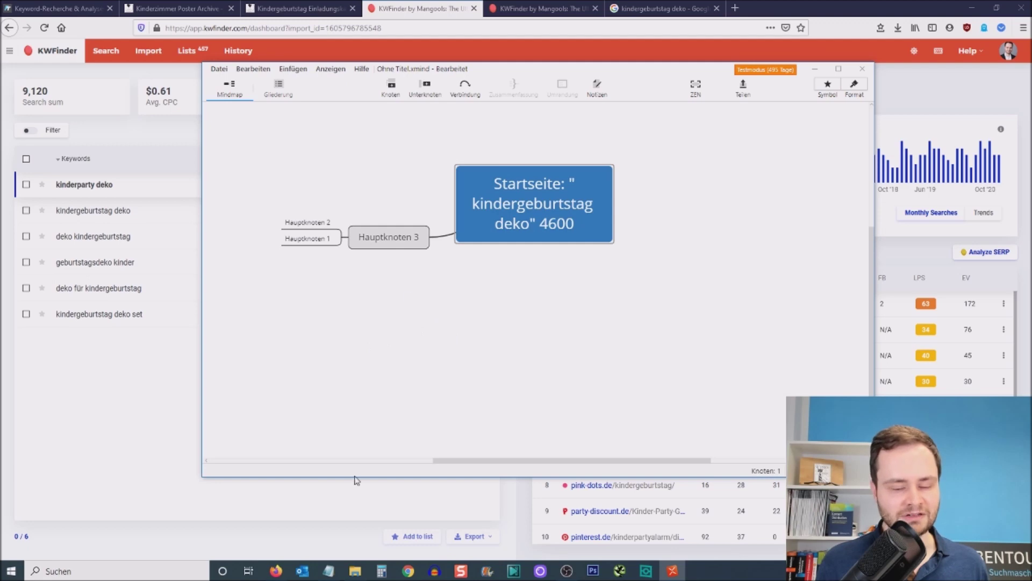
pyautogui.click(330, 571)
pyautogui.scroll(-5, 277, 334)
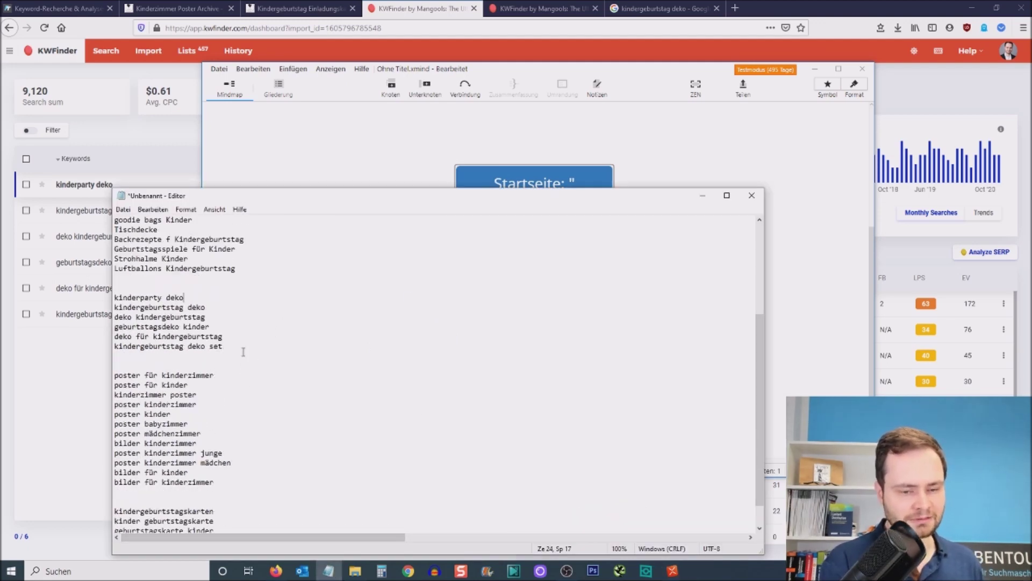
pyautogui.click(298, 8)
pyautogui.moveTo(344, 226)
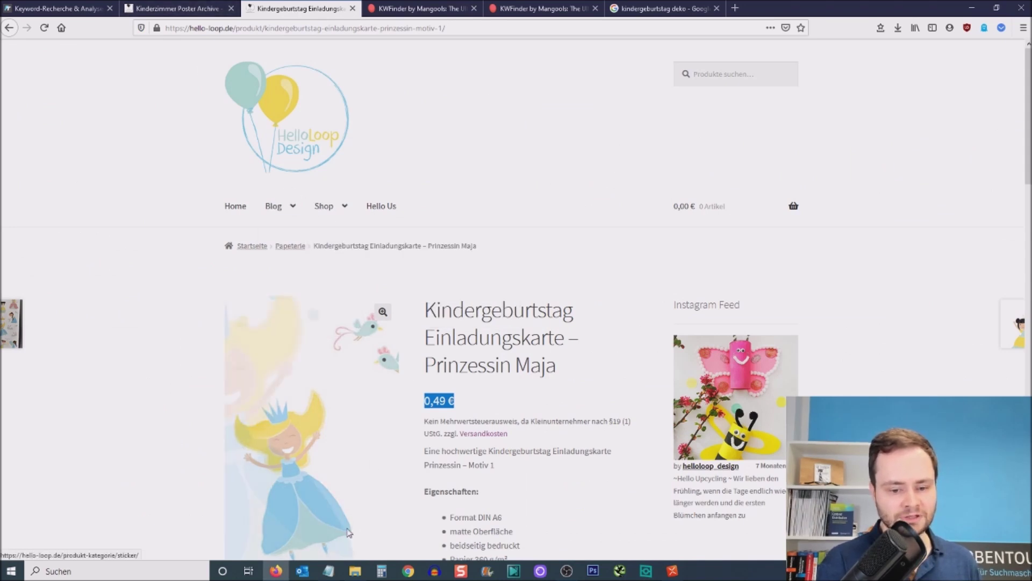
pyautogui.click(329, 571)
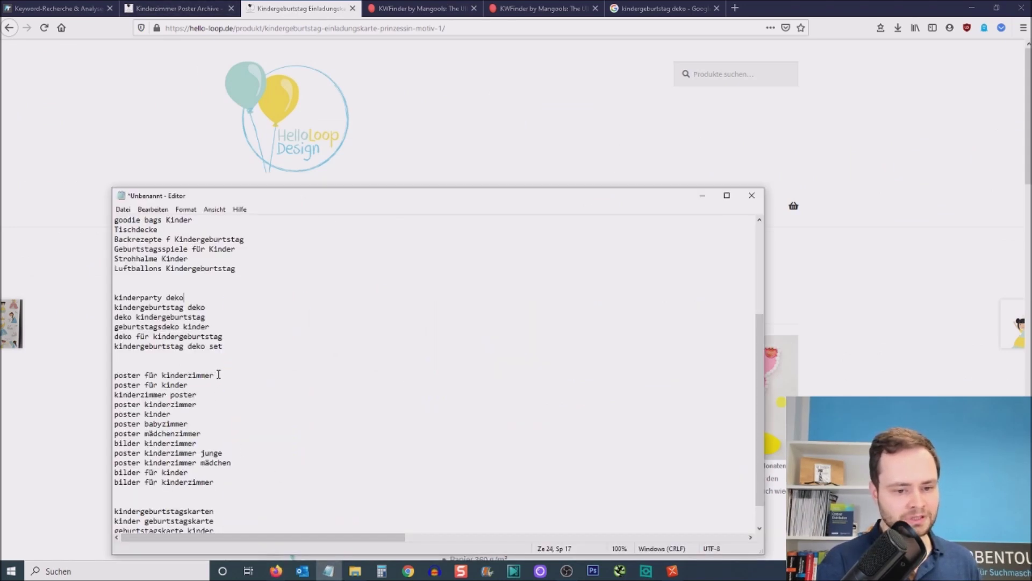
pyautogui.moveTo(220, 482); pyautogui.dragTo(109, 378)
pyautogui.hotkey('ctrl', 'c')
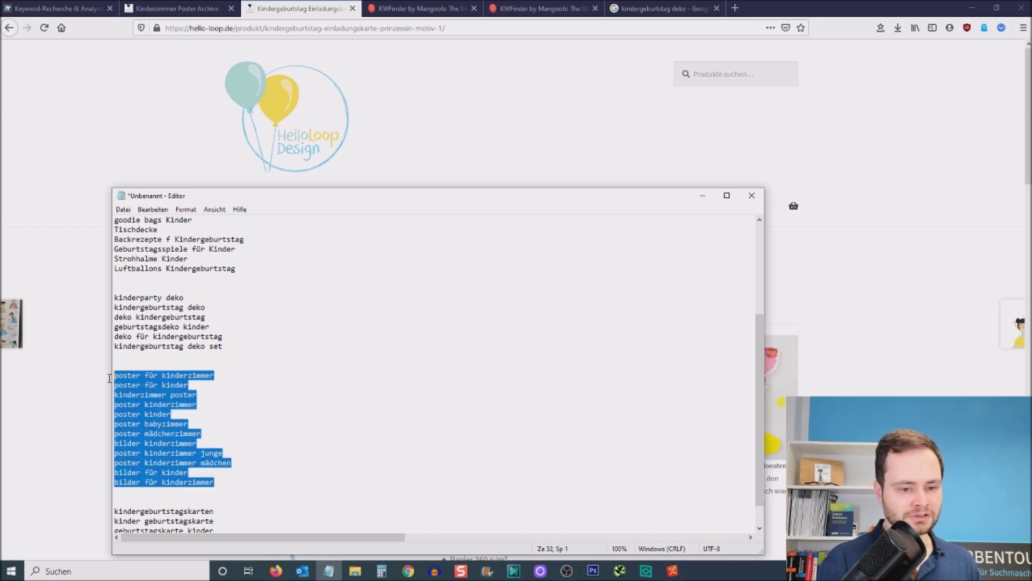
# Step: Import the copied poster keywords into KWFinder for Germany and process them, closing the second KWFinder tab
pyautogui.click(404, 11)
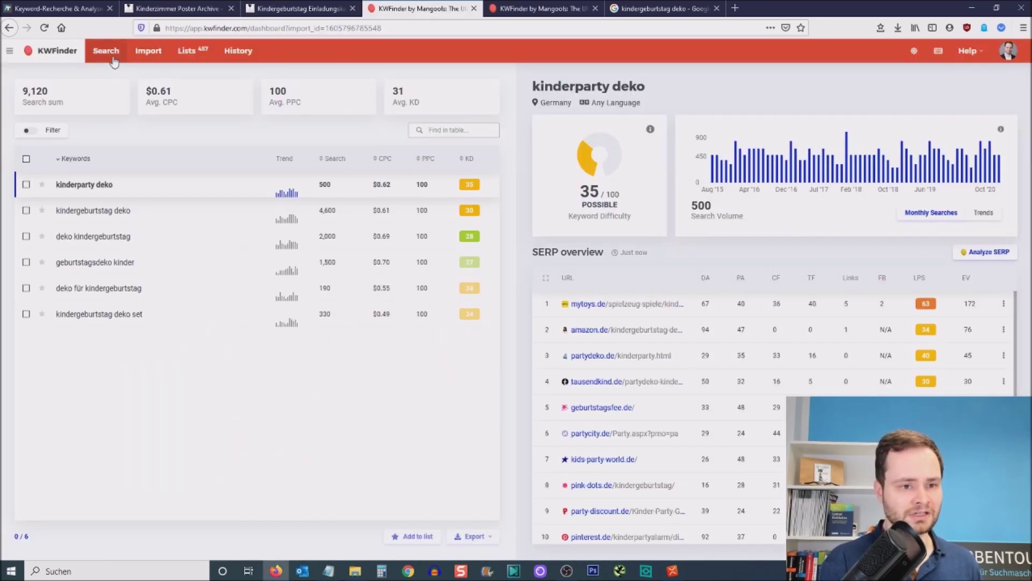
pyautogui.click(154, 59)
pyautogui.click(596, 8)
pyautogui.click(140, 311)
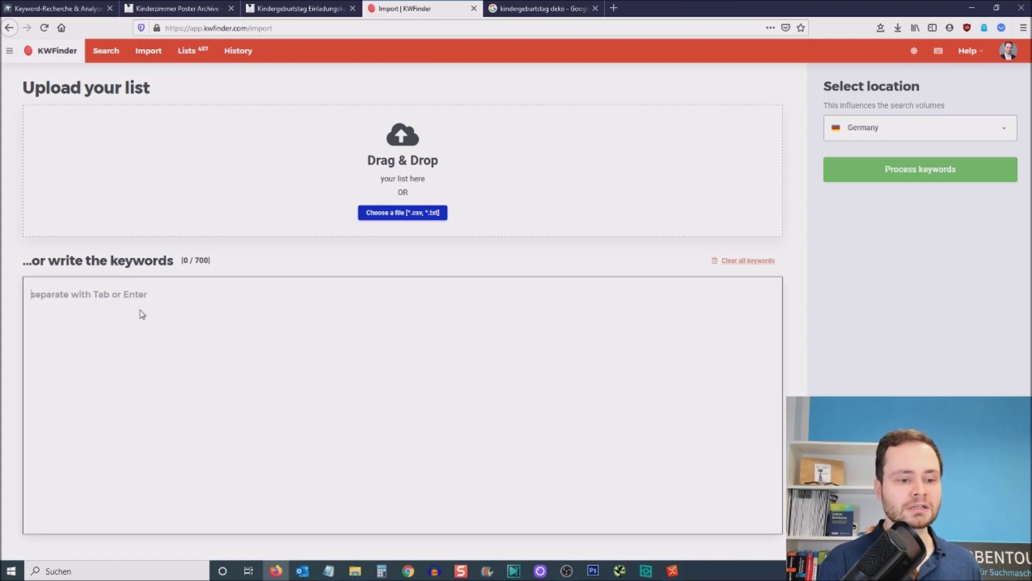
pyautogui.hotkey('ctrl', 'v')
pyautogui.click(947, 177)
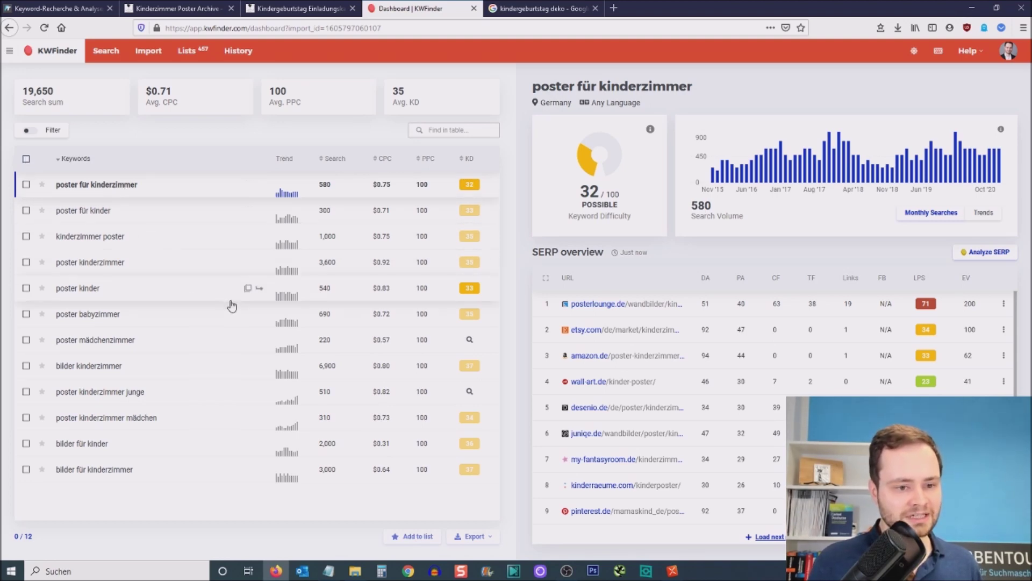
# Step: Compare the details for "poster kinderzimmer" and "bilder kinderzimmer" in the imported list
pyautogui.click(152, 278)
pyautogui.moveTo(178, 277); pyautogui.dragTo(60, 273)
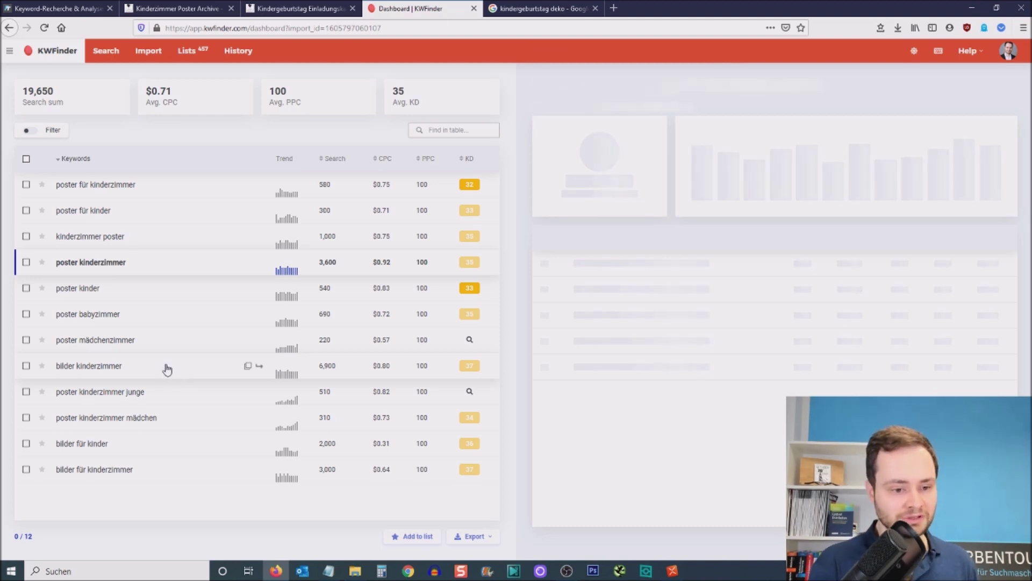
pyautogui.click(144, 378)
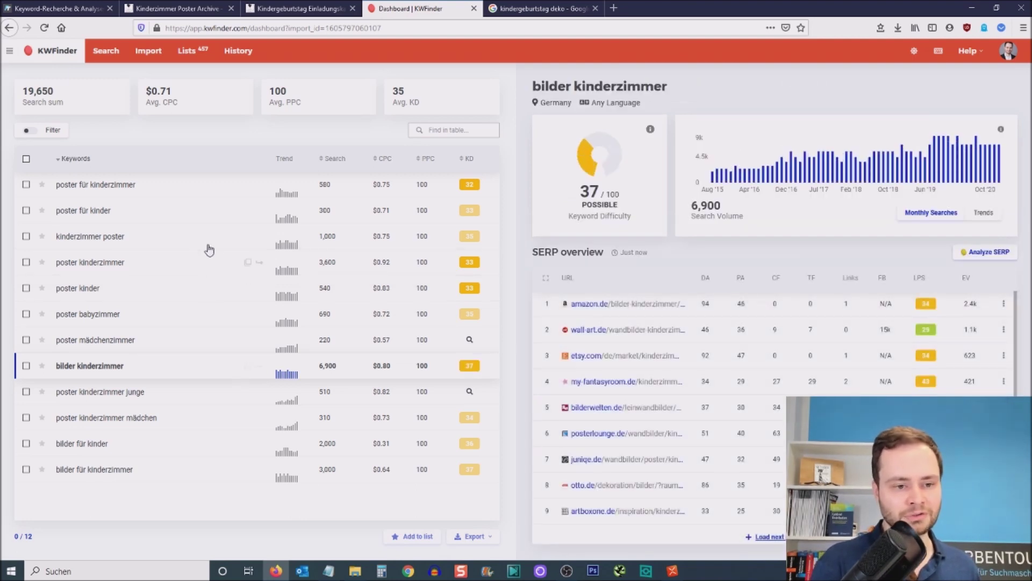
pyautogui.click(179, 284)
pyautogui.click(179, 273)
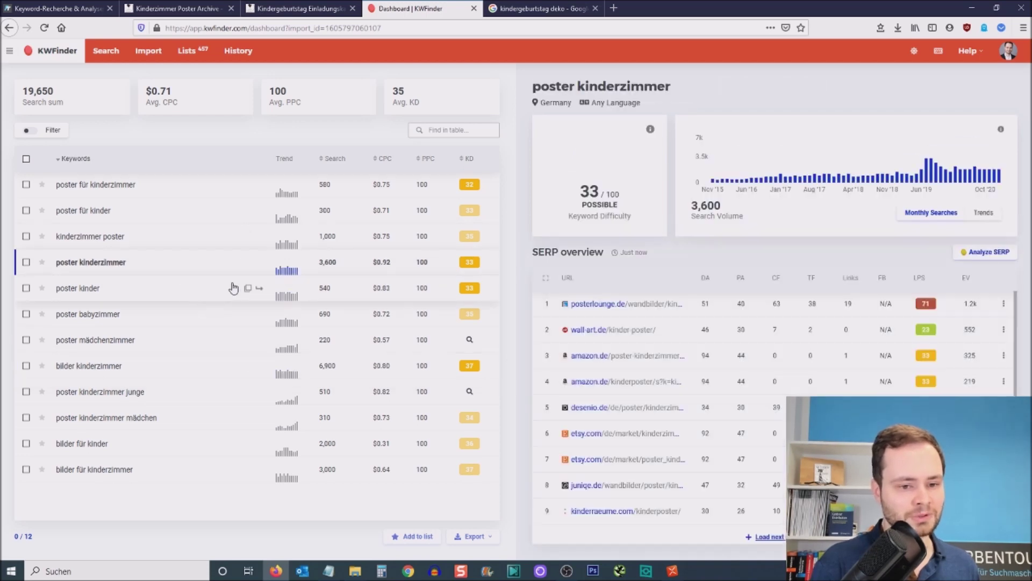
# Step: Copy the keyword "poster kinderzimmer" from the imported list and use it to rename the Hauptknoten 3 node in the mind map
pyautogui.click(247, 262)
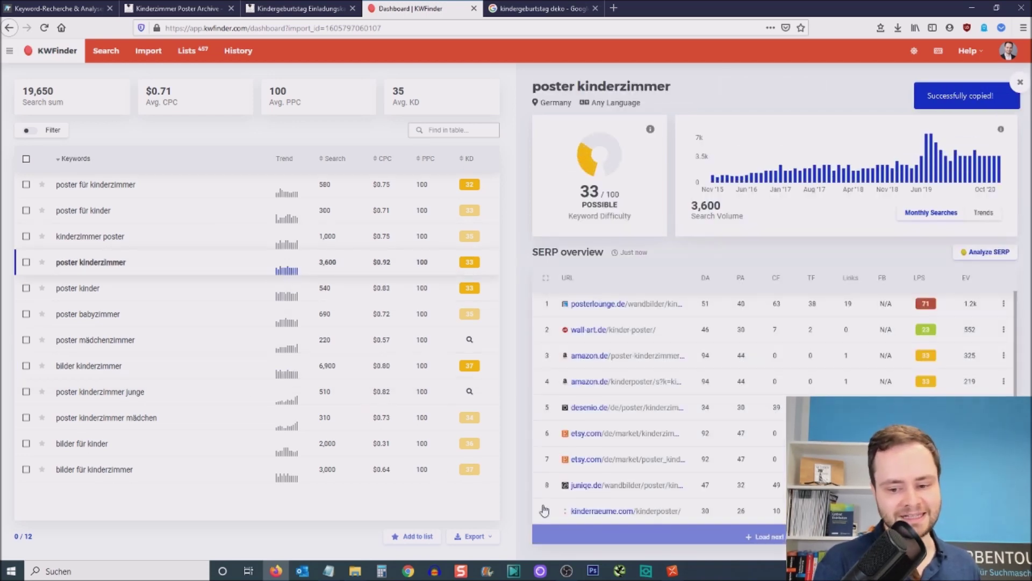
pyautogui.click(672, 570)
pyautogui.click(410, 237)
pyautogui.doubleClick(411, 237)
pyautogui.hotkey('ctrl', 'v')
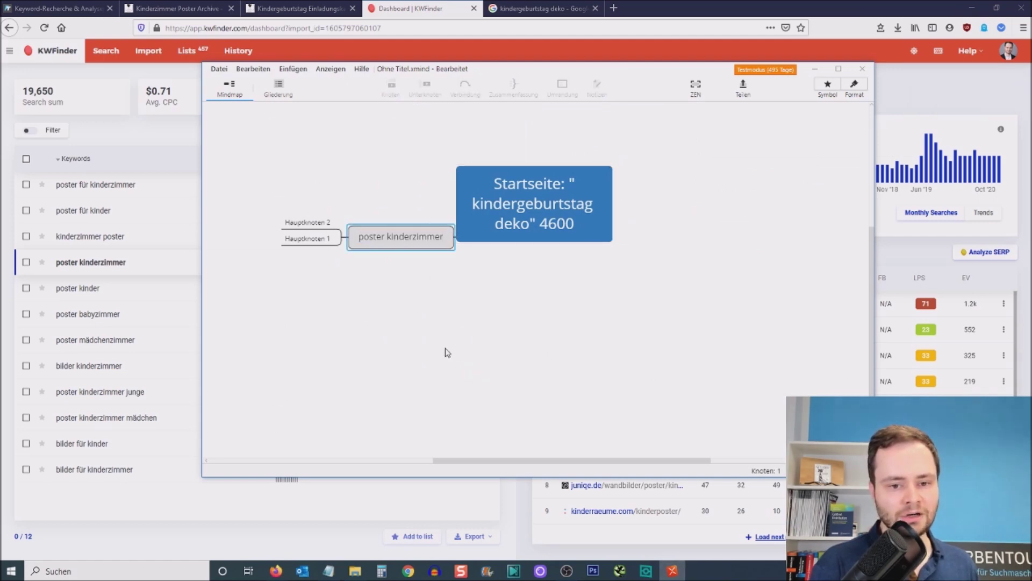
# Step: Delete the subnodes Hauptknoten 2 and Hauptknoten 1 and select the central topic
pyautogui.click(399, 314)
pyautogui.click(288, 223)
pyautogui.press('Delete')
pyautogui.press('Delete')
pyautogui.click(480, 210)
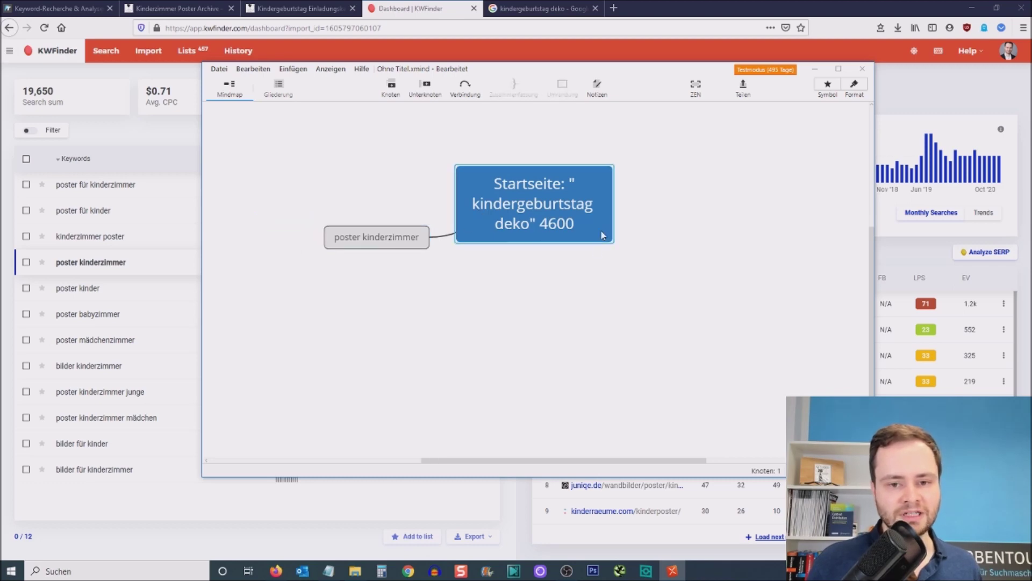
# Step: Add another subnode to the central topic, and copy the five birthday card keywords, starting with "kindergeburtstagskarten", from the text editor
pyautogui.click(425, 88)
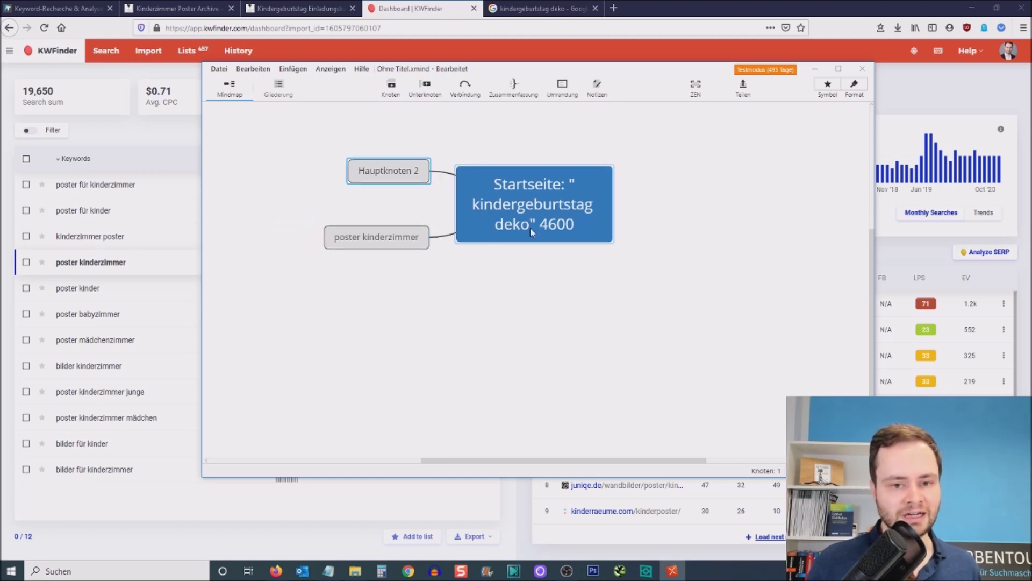
pyautogui.click(329, 571)
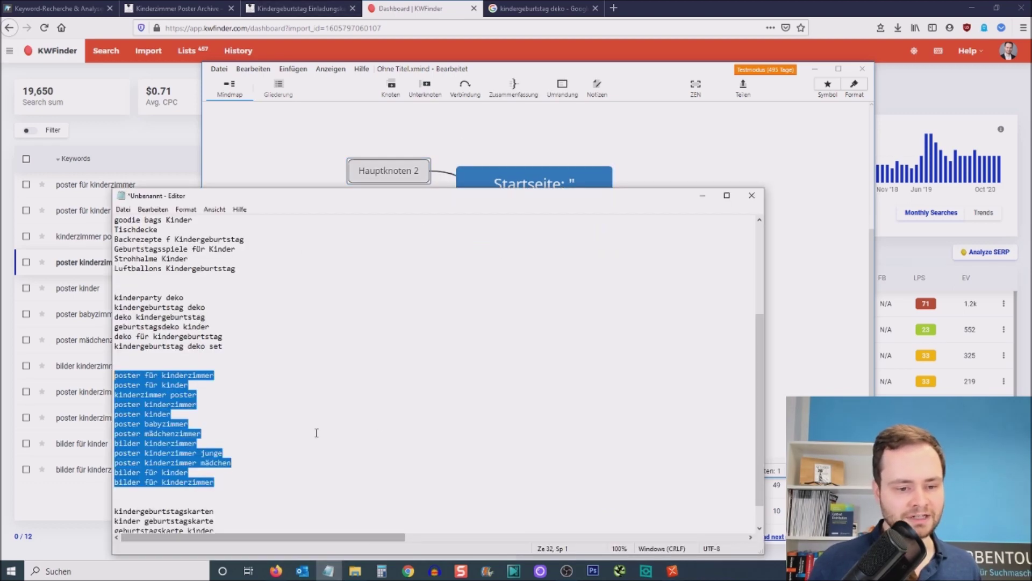
pyautogui.scroll(-1, 227, 529)
pyautogui.moveTo(216, 482); pyautogui.dragTo(109, 482)
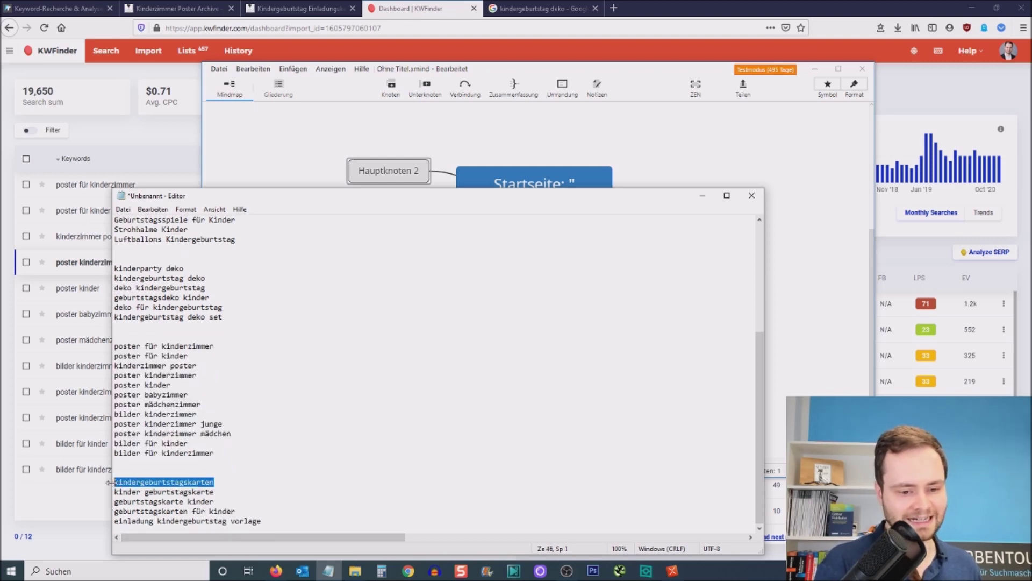
pyautogui.click(311, 475)
pyautogui.moveTo(265, 521); pyautogui.dragTo(70, 479)
pyautogui.hotkey('ctrl', 'c')
# Step: Import the copied birthday card keywords into KWFinder for Germany and process them
pyautogui.click(123, 175)
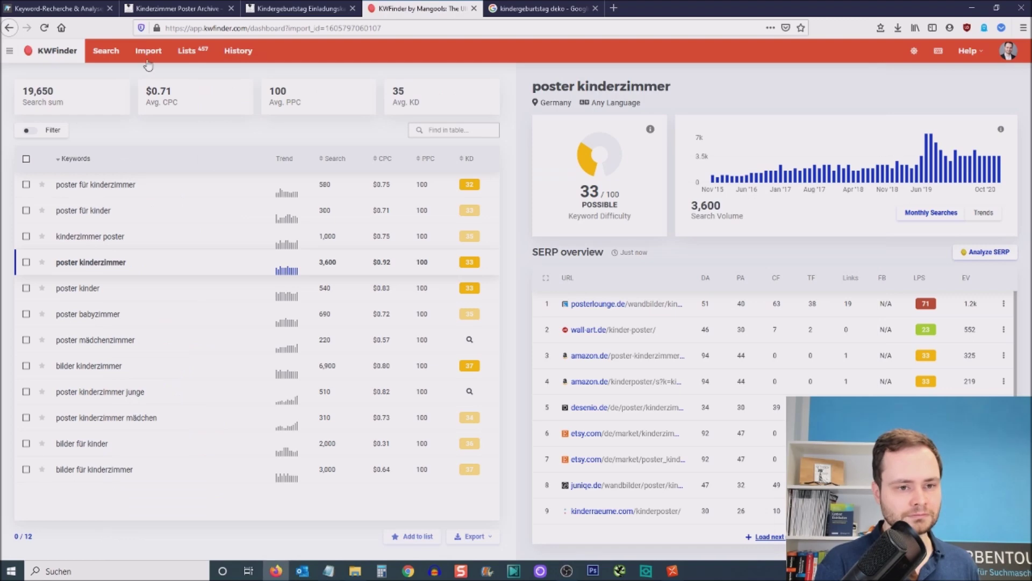
pyautogui.click(149, 51)
pyautogui.click(131, 295)
pyautogui.hotkey('ctrl', 'v')
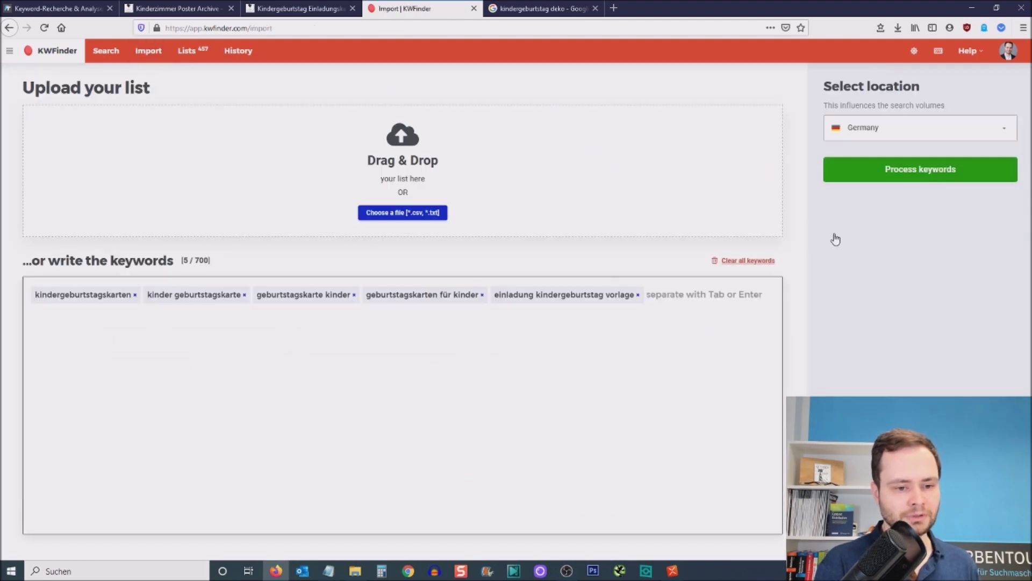
pyautogui.click(952, 168)
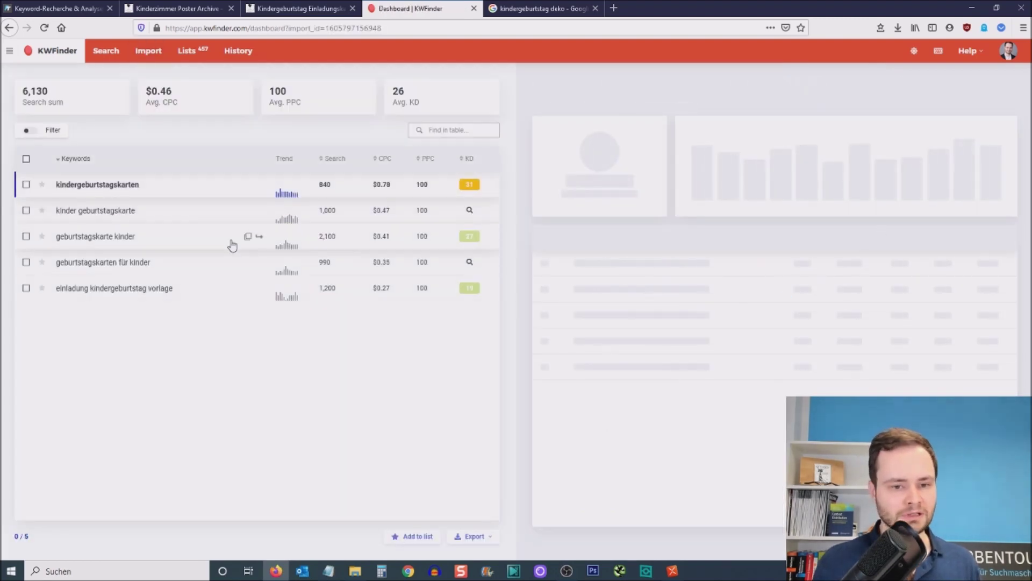
# Step: Copy the keyword "geburtstagskarte kinder" from the imported list and use it to rename the Hauptknoten 2 node in the mind map
pyautogui.click(156, 247)
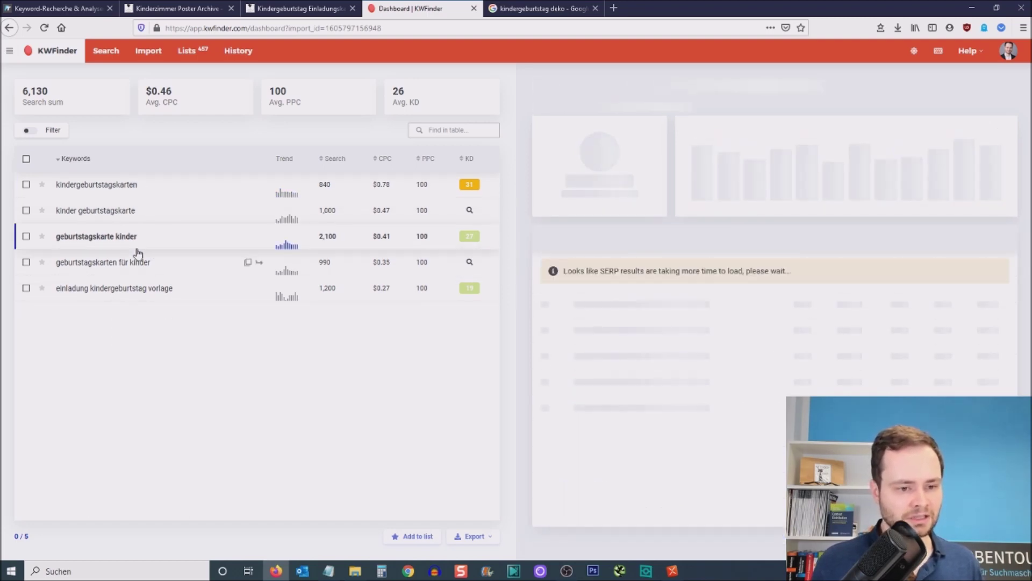
pyautogui.click(247, 236)
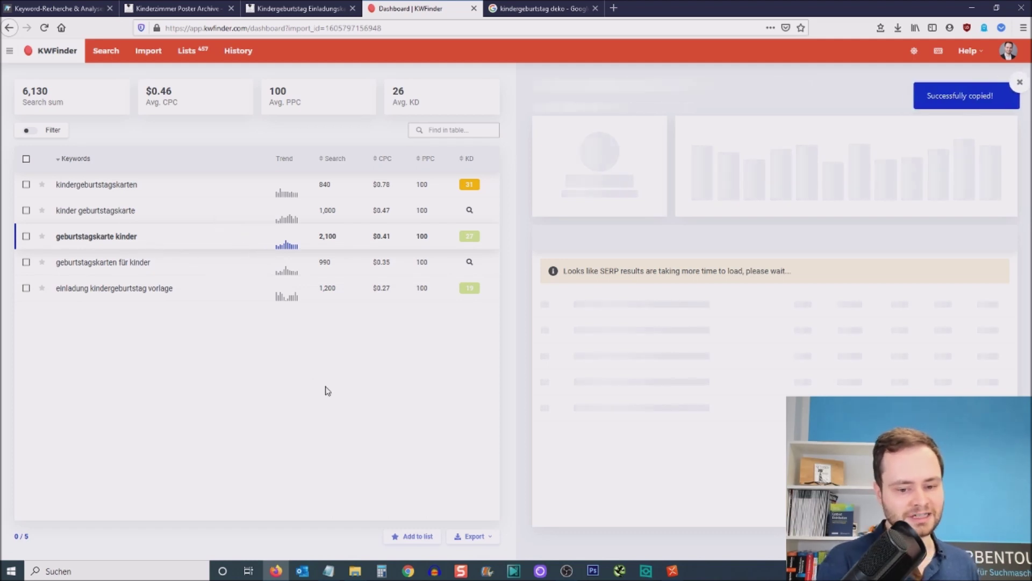
pyautogui.click(672, 571)
pyautogui.click(385, 237)
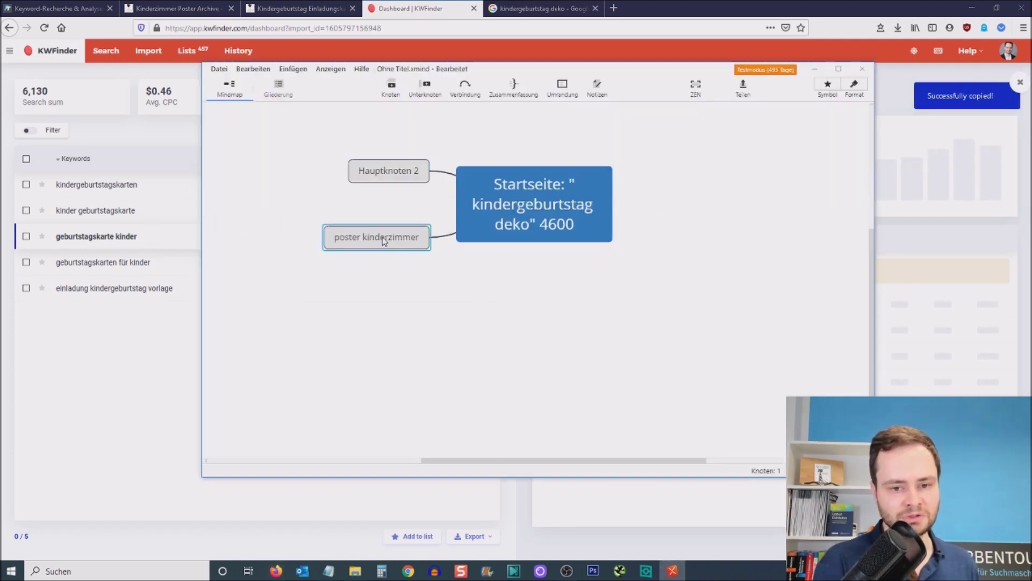
pyautogui.doubleClick(385, 237)
pyautogui.hotkey('ctrl', 'v')
pyautogui.hotkey('ctrl', 'a')
pyautogui.press('Escape')
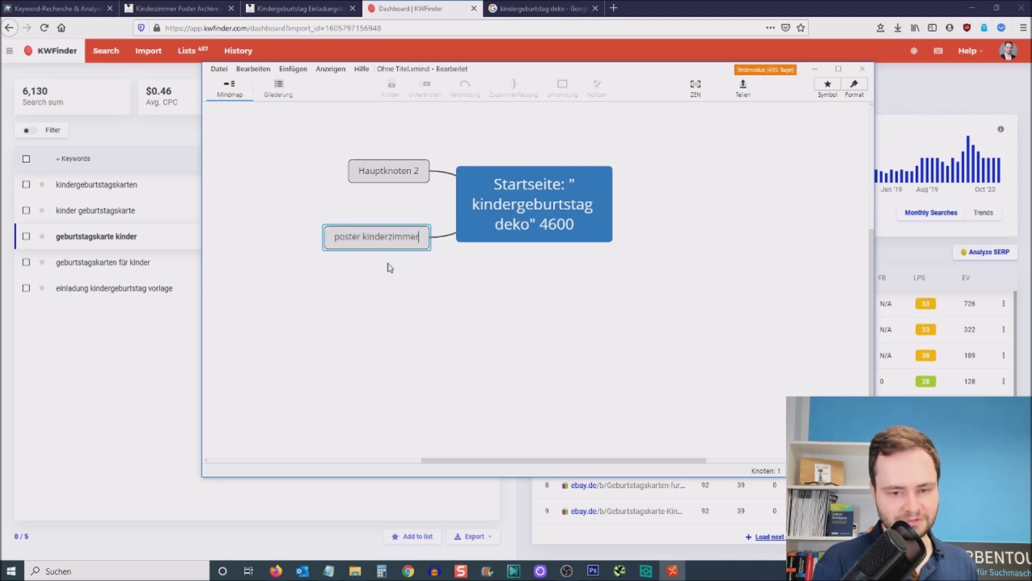
pyautogui.click(388, 171)
pyautogui.hotkey('ctrl', 'v')
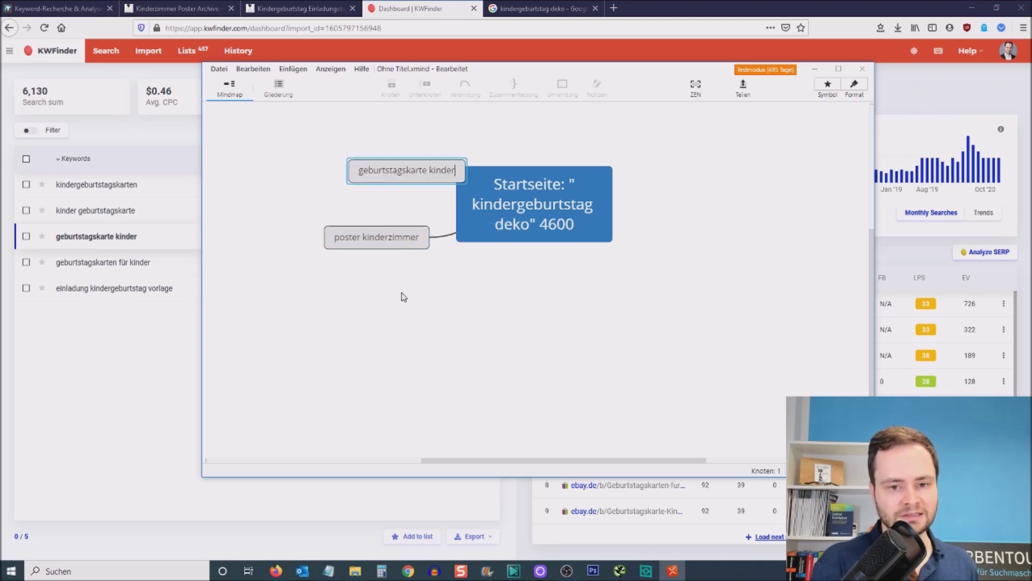
pyautogui.click(442, 320)
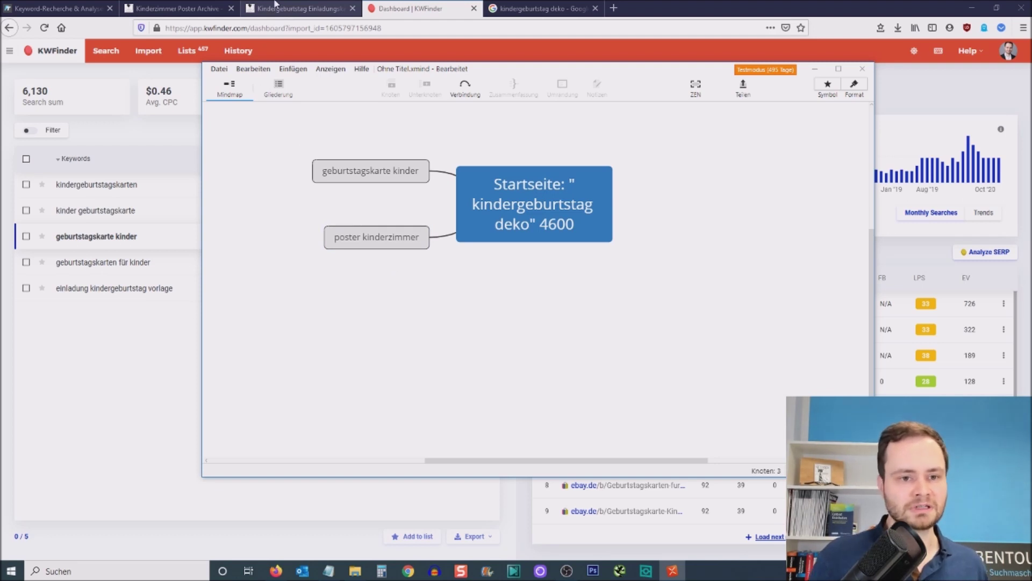
# Step: Review the two mapped subnodes in the mind map against the keyword groups in the text editor
pyautogui.scroll(1, 596, 274)
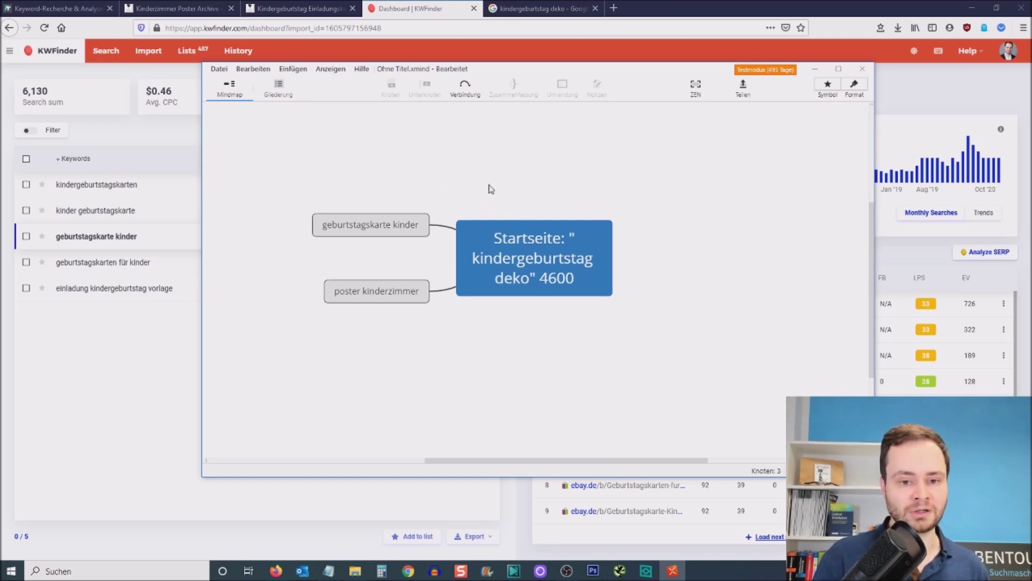
pyautogui.click(367, 227)
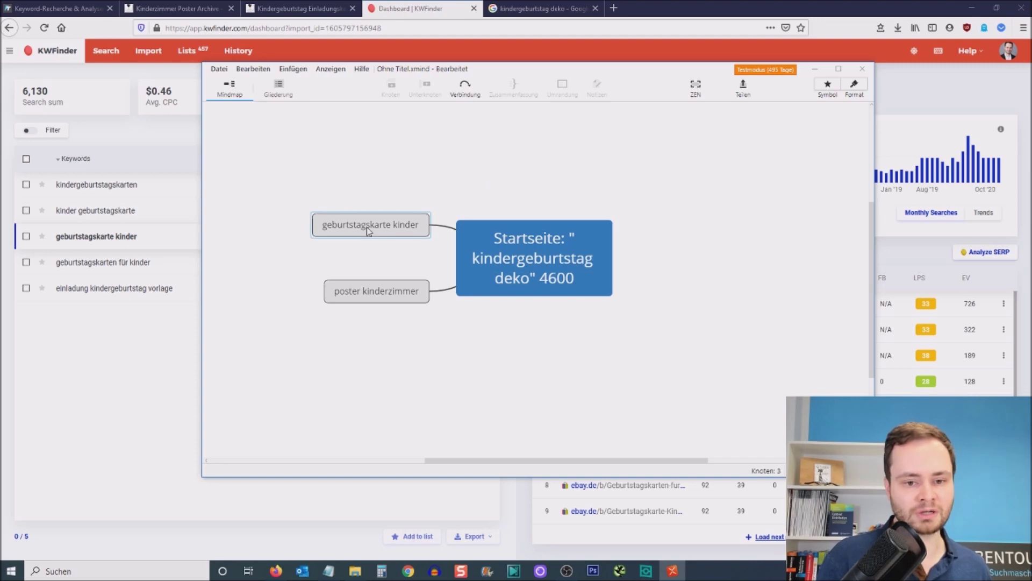
pyautogui.click(399, 230)
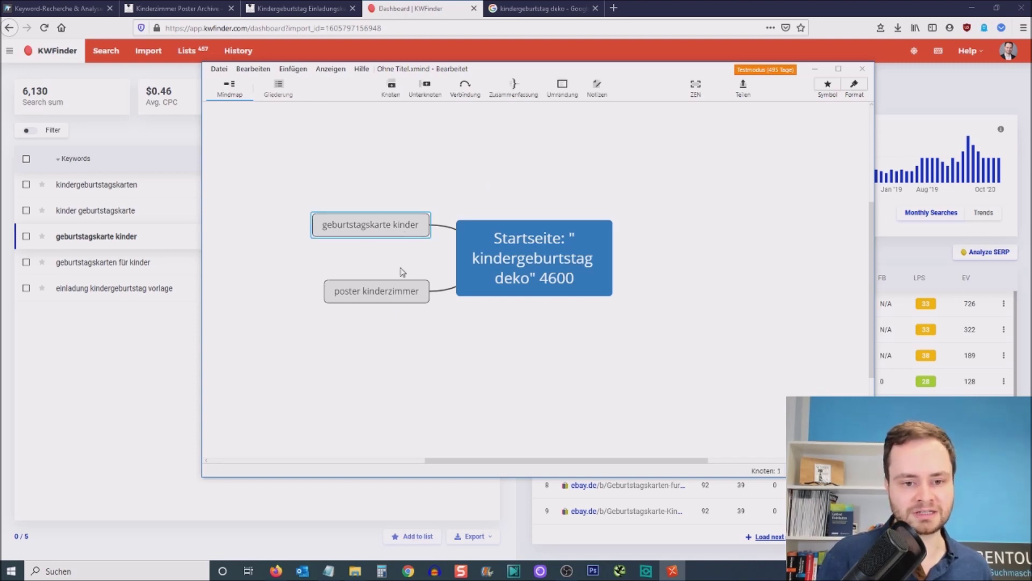
pyautogui.click(387, 301)
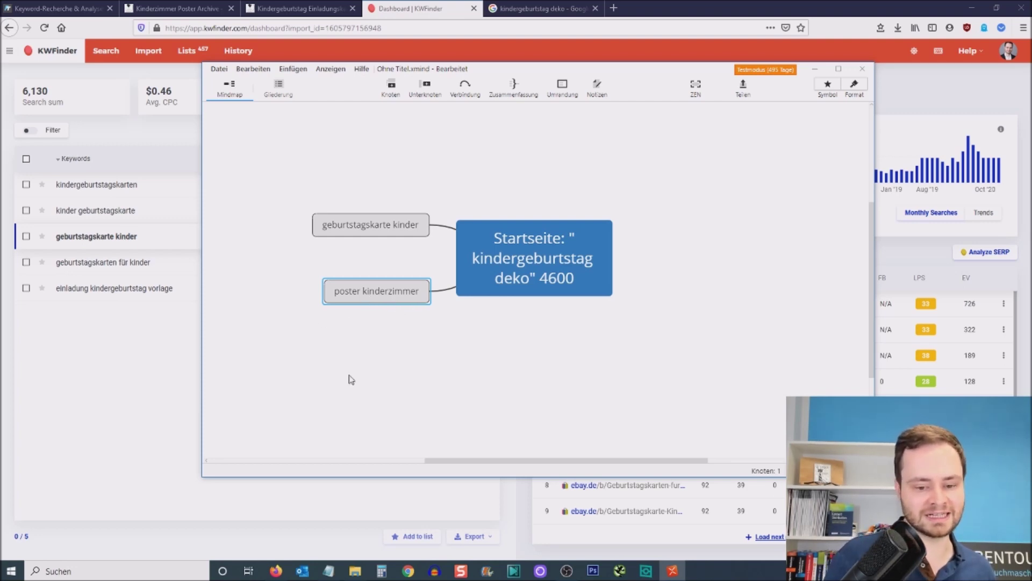
pyautogui.click(329, 570)
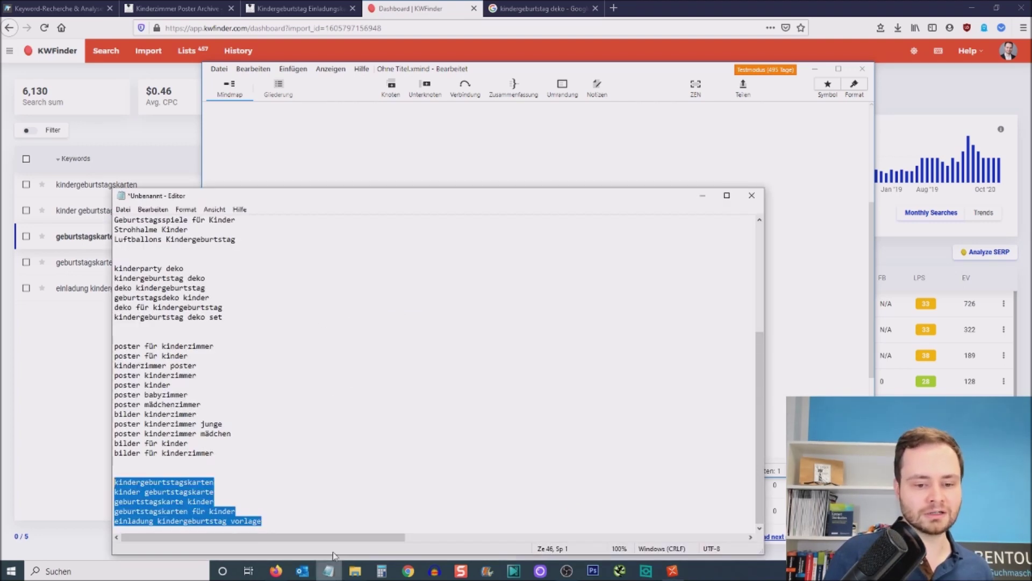
pyautogui.click(253, 430)
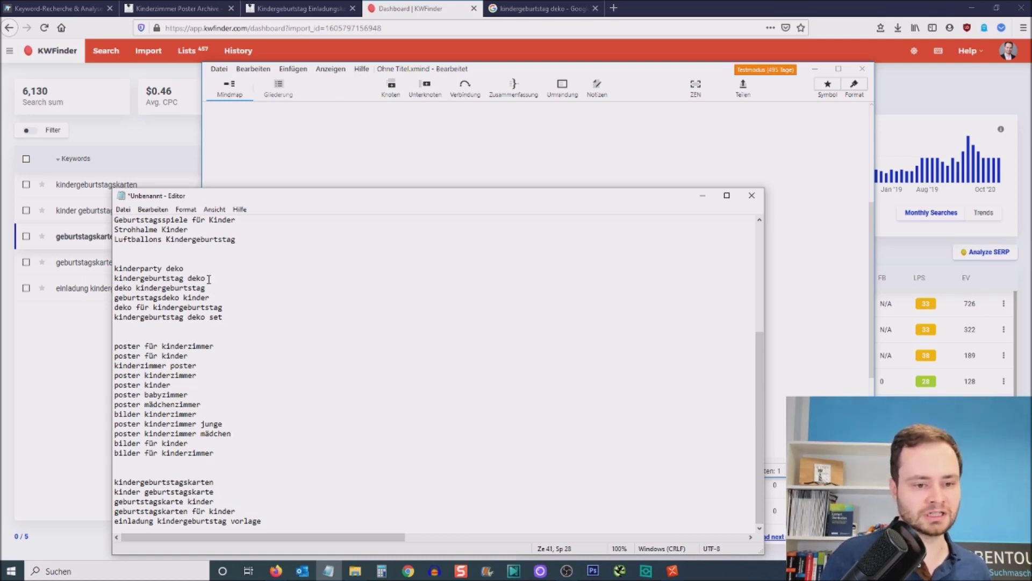
pyautogui.click(780, 321)
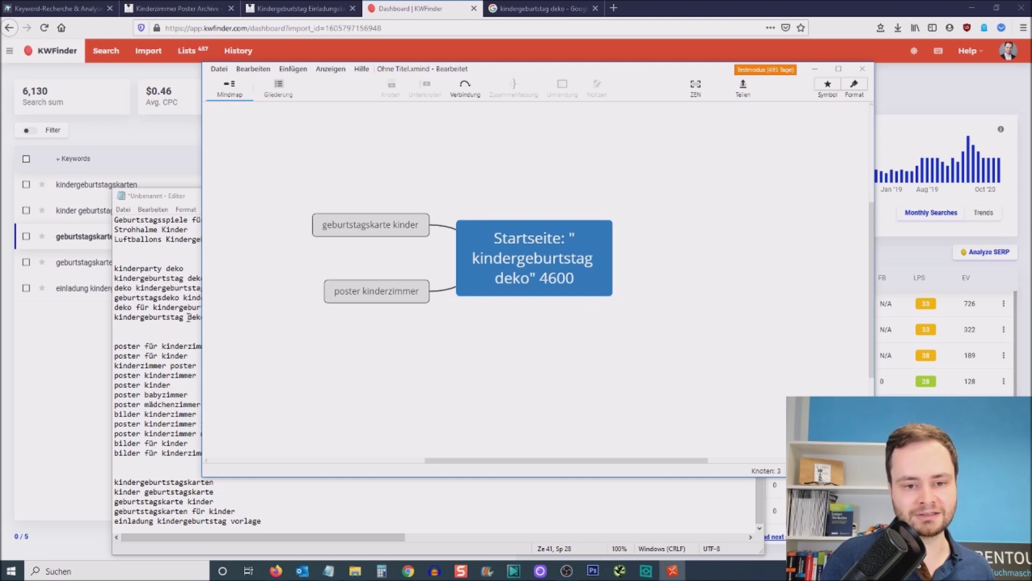
# Step: Copy the keywords from "kinderparty deko" through "geburtstagskarten für kinder" and paste them into a new KWFinder import
pyautogui.click(141, 280)
pyautogui.moveTo(266, 513); pyautogui.dragTo(104, 266)
pyautogui.hotkey('ctrl', 'c')
pyautogui.click(106, 375)
pyautogui.click(147, 50)
pyautogui.click(192, 319)
pyautogui.hotkey('ctrl', 'v')
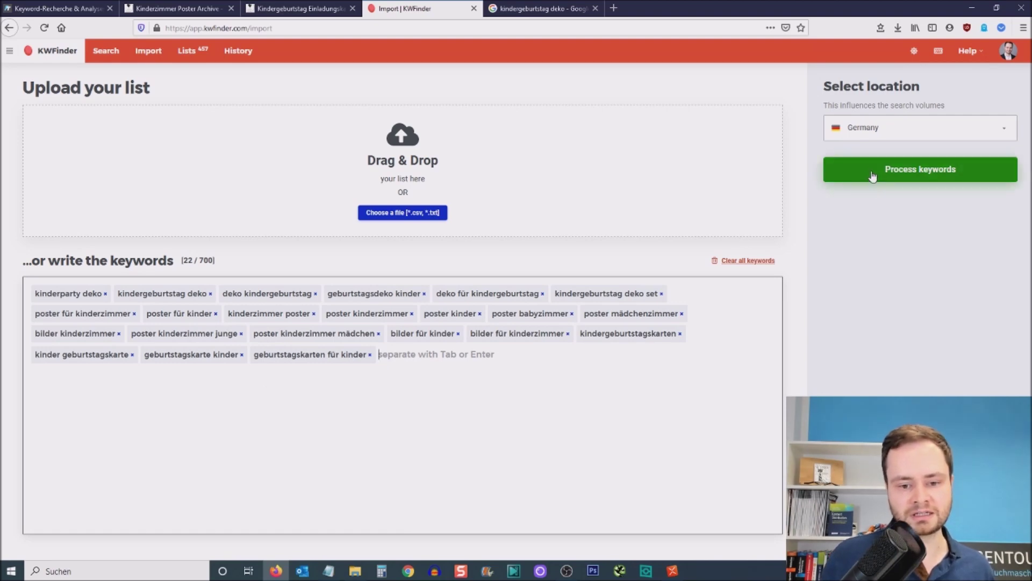
# Step: Recopy all three keyword groups including "einladung kindergeburtstag vorlage", add them to the import, and process the keywords for Germany
pyautogui.click(329, 571)
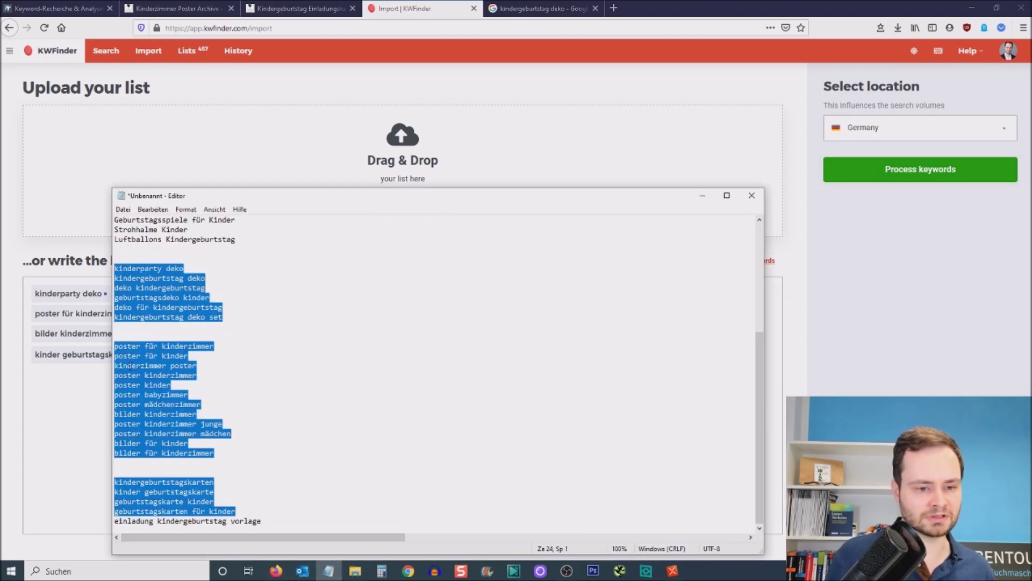
pyautogui.moveTo(271, 521); pyautogui.dragTo(112, 260)
pyautogui.hotkey('ctrl', 'c')
pyautogui.click(82, 375)
pyautogui.hotkey('ctrl', 'v')
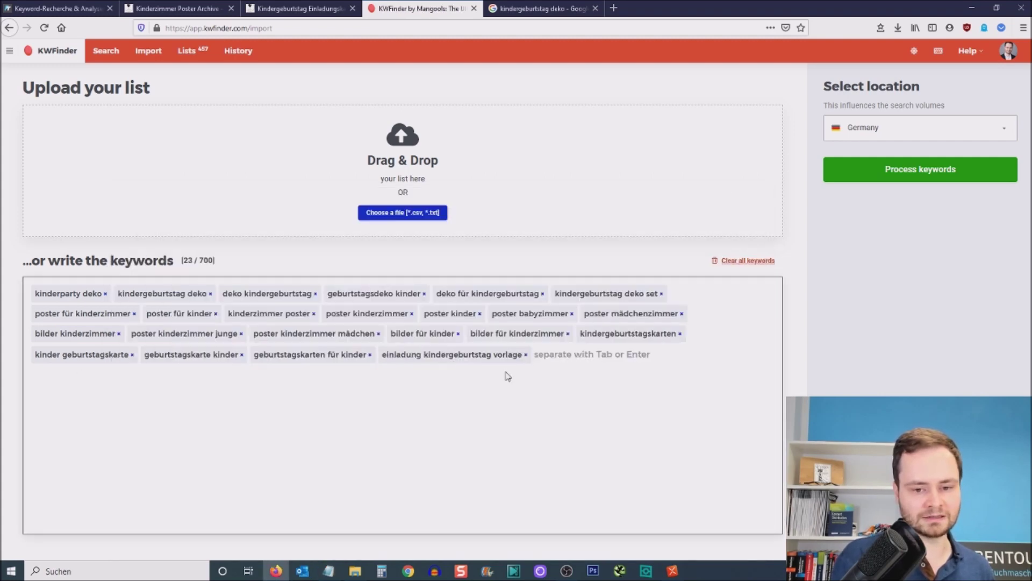
pyautogui.click(873, 175)
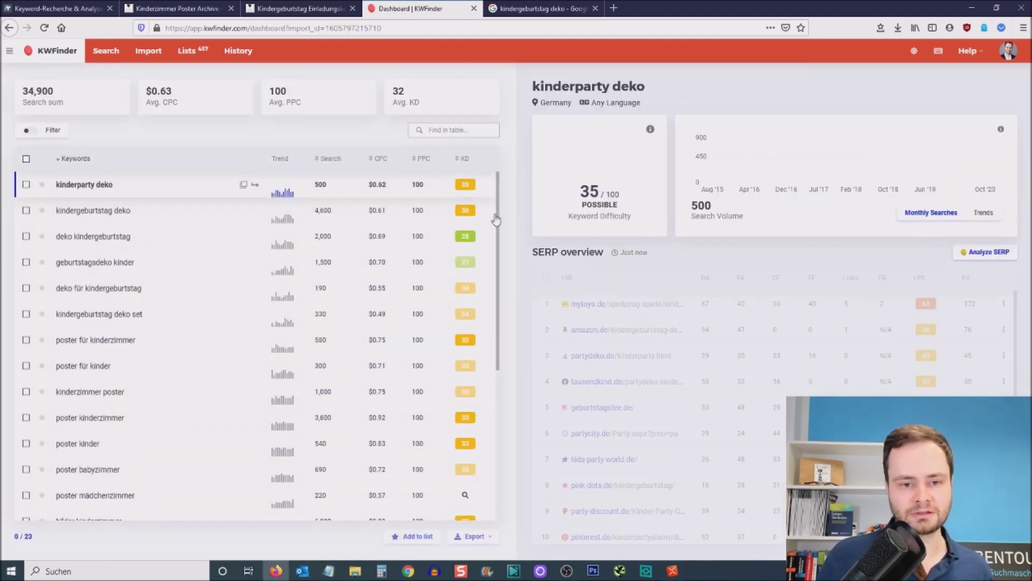
# Step: Export all 23 imported keywords as kwfinder_import_export.csv and open the file in Excel
pyautogui.scroll(-5, 301, 297)
pyautogui.scroll(5, 304, 299)
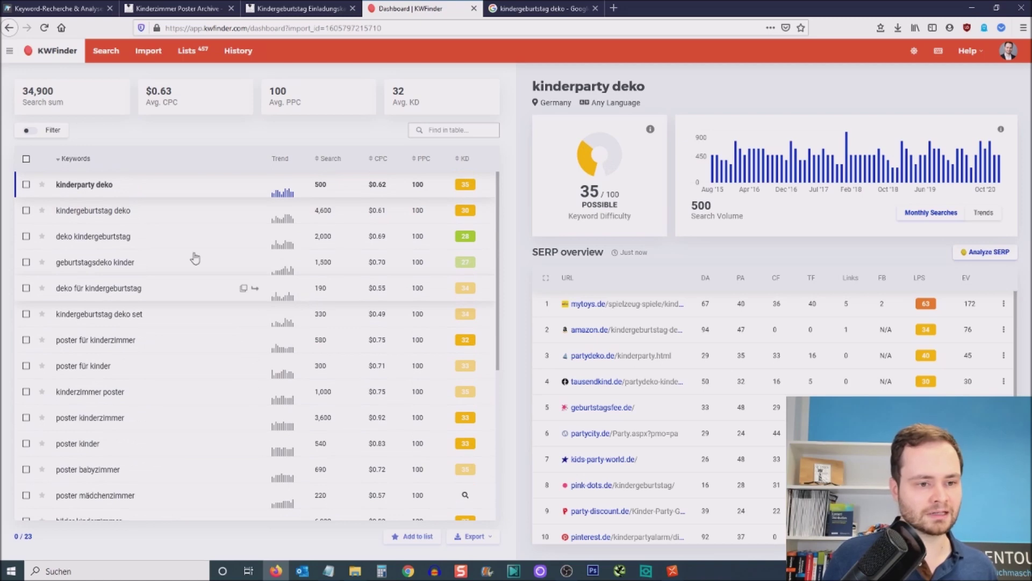
pyautogui.click(26, 159)
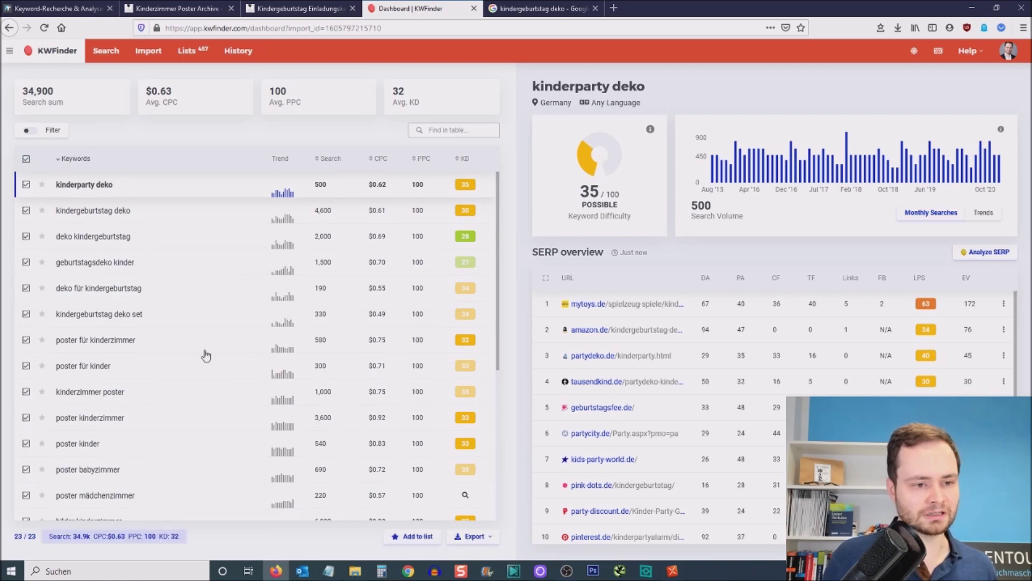
pyautogui.click(467, 536)
pyautogui.click(430, 519)
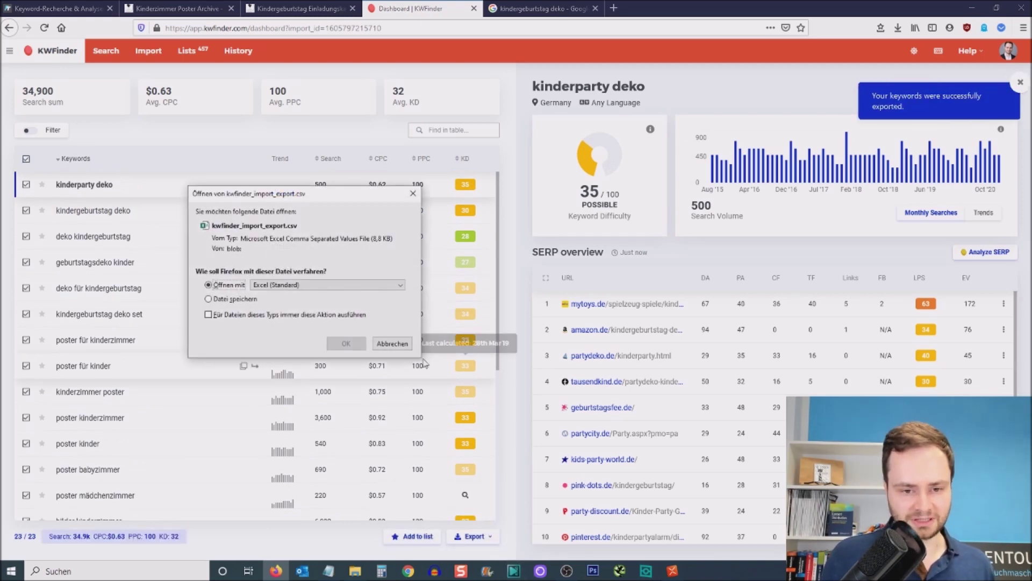
pyautogui.click(339, 349)
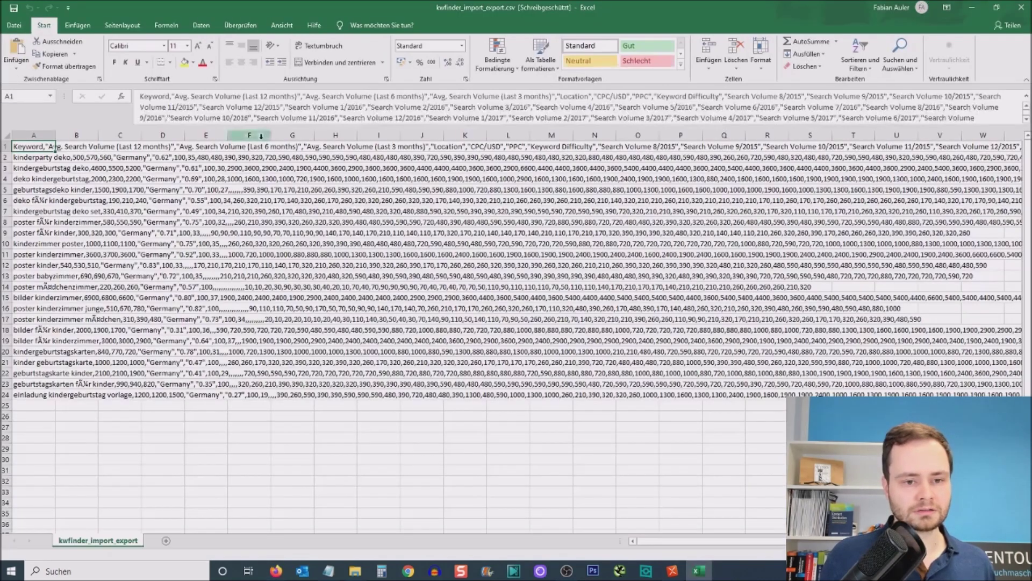
# Step: Split the comma-delimited text in column A into separate columns, keeping the Standard data format
pyautogui.click(33, 135)
pyautogui.click(201, 25)
pyautogui.click(506, 59)
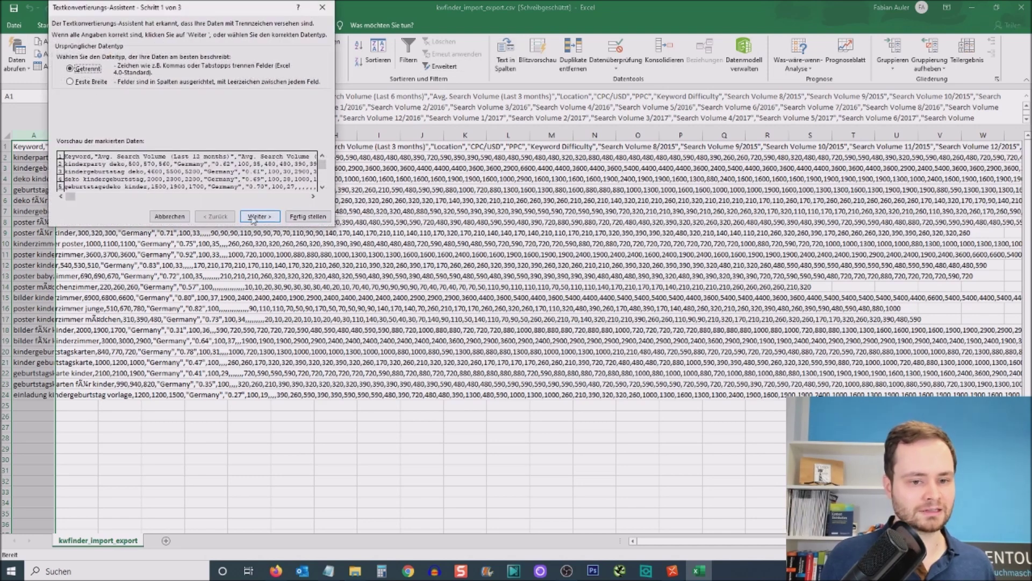
pyautogui.click(259, 216)
pyautogui.click(81, 80)
pyautogui.click(260, 216)
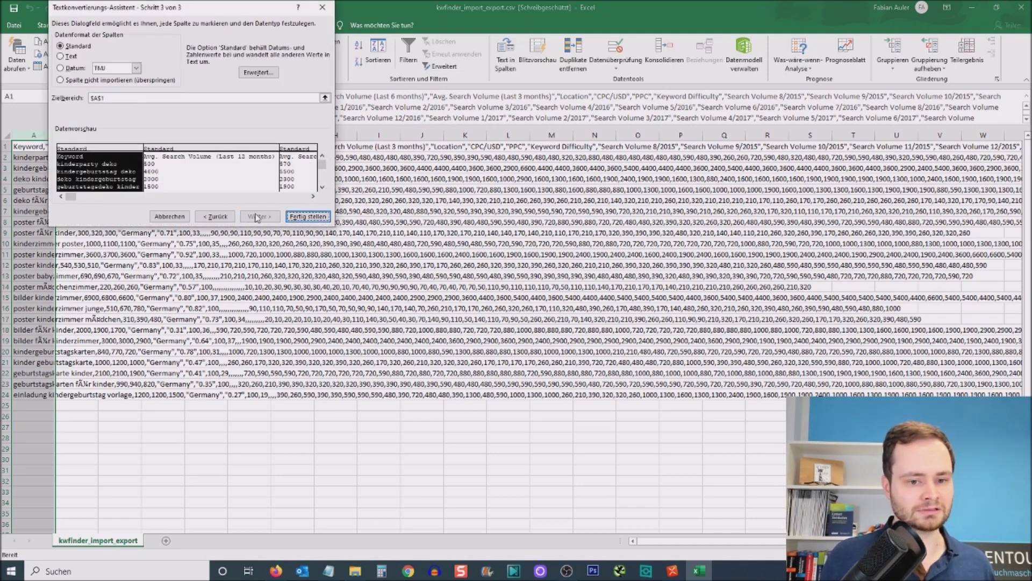
pyautogui.click(308, 216)
# Step: Examine the average search volume columns for the last 12, 6 and 3 months
pyautogui.click(123, 135)
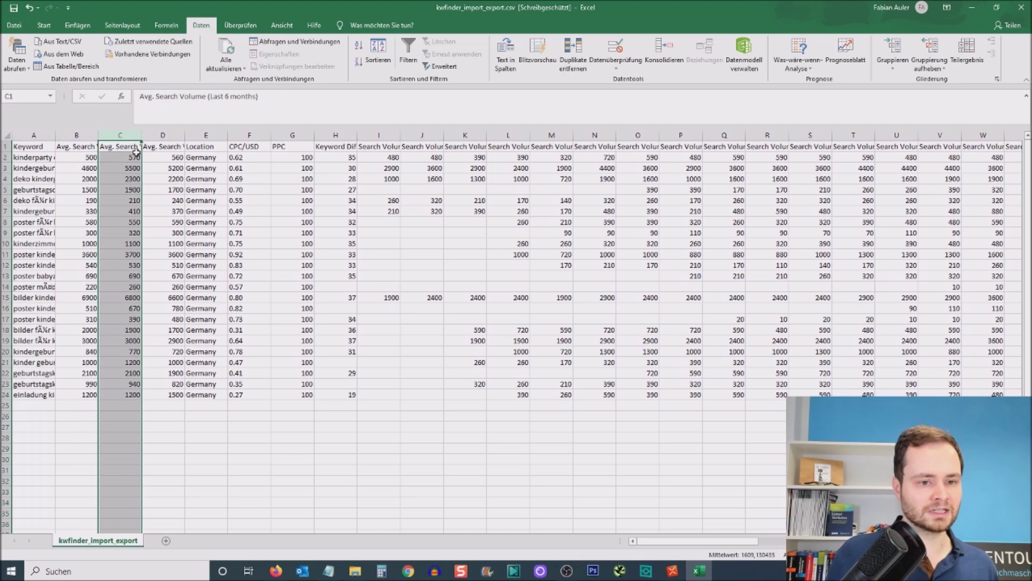
pyautogui.click(171, 148)
pyautogui.press('Left')
pyautogui.press('Left')
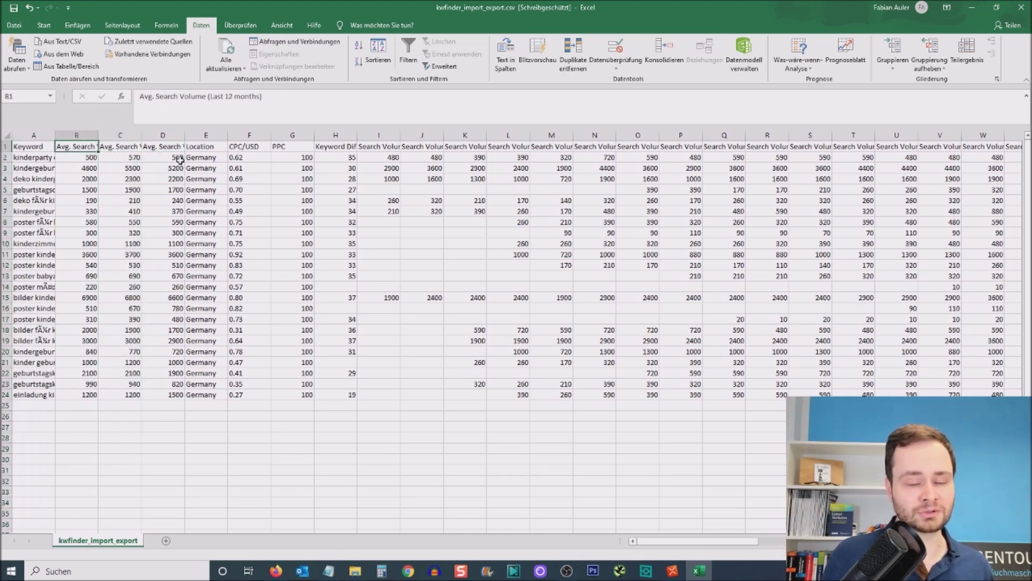
pyautogui.press('Right')
pyautogui.press('Right')
pyautogui.press('Left')
pyautogui.press('Left')
pyautogui.press('Right')
pyautogui.press('Right')
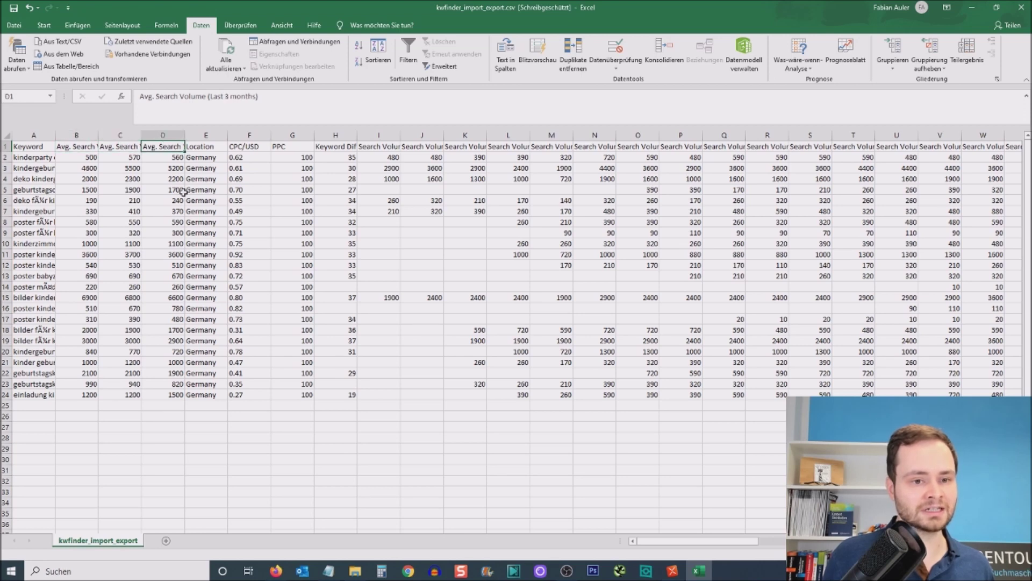
pyautogui.press('Down')
pyautogui.press('Down')
pyautogui.press('Up')
pyautogui.press('Left')
pyautogui.press('Left')
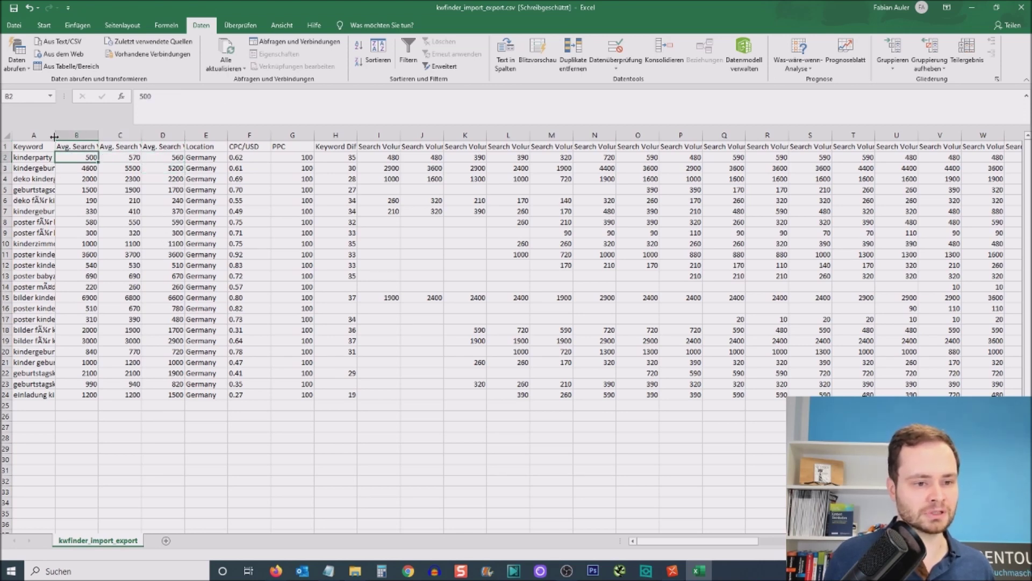
# Step: Fit column A's width to the keywords and compare the average search volumes for "kindergeburtstag deko"
pyautogui.doubleClick(54, 137)
pyautogui.click(58, 172)
pyautogui.click(140, 175)
pyautogui.press('Right')
pyautogui.press('Right')
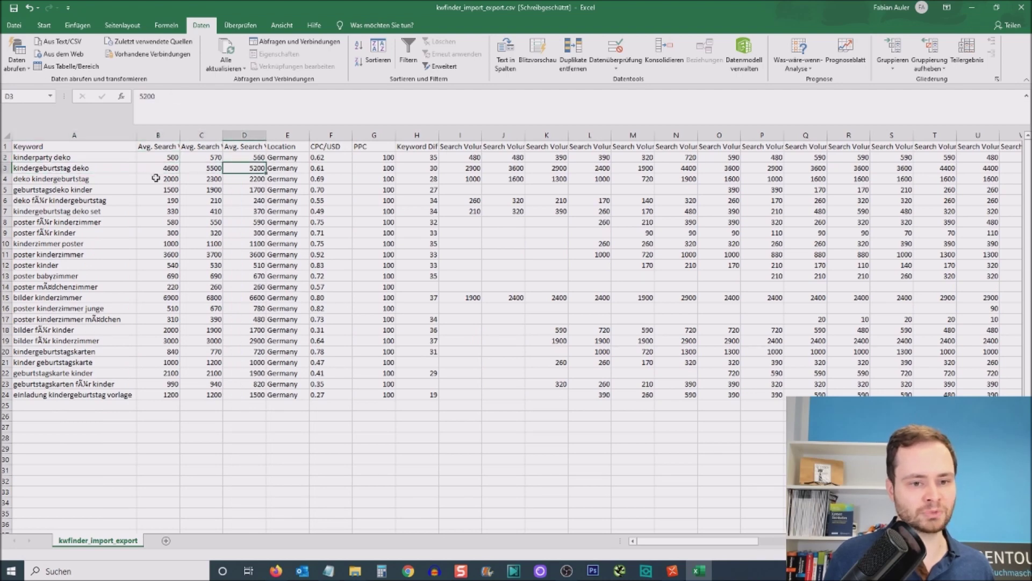
pyautogui.press('Left')
pyautogui.press('Right')
pyautogui.press('Left')
# Step: Clear all data from column C onwards, keeping the keywords and 12-month averages, and fit column B's width to its contents
pyautogui.press('Up')
pyautogui.press('Left')
pyautogui.press('Left')
pyautogui.click(198, 144)
pyautogui.hotkey('ctrl', 'space')
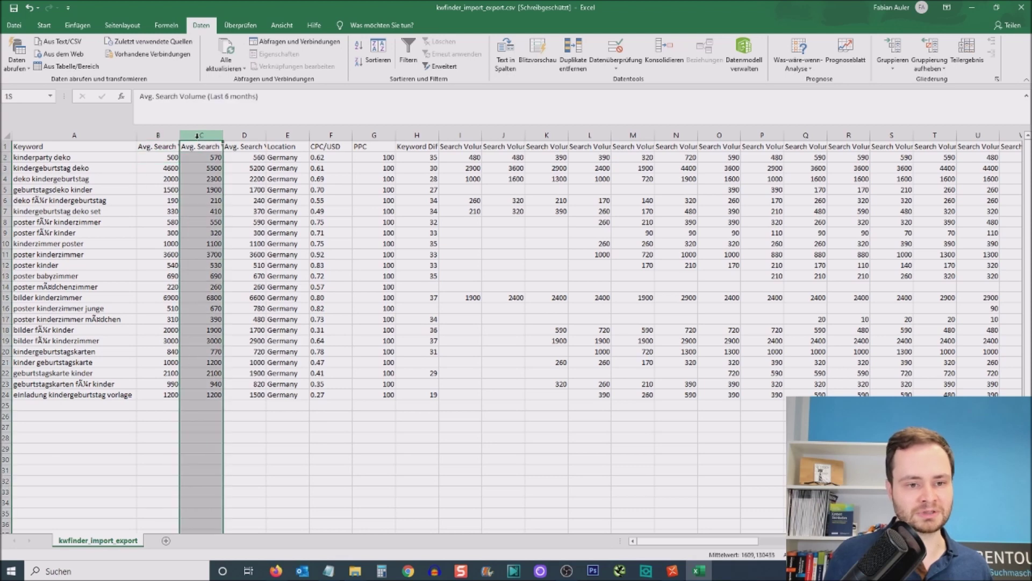
pyautogui.hotkey('ctrl', 'shift', 'Right')
pyautogui.press('Delete')
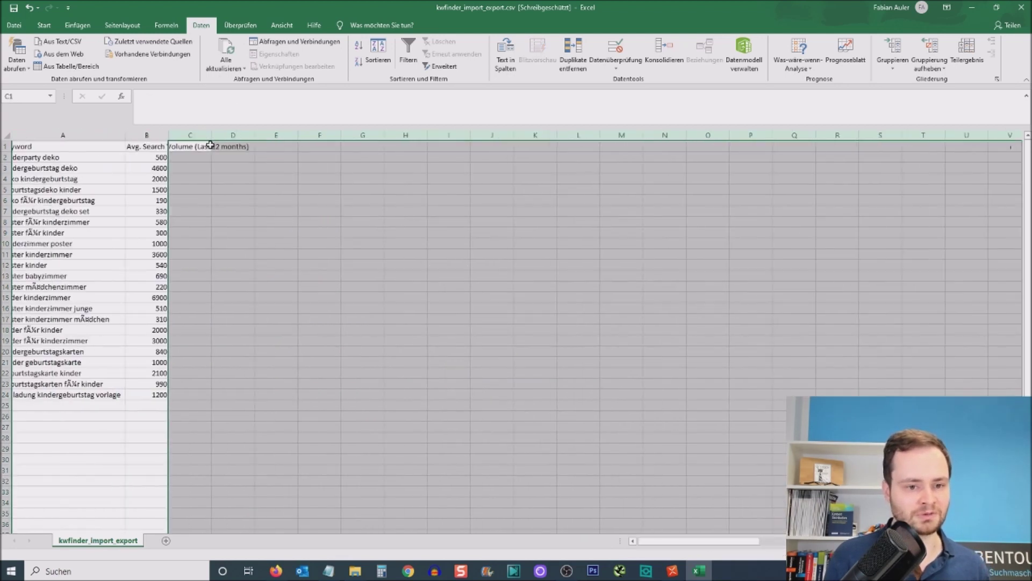
pyautogui.press('Left')
pyautogui.doubleClick(179, 135)
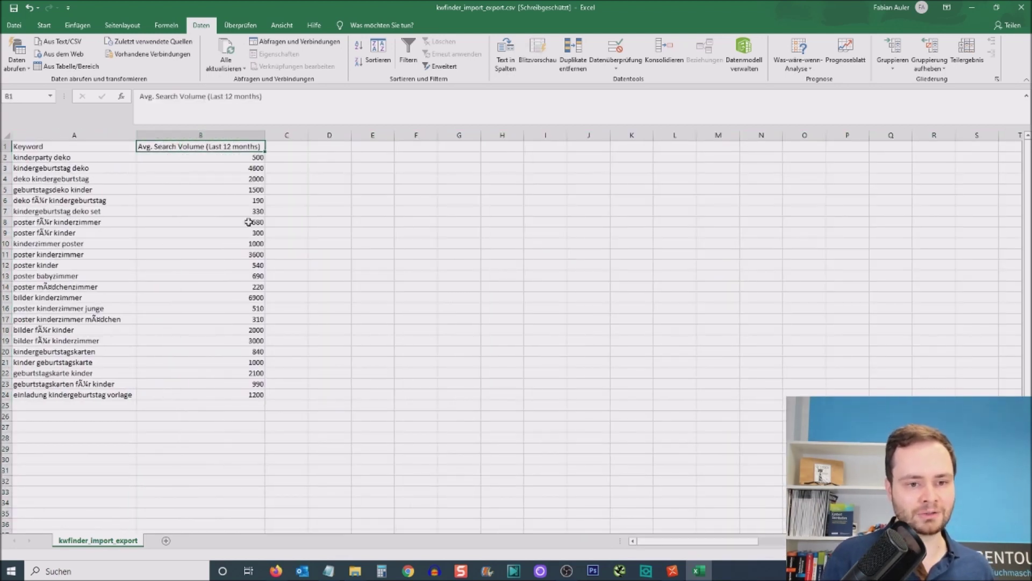
pyautogui.click(304, 212)
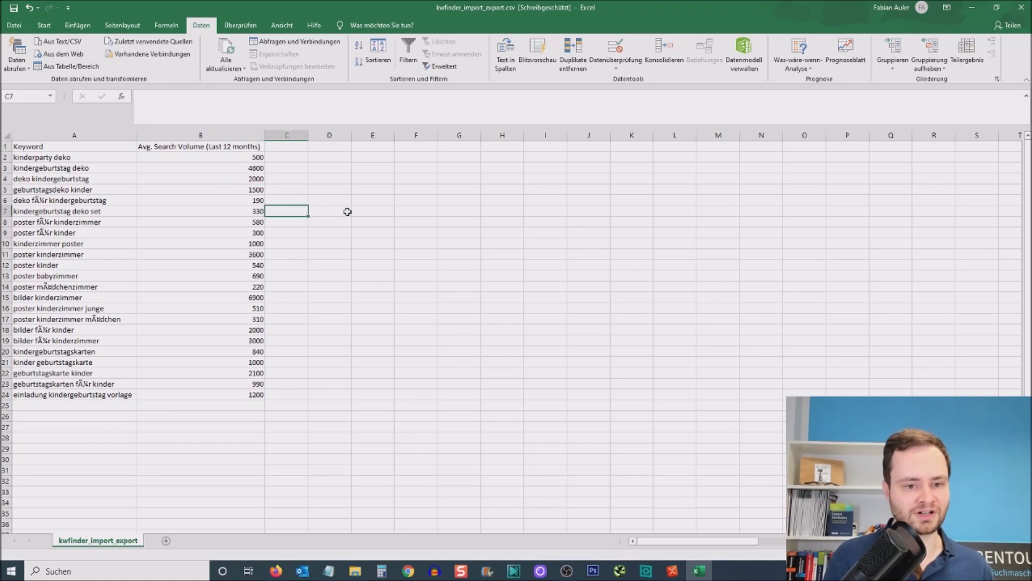
pyautogui.click(224, 160)
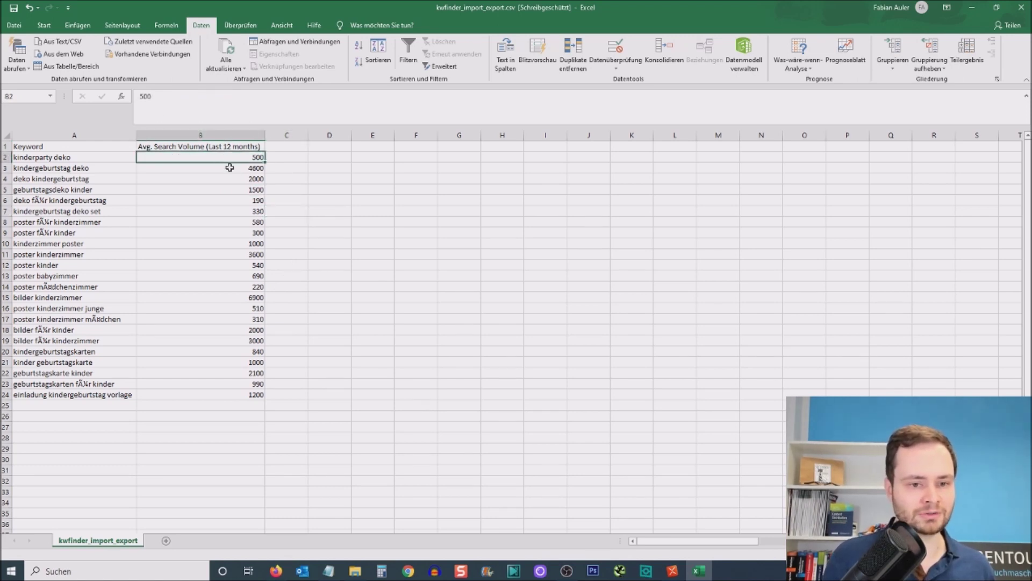
pyautogui.hotkey('ctrl', 'Up')
pyautogui.hotkey('ctrl', 'space')
pyautogui.click(355, 248)
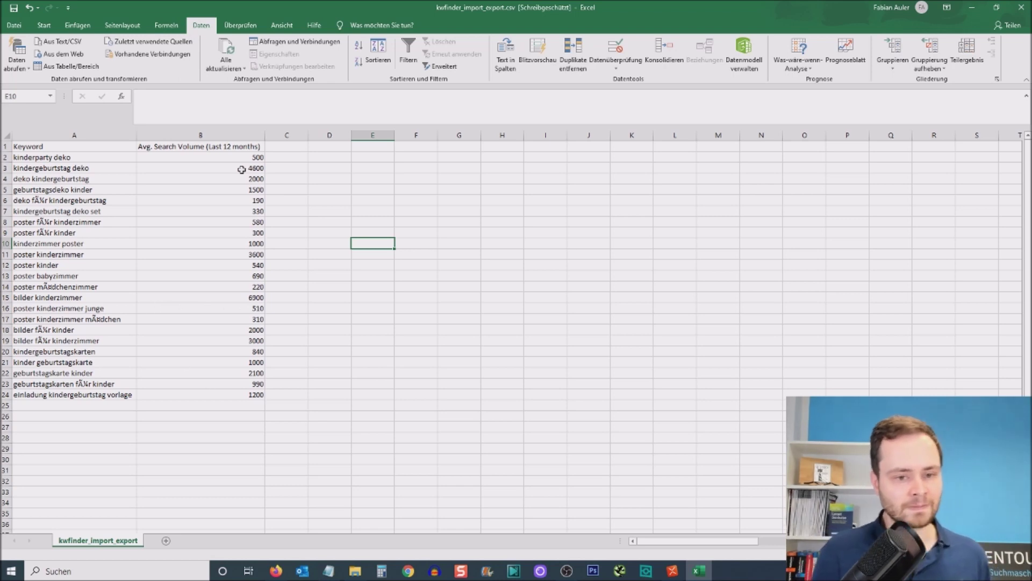
# Step: Add the header "Kategorie" in C1 beside the average search volume column
pyautogui.click(276, 146)
pyautogui.write('Kat')
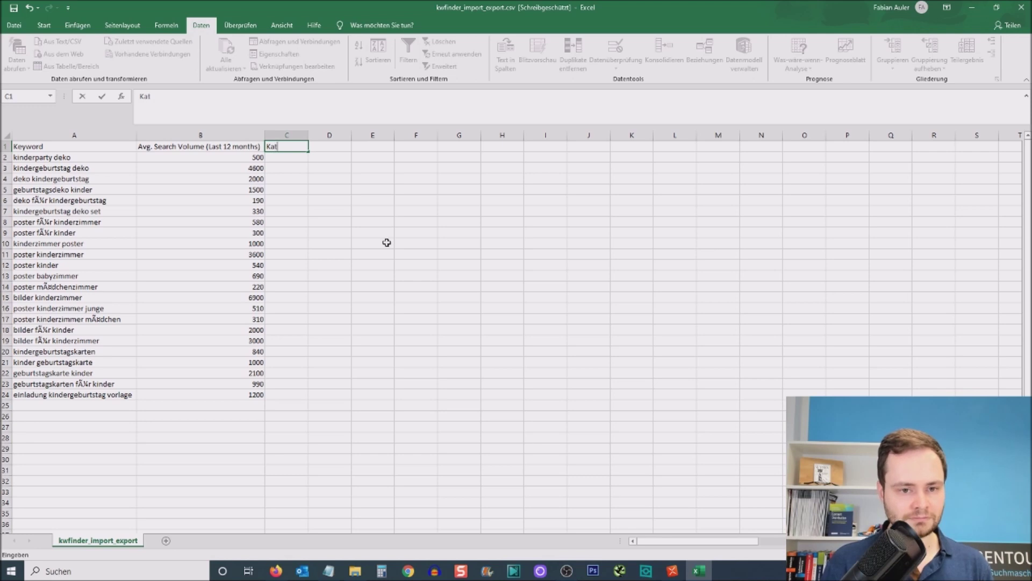
pyautogui.write('egorie')
pyautogui.press('Return')
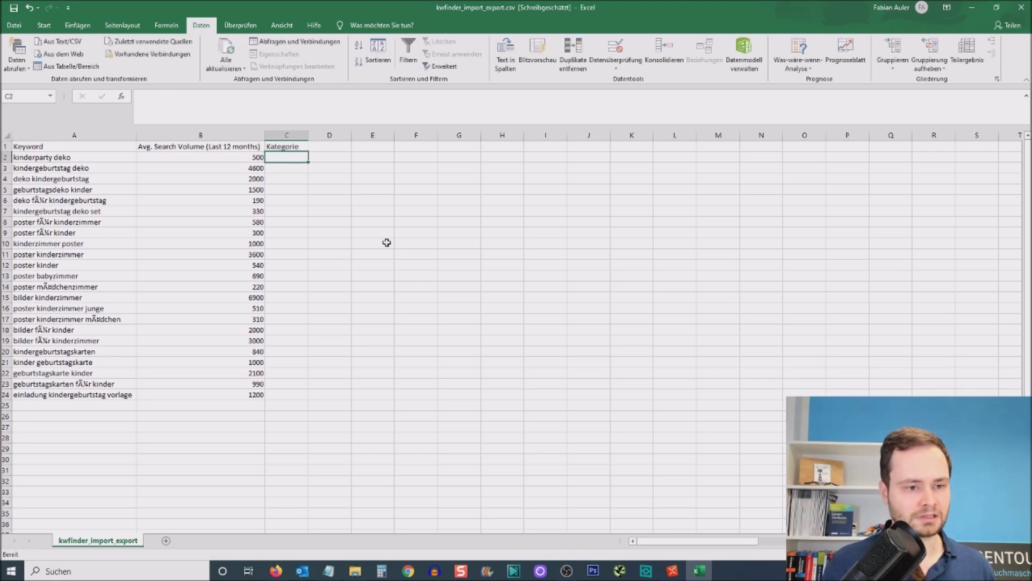
# Step: Assign the category "kindergeburtstag deko" to rows 2 through 7 by copying that keyword, and fit column C's width
pyautogui.click(98, 169)
pyautogui.hotkey('ctrl', 'c')
pyautogui.click(291, 156)
pyautogui.hotkey('ctrl', 'v')
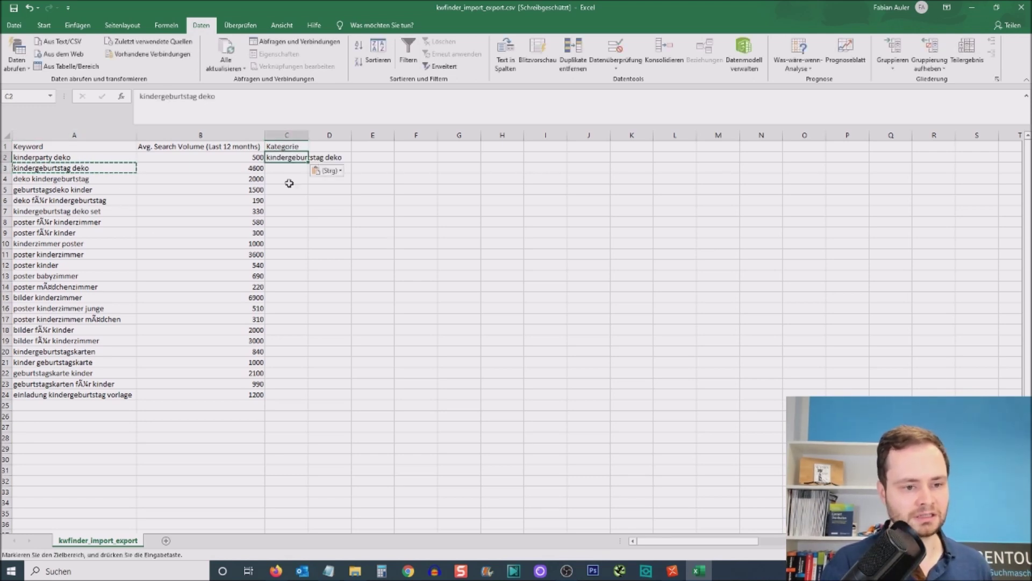
pyautogui.click(304, 179)
pyautogui.doubleClick(309, 135)
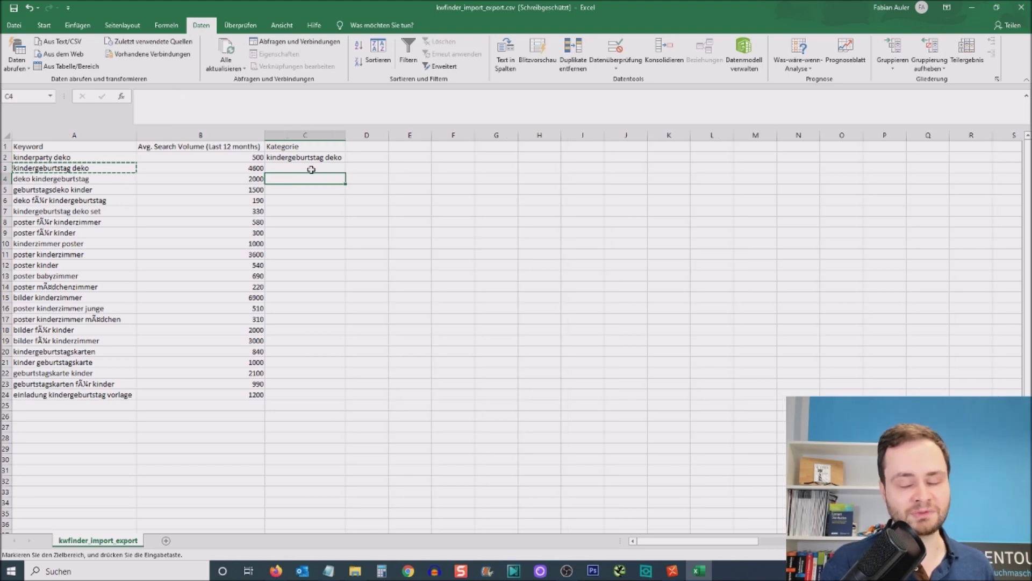
pyautogui.click(310, 156)
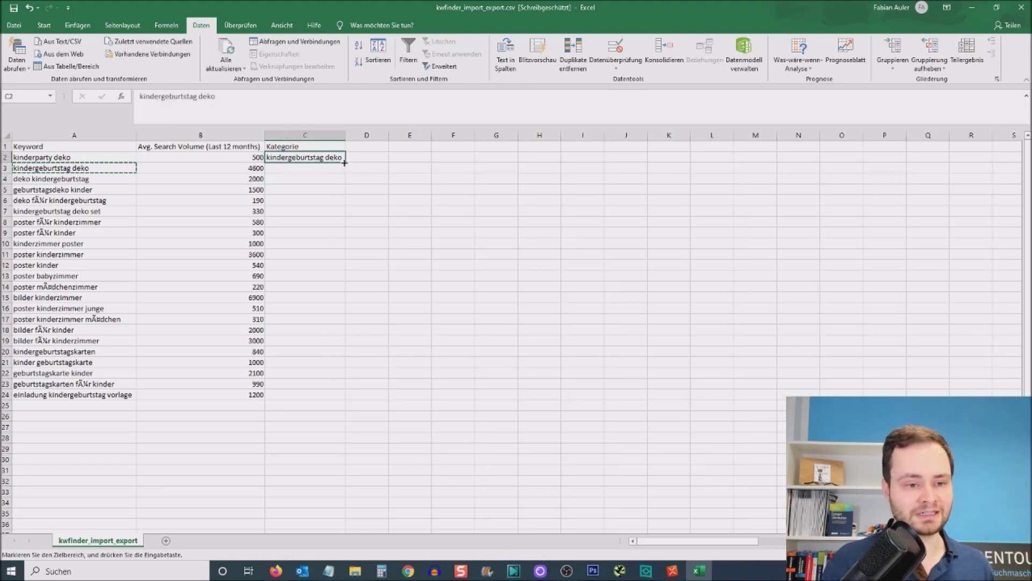
pyautogui.moveTo(346, 162); pyautogui.dragTo(344, 204)
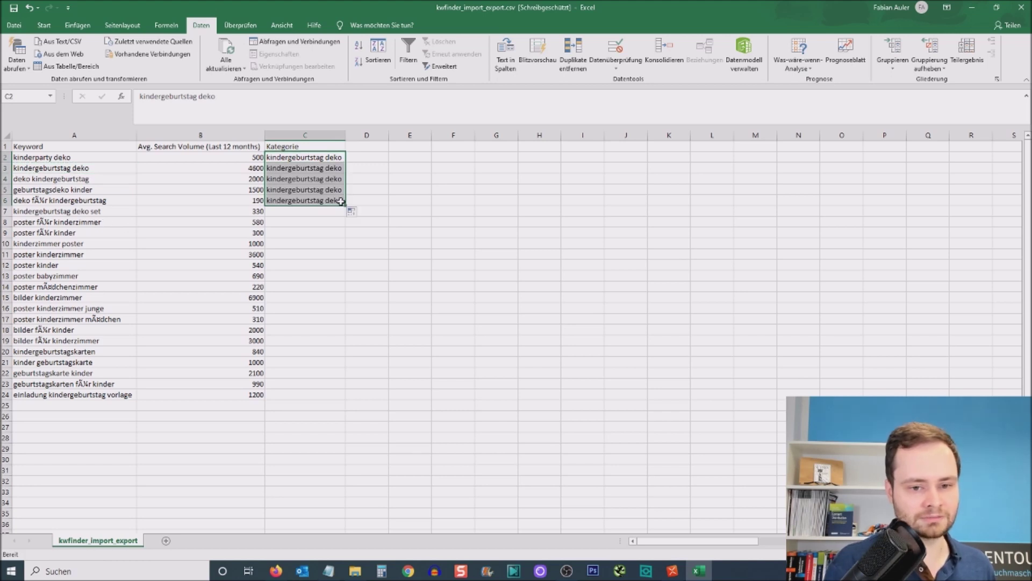
pyautogui.moveTo(345, 205); pyautogui.dragTo(346, 215)
# Step: Copy the poster keyword from A8 into the category column and fill it down from row 8 for the poster and picture keywords
pyautogui.click(92, 222)
pyautogui.hotkey('ctrl', 'c')
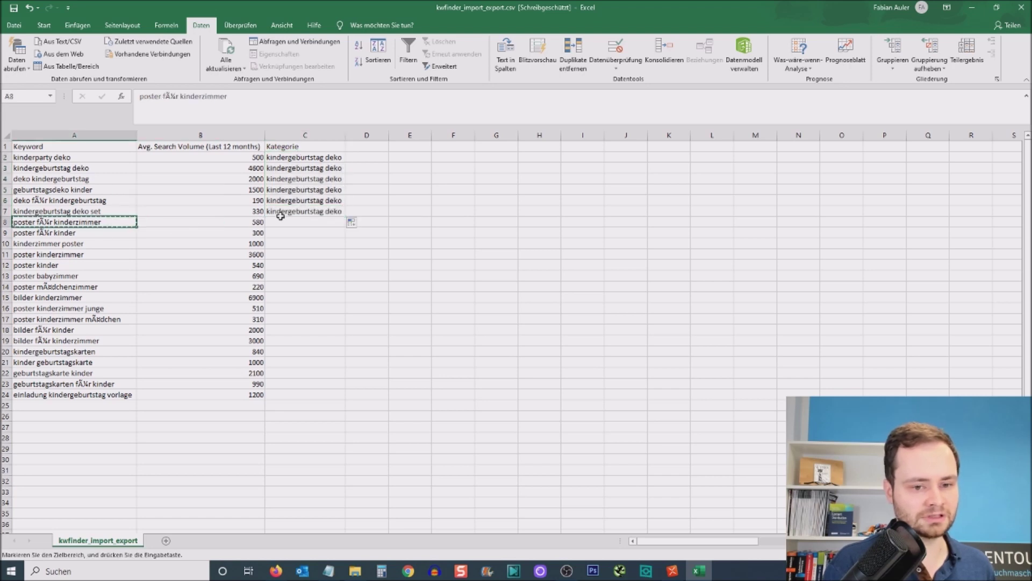
pyautogui.click(302, 222)
pyautogui.hotkey('ctrl', 'v')
pyautogui.moveTo(346, 227); pyautogui.dragTo(346, 404)
# Step: Assign the category "kindergeburtstagskarten" to the birthday card and invitation keywords in rows 20 to 24
pyautogui.click(53, 351)
pyautogui.hotkey('ctrl', 'c')
pyautogui.click(311, 353)
pyautogui.hotkey('ctrl', 'v')
pyautogui.click(410, 232)
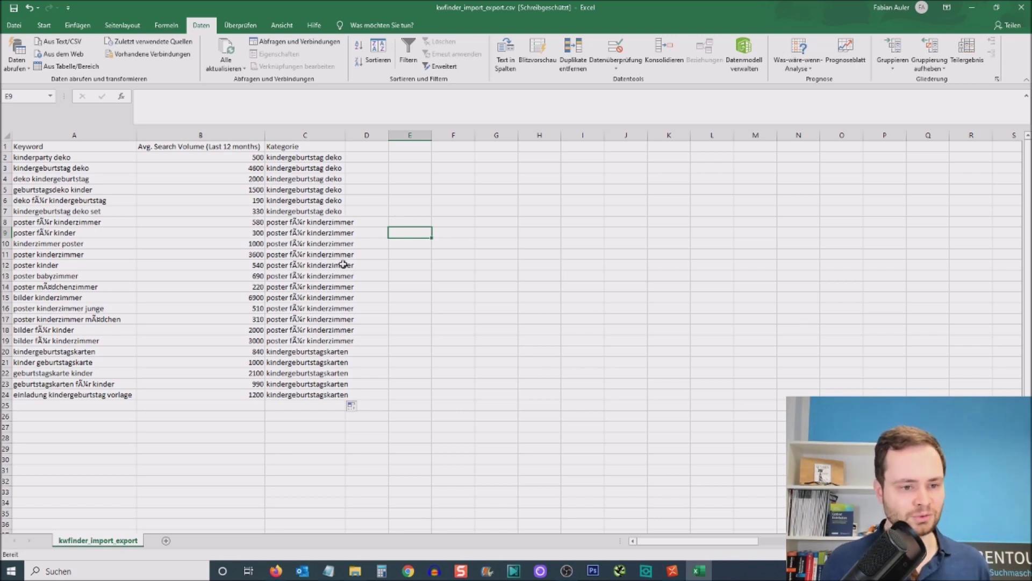
# Step: Clear the category of the keyword "kindergeburtstag deko set" in row 7
pyautogui.click(38, 211)
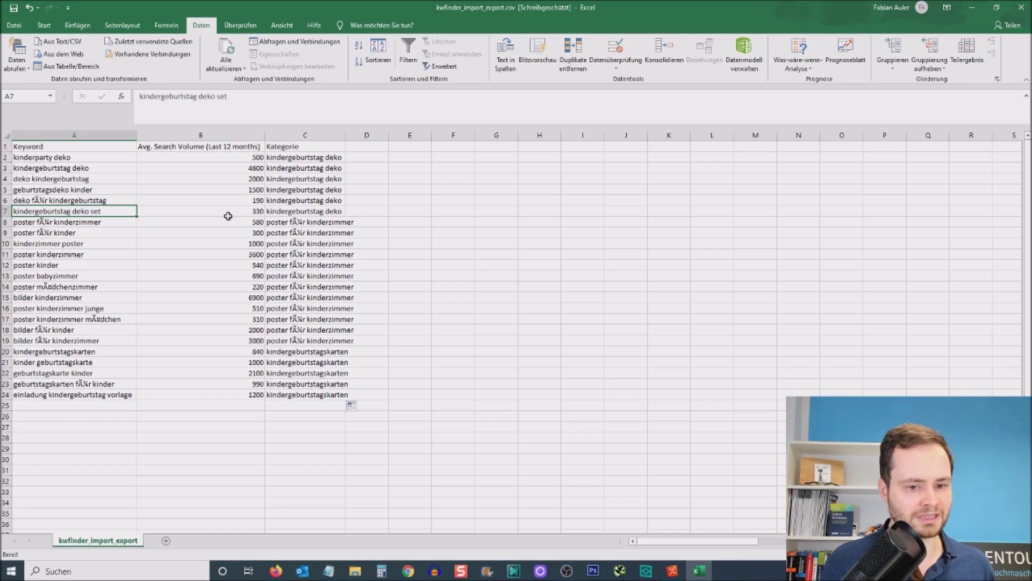
pyautogui.click(301, 212)
pyautogui.press('Delete')
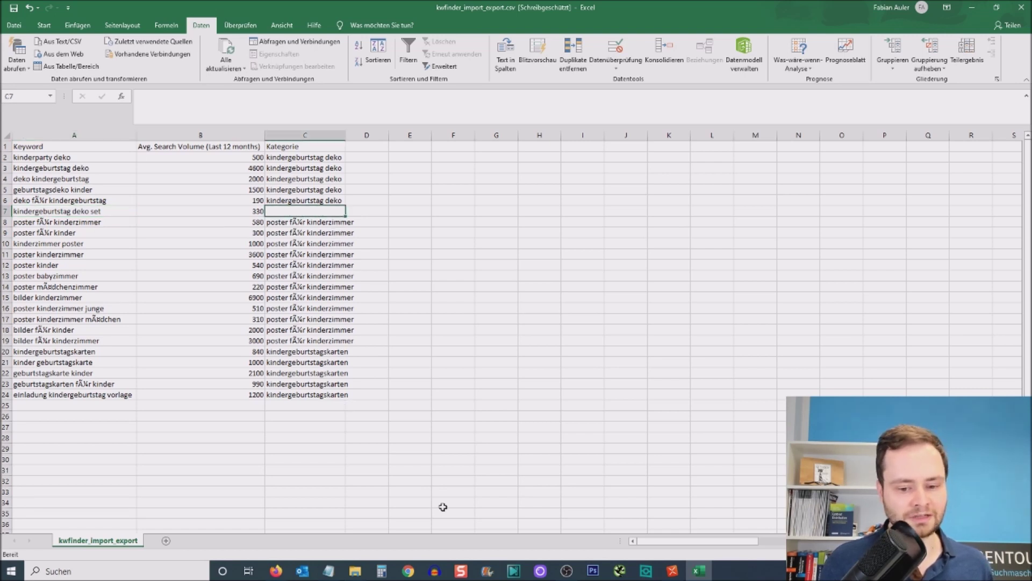
# Step: Switch to XMind, add a main topic to the Startseite node and name it with the copied keyword "kindergeburtstag deko set"
pyautogui.click(672, 570)
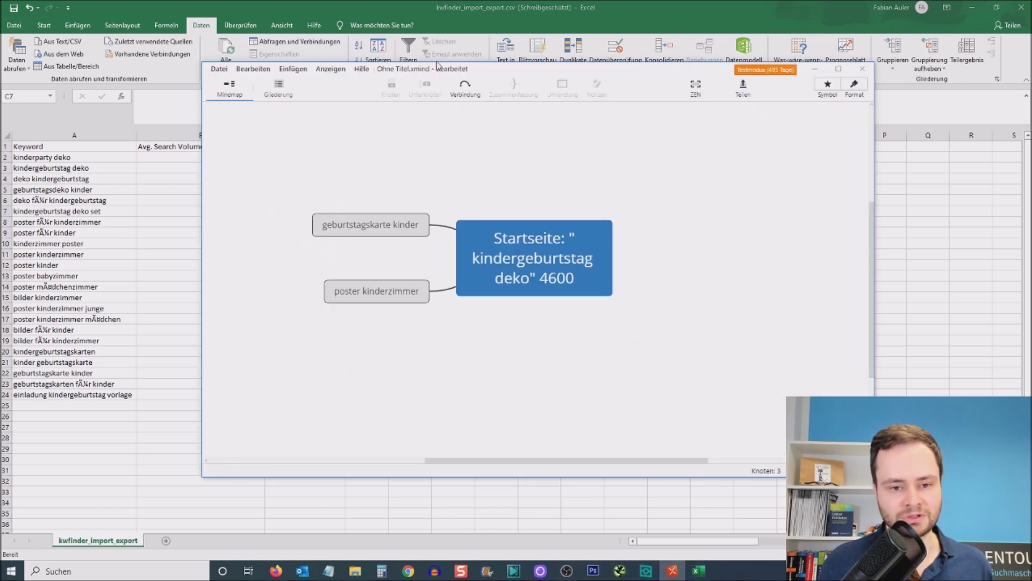
pyautogui.moveTo(436, 70); pyautogui.dragTo(618, 104)
pyautogui.click(671, 314)
pyautogui.click(602, 112)
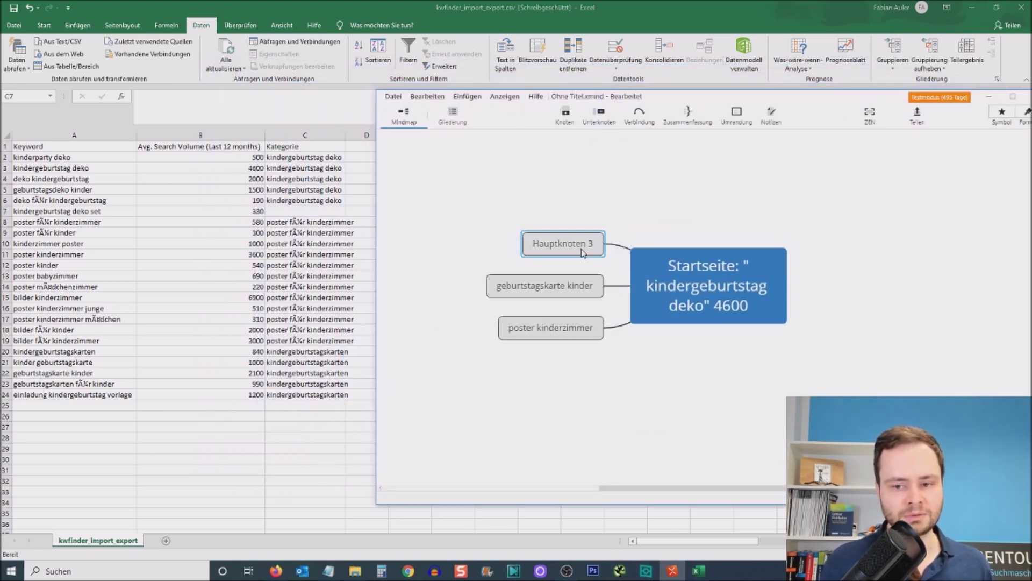
pyautogui.click(127, 211)
pyautogui.hotkey('ctrl', 'c')
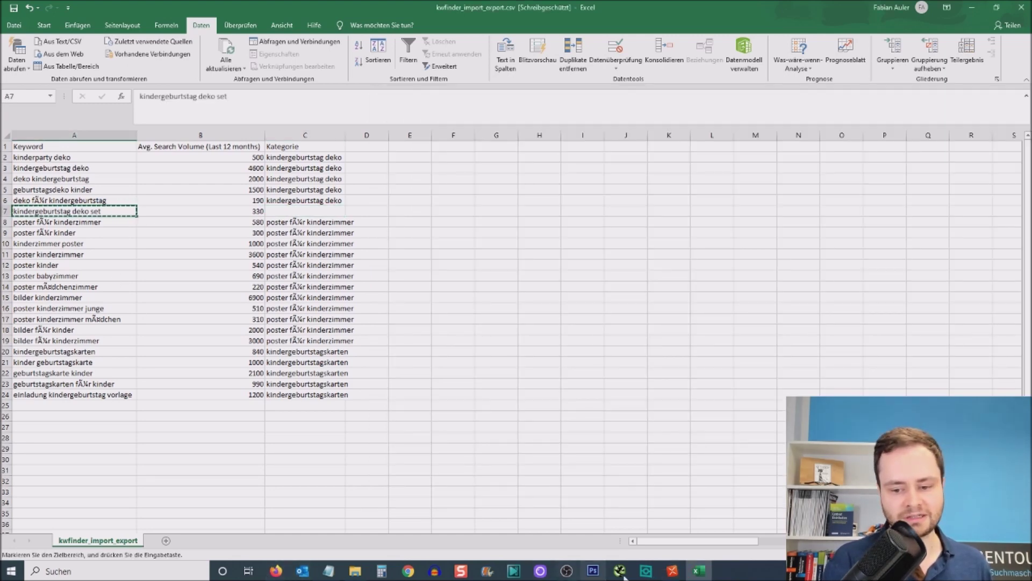
pyautogui.click(667, 576)
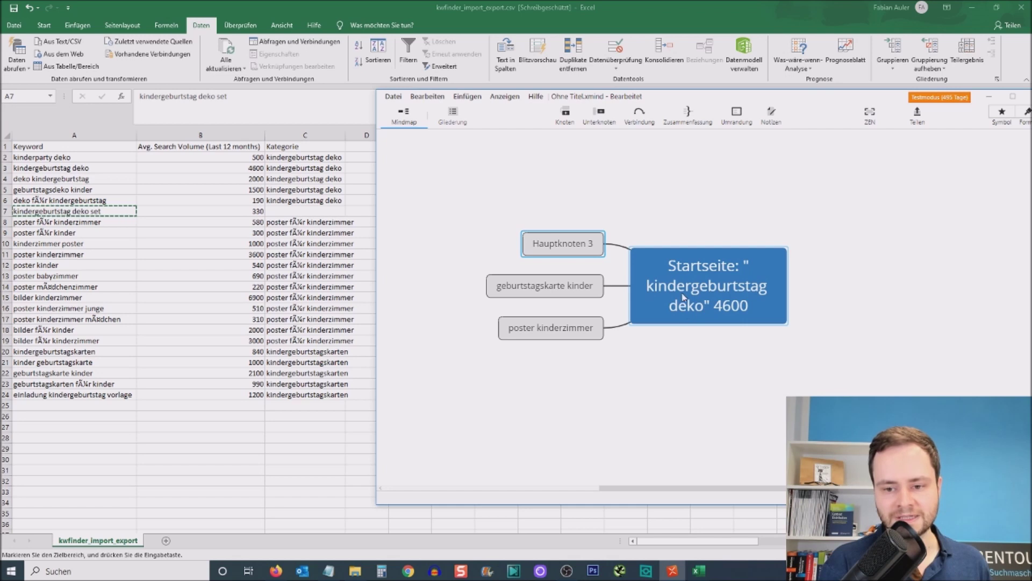
pyautogui.doubleClick(578, 249)
pyautogui.hotkey('ctrl', 'v')
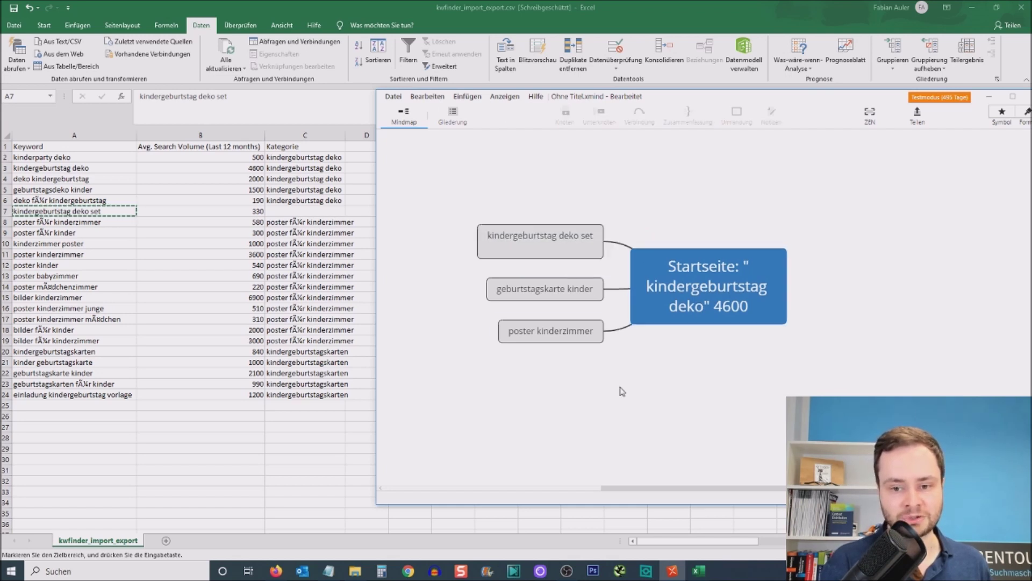
pyautogui.doubleClick(670, 287)
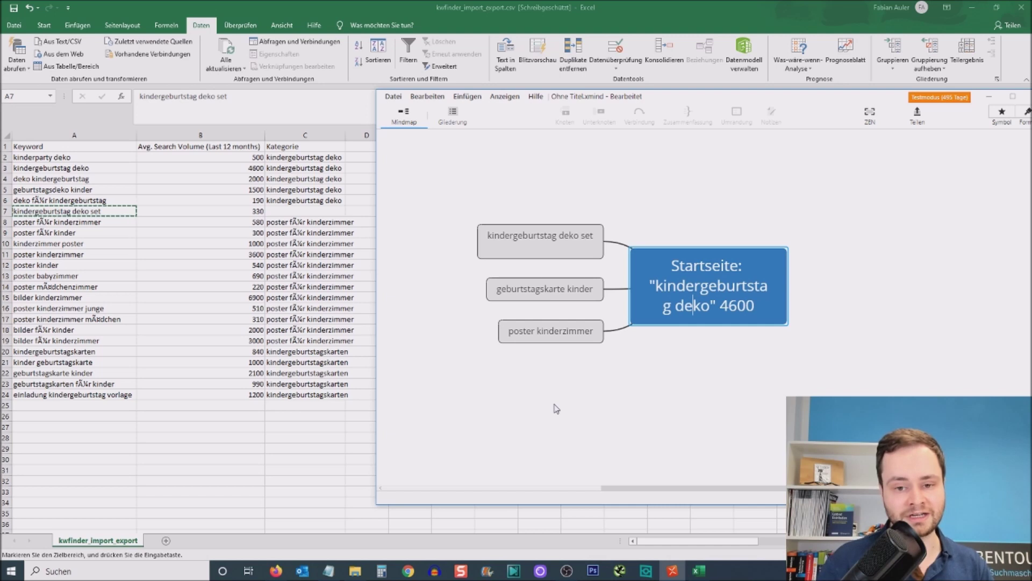
pyautogui.press('Return')
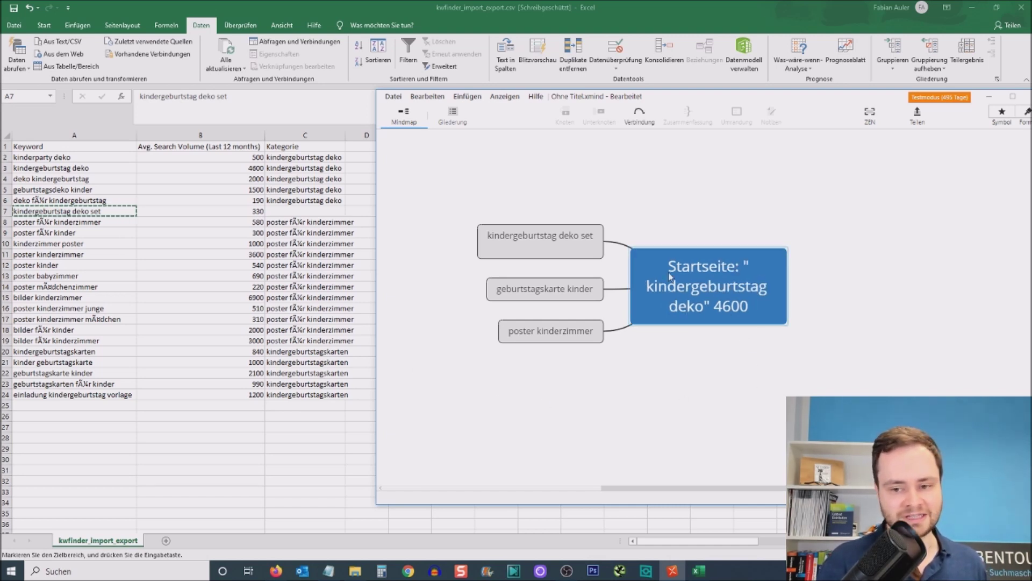
pyautogui.click(696, 288)
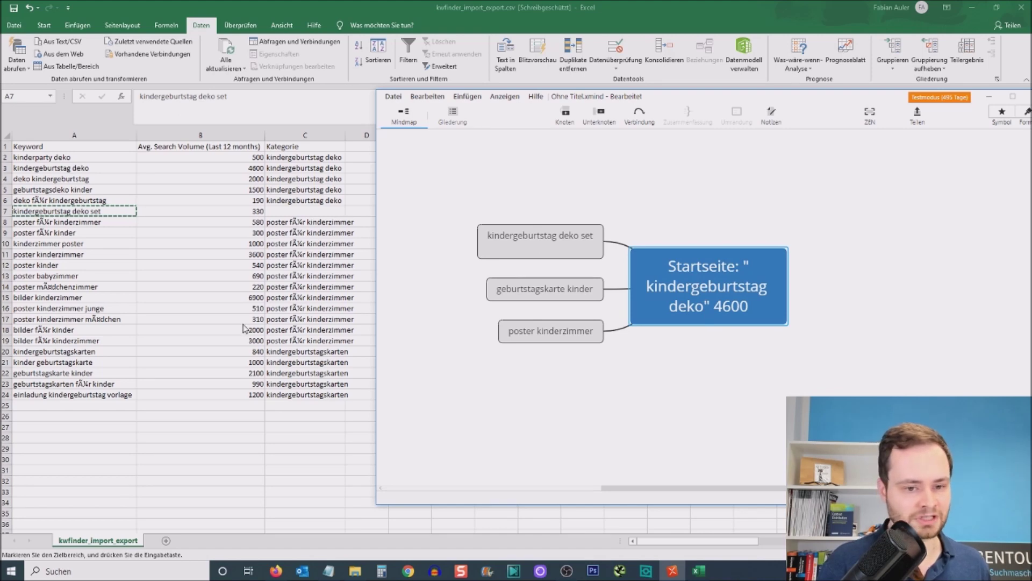
# Step: Switch back to Excel and enter "kindergeburtstag deko set" as the category in C7
pyautogui.hotkey('alt', 'Tab')
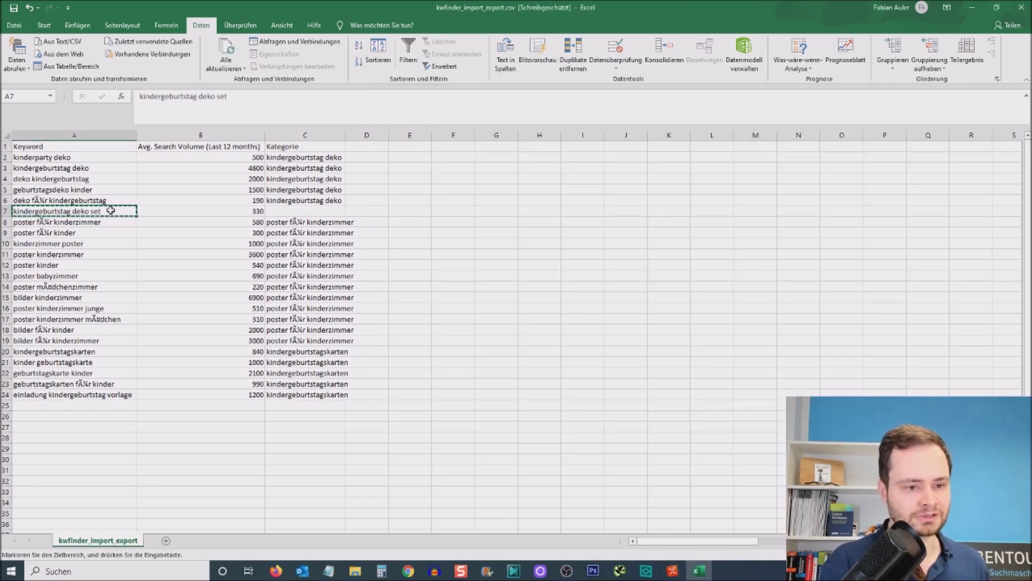
pyautogui.click(281, 213)
pyautogui.write('kindergeburtstag deko set')
# Step: Copy the keyword from A7, switch to KWFinder and search for "kindergeburtstag deko set" in Germany with any language
pyautogui.click(89, 210)
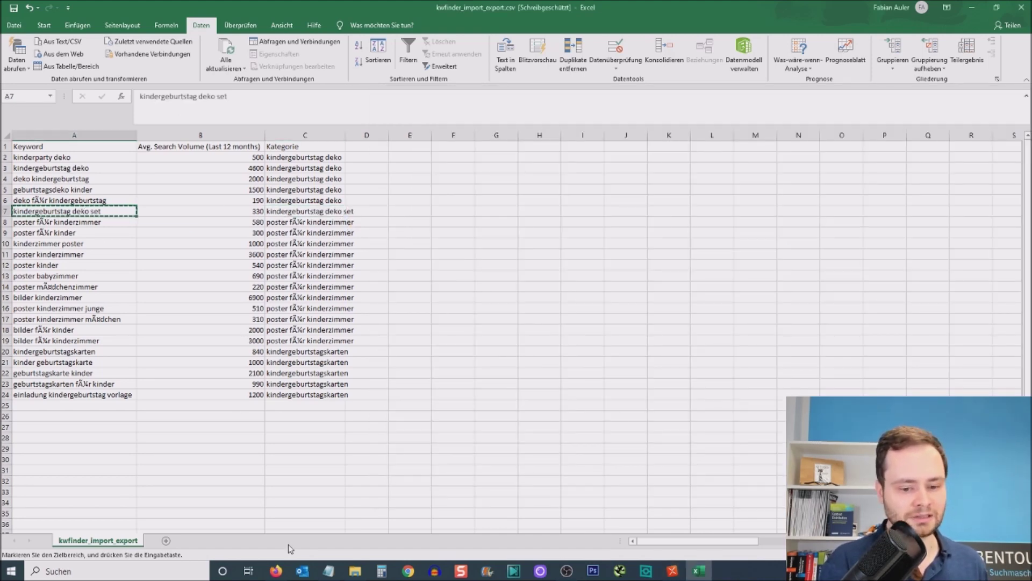
pyautogui.click(275, 571)
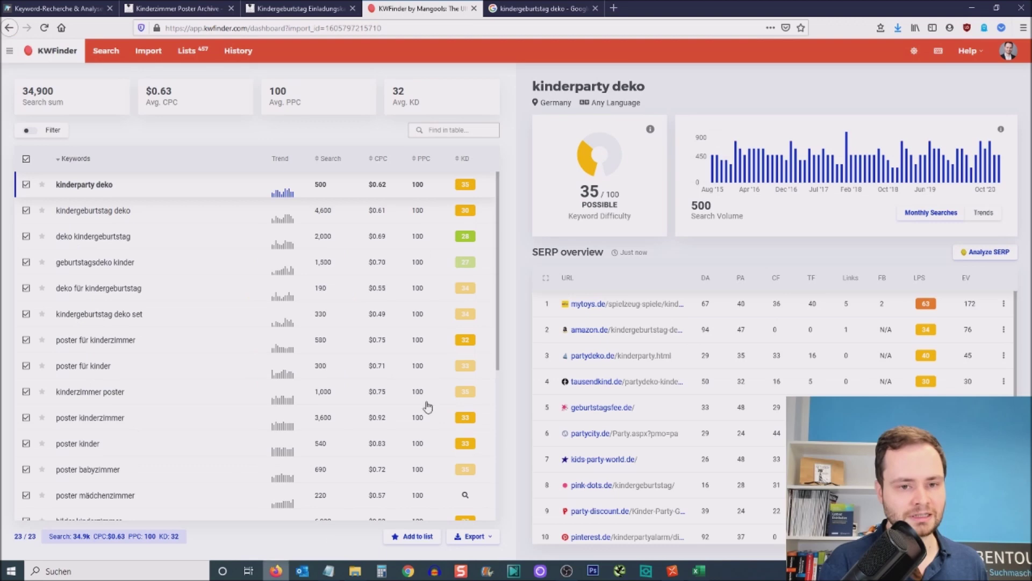
pyautogui.click(104, 53)
pyautogui.write('kindergeburtstag deko set')
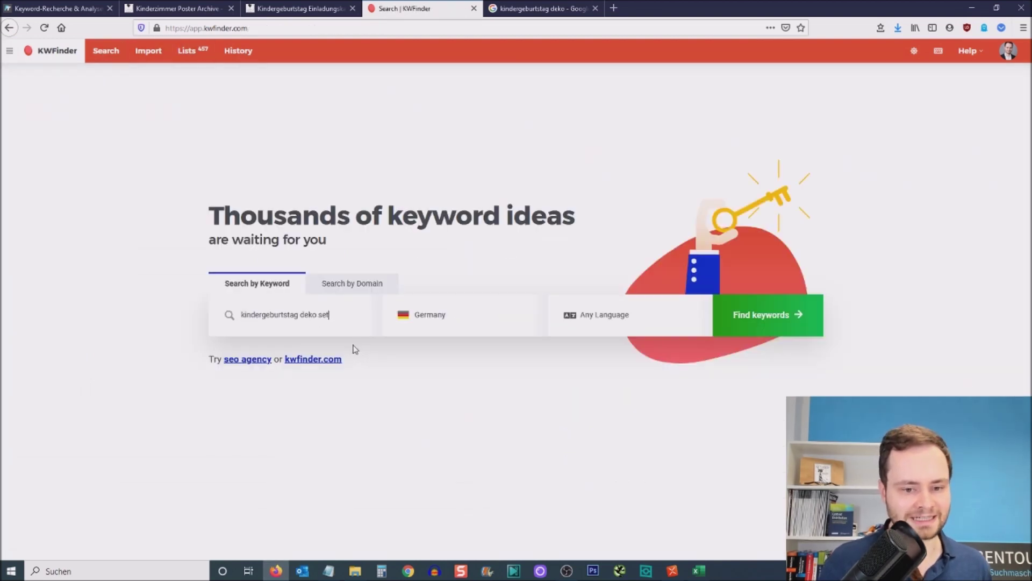
pyautogui.press('Return')
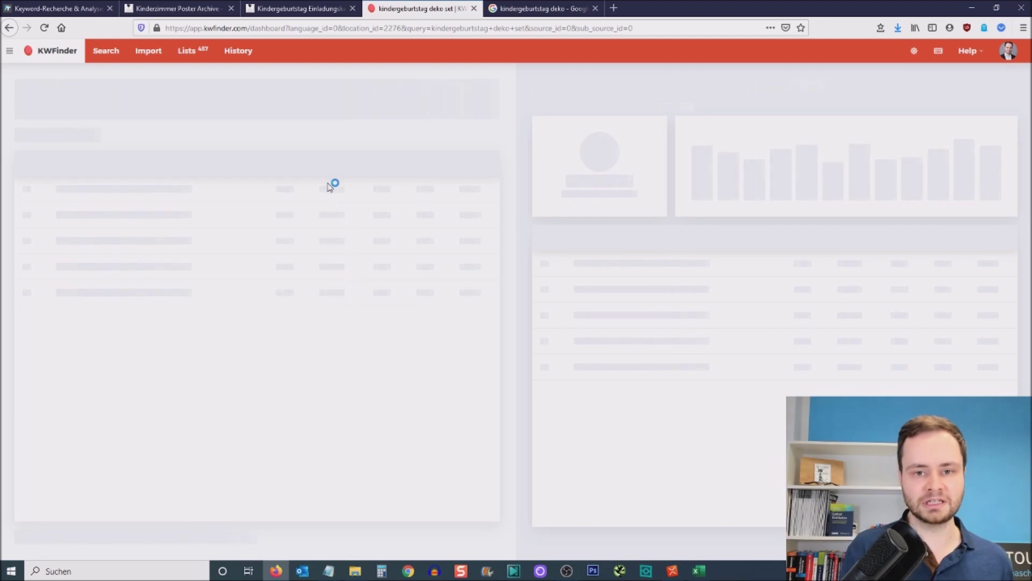
# Step: Search Google for "kindergeburtstag deko set", then for the suggestion "kindergeburtstag dekoration online kaufen", to compare the ranking pages
pyautogui.click(539, 9)
pyautogui.click(526, 29)
pyautogui.click(526, 34)
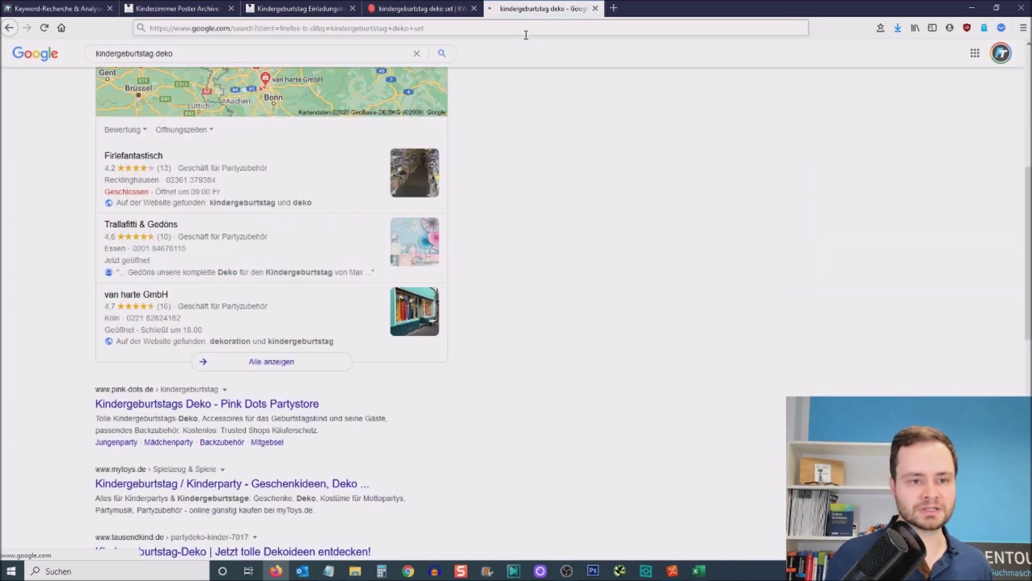
pyautogui.press('Return')
pyautogui.click(223, 53)
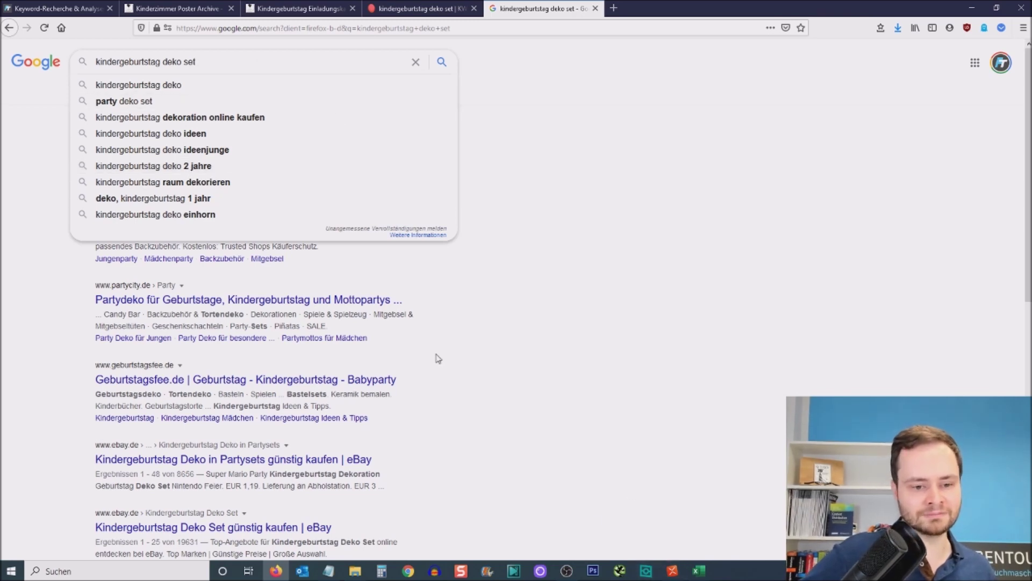
pyautogui.scroll(-8, 484, 341)
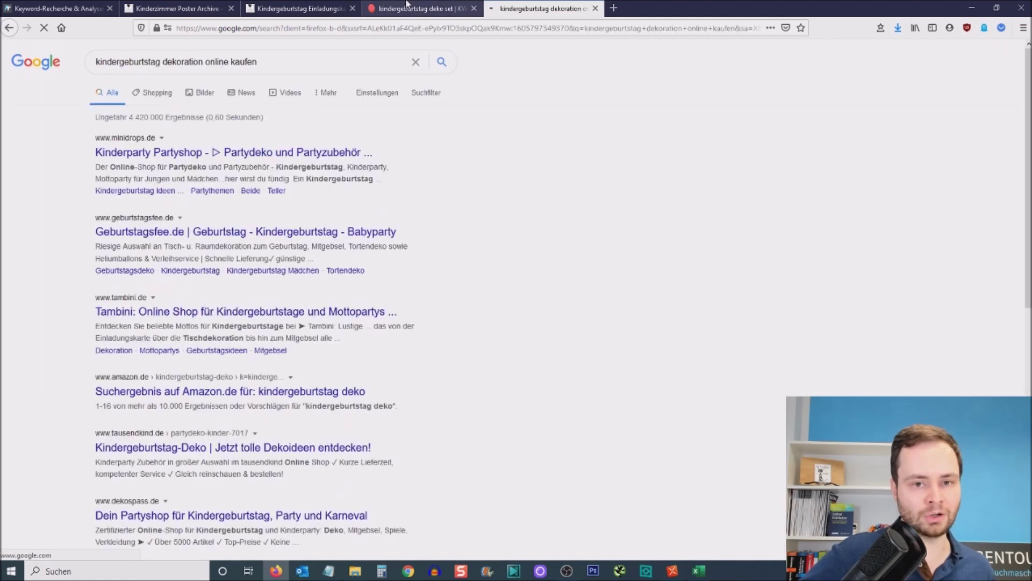
# Step: Return to KWFinder, bring the Excel table in front as a smaller window and check the keyword and category in row 7
pyautogui.hotkey('ctrl', 'shift', 'Tab')
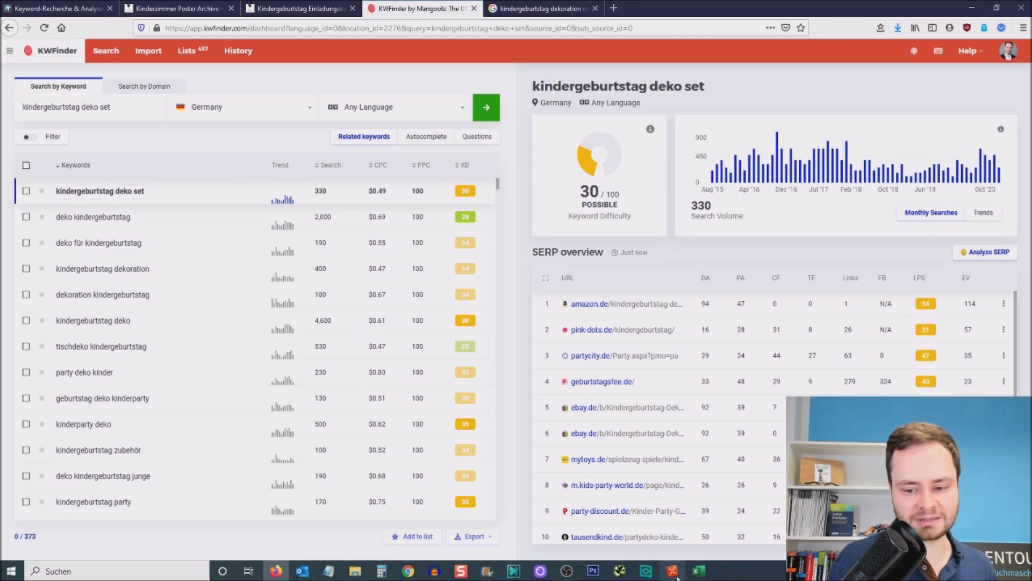
pyautogui.click(699, 571)
pyautogui.moveTo(516, 7); pyautogui.dragTo(546, 49)
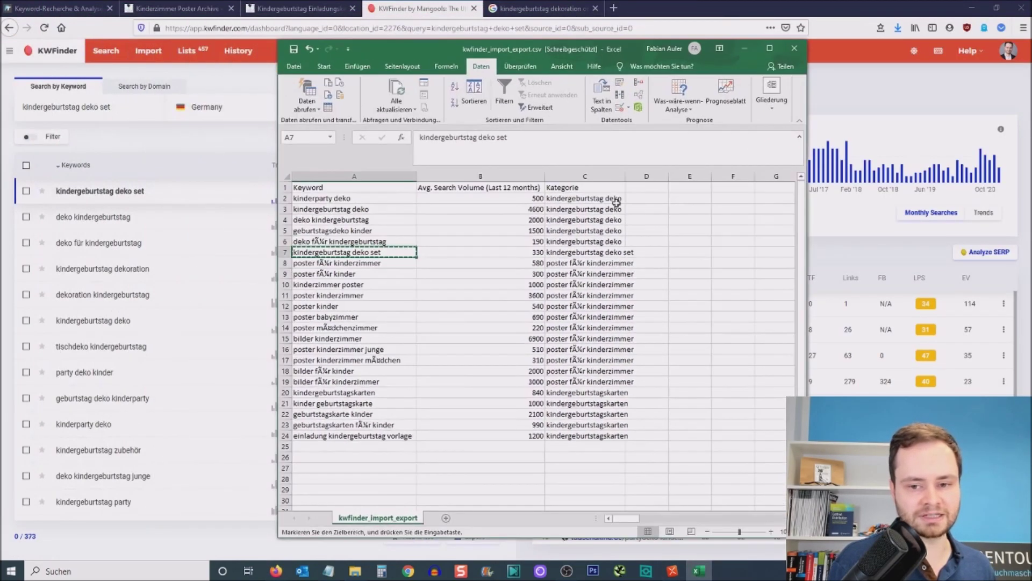
pyautogui.click(587, 252)
pyautogui.click(318, 251)
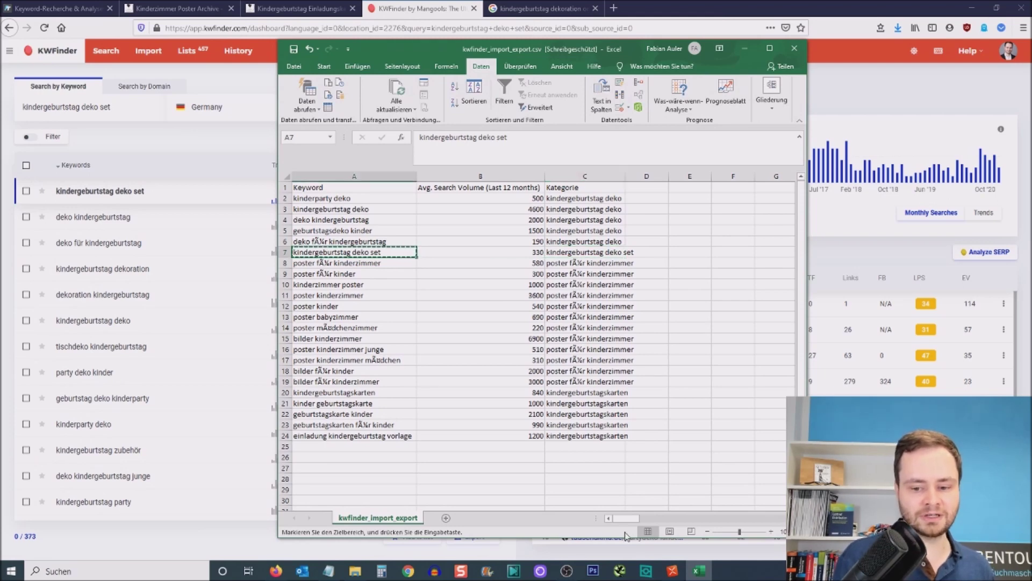
# Step: Check the XMind map, then return to the browser and look through the Google results for "kindergeburtstag dekoration online kaufen"
pyautogui.click(672, 571)
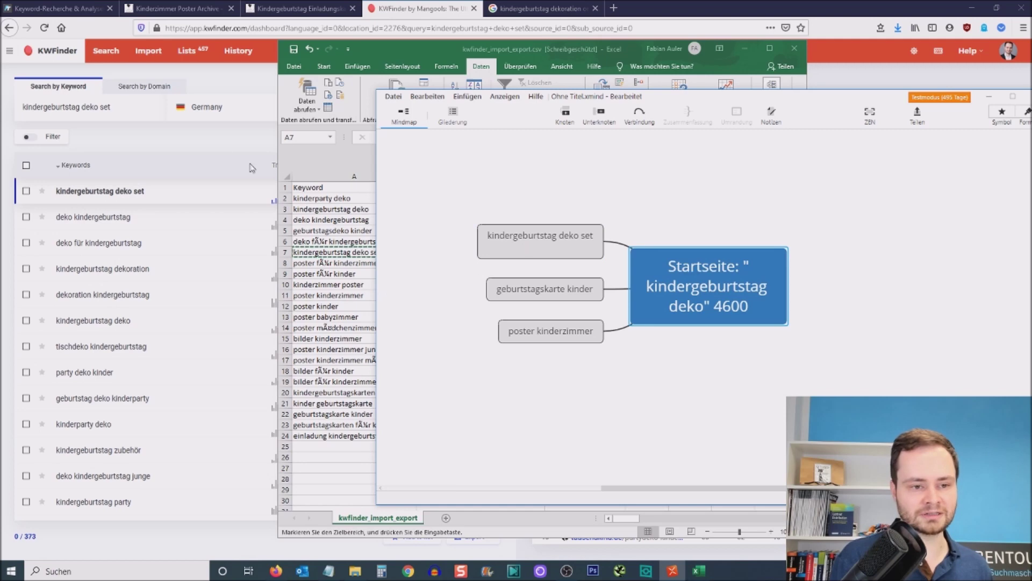
pyautogui.click(222, 141)
pyautogui.click(314, 7)
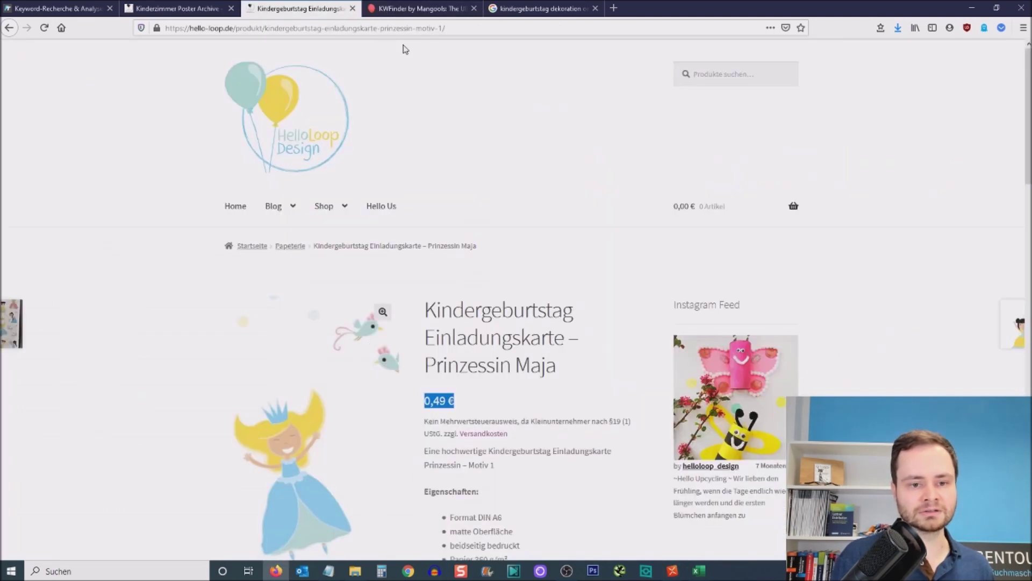
pyautogui.click(418, 8)
pyautogui.click(510, 6)
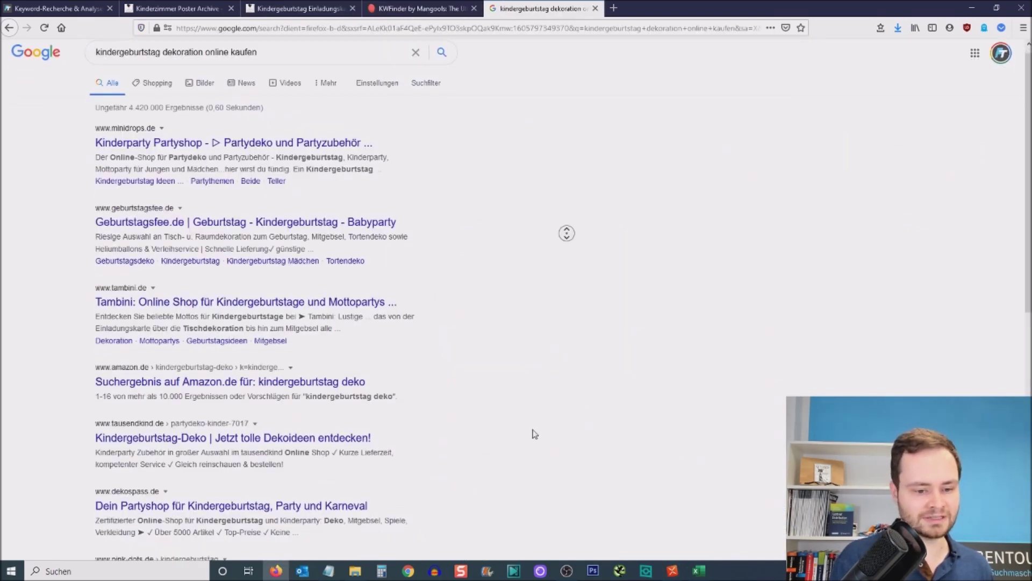
pyautogui.scroll(-8, 564, 233)
pyautogui.scroll(15, 151, 423)
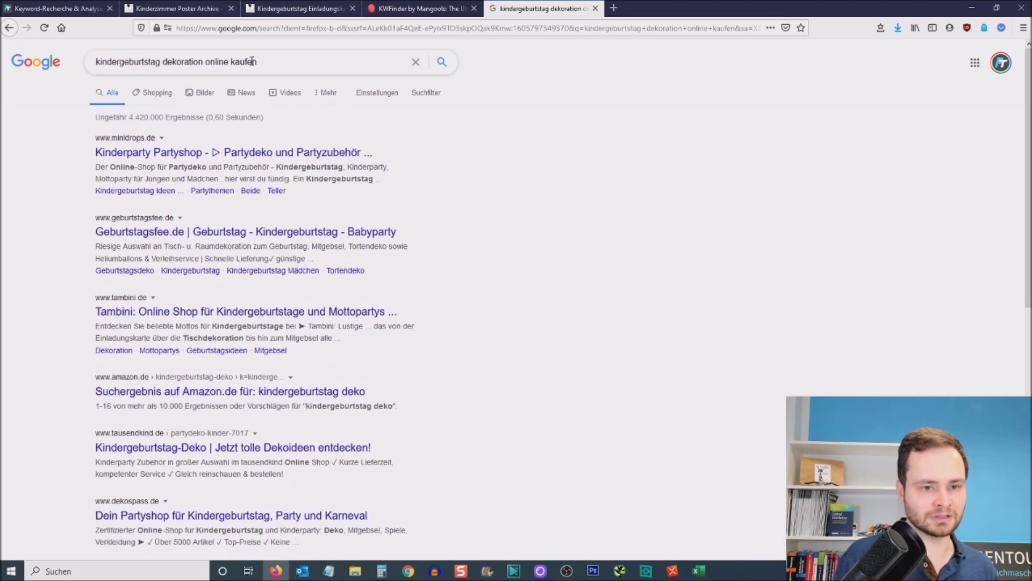
# Step: Copy the Google query "kindergeburtstag dekoration online kaufen" and search for it in KWFinder for Germany with any language
pyautogui.tripleClick(253, 54)
pyautogui.hotkey('ctrl', 'c')
pyautogui.click(393, 8)
pyautogui.tripleClick(129, 110)
pyautogui.hotkey('ctrl', 'v')
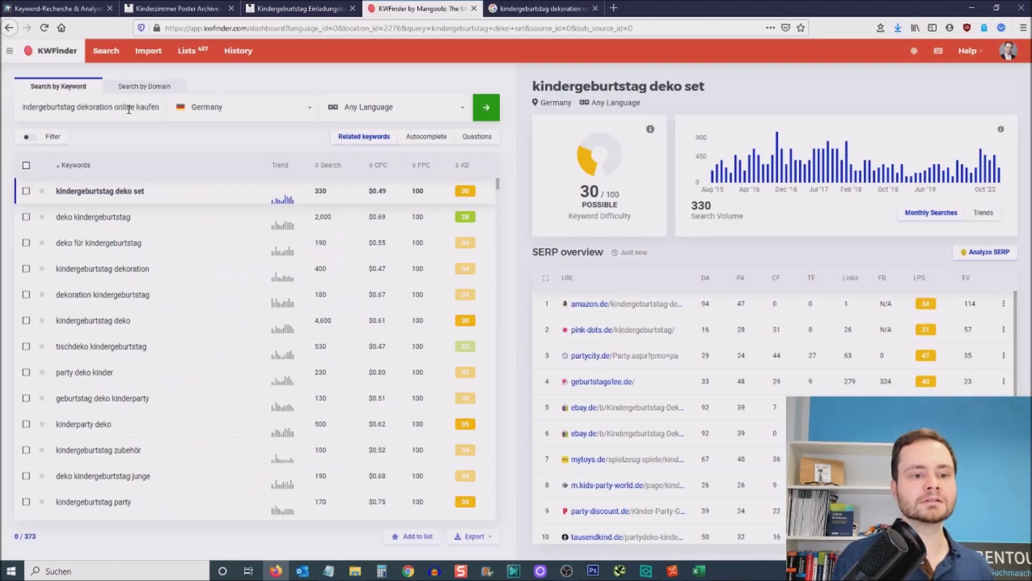
pyautogui.press('Return')
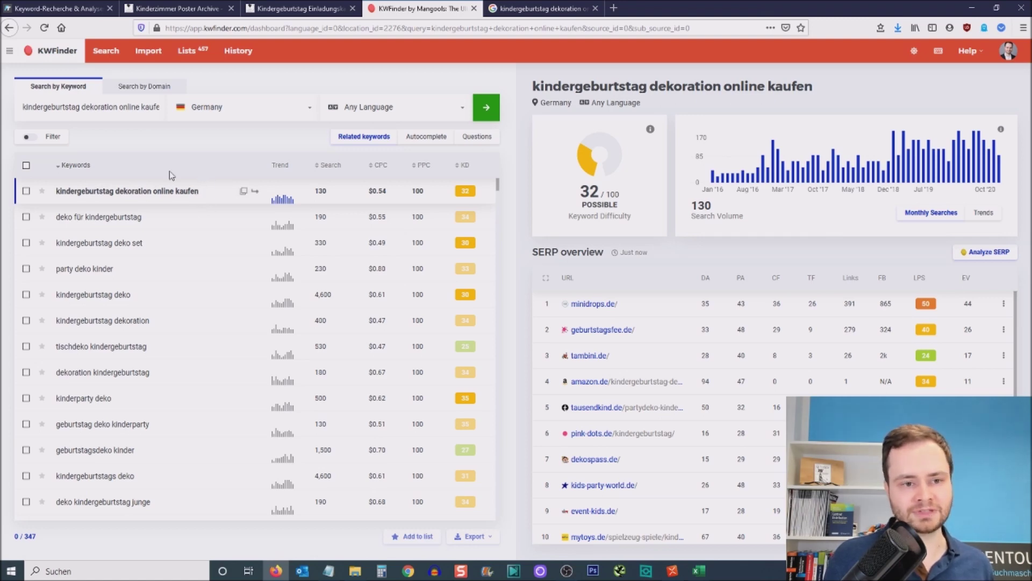
# Step: Search KWFinder for "kindergeburtstag dekoration kaufen" for comparison, then search for "kindergeburtstag dekoration online kaufen" again
pyautogui.doubleClick(129, 107)
pyautogui.press('BackSpace')
pyautogui.press('Return')
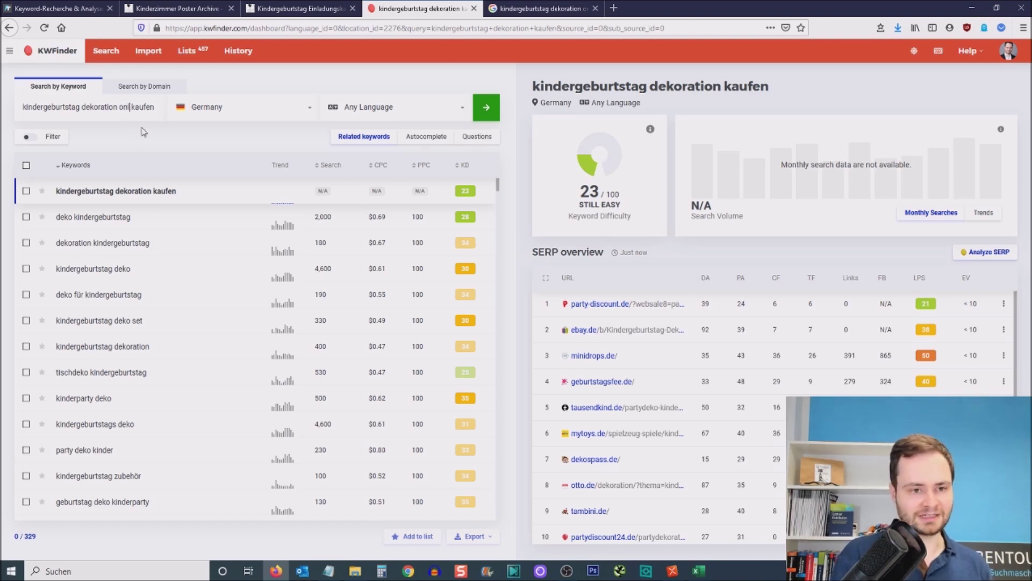
pyautogui.press('Return')
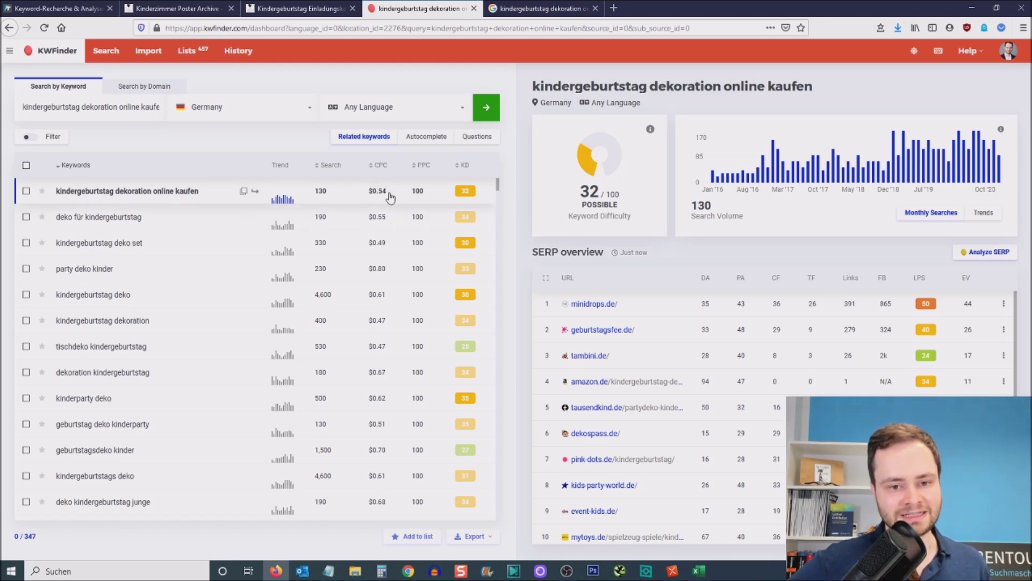
# Step: Examine the CPC of "kindergeburtstag dekoration online kaufen" and copy that keyword from the results list
pyautogui.moveTo(390, 194); pyautogui.dragTo(370, 200)
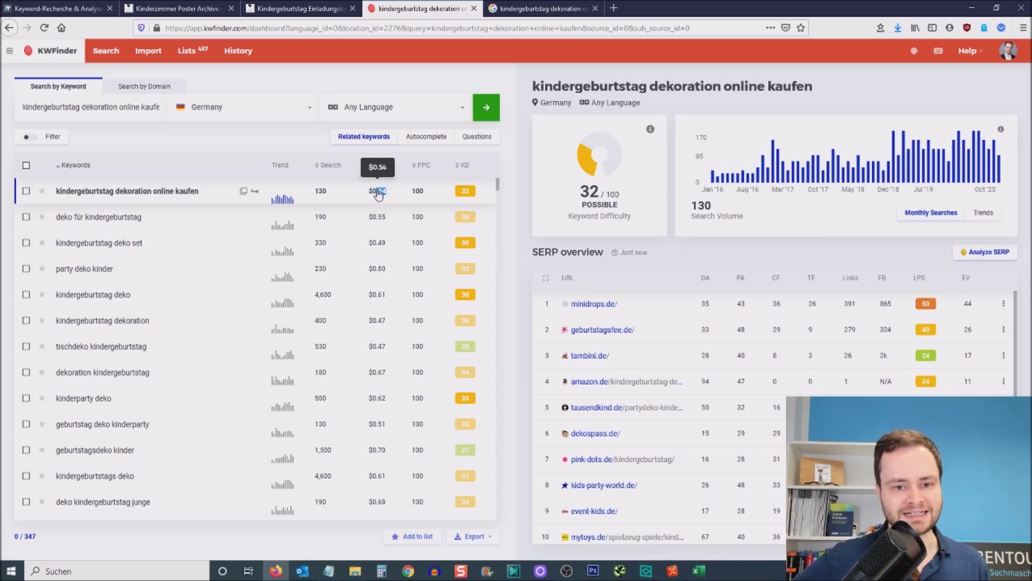
pyautogui.click(195, 145)
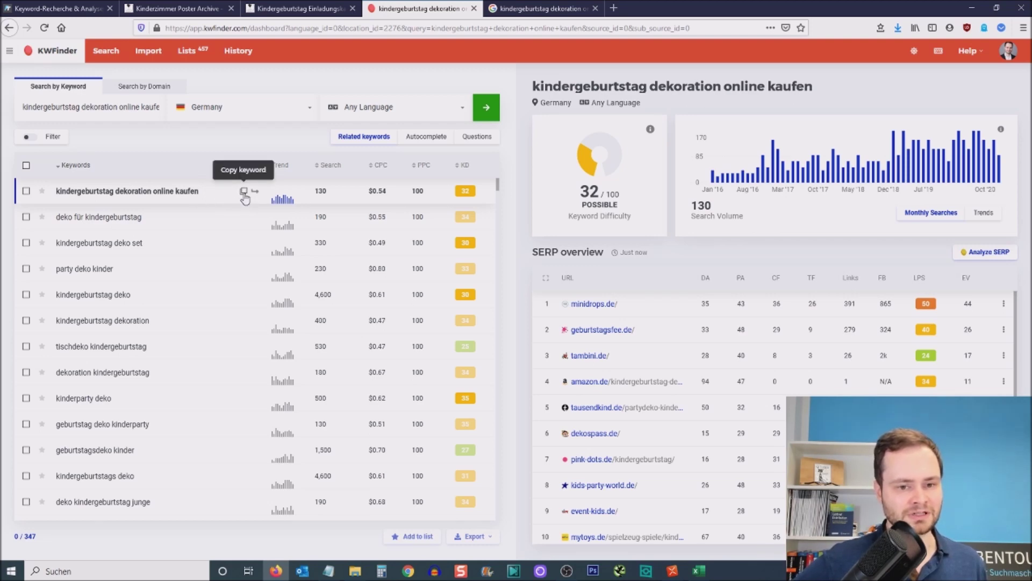
pyautogui.moveTo(393, 192); pyautogui.dragTo(367, 192)
pyautogui.click(237, 150)
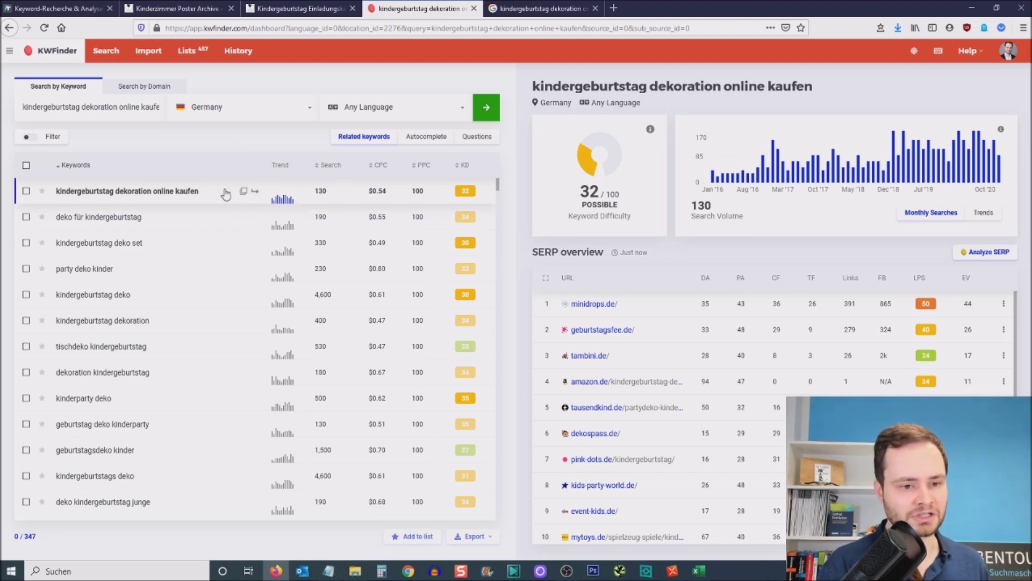
pyautogui.moveTo(213, 197); pyautogui.dragTo(59, 200)
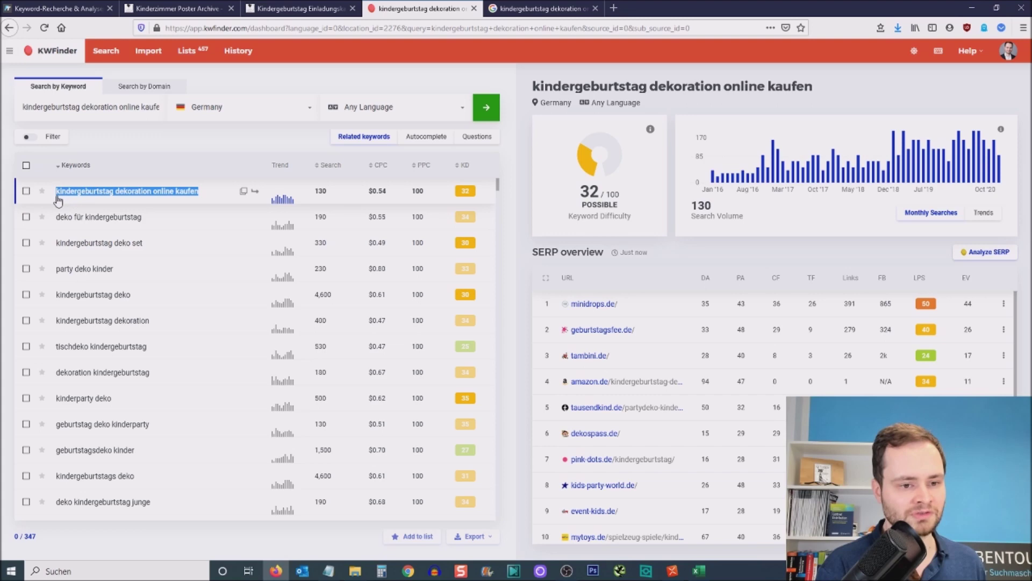
pyautogui.click(244, 191)
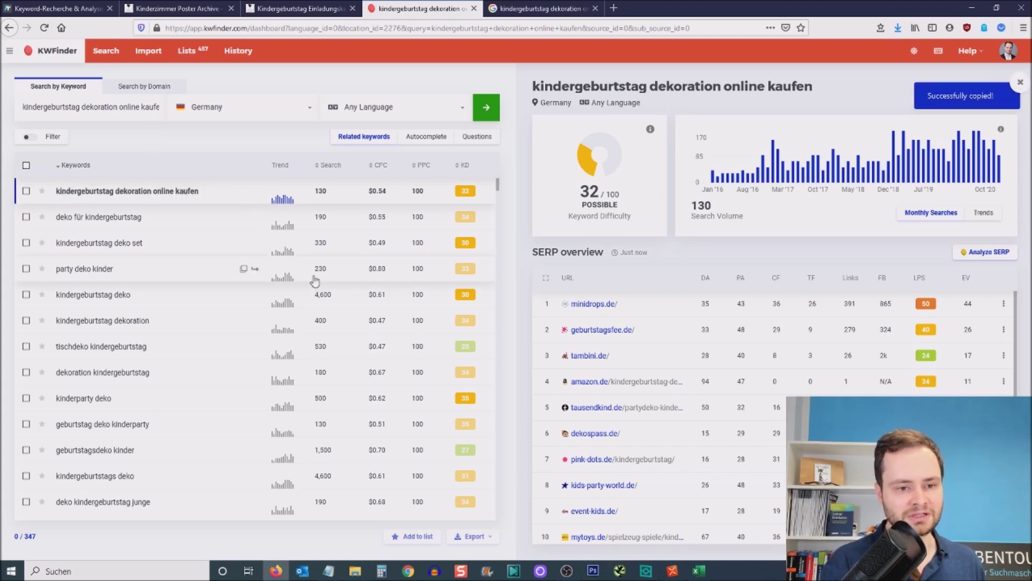
# Step: Copy the "kindergeburtstag deko set" topic text from XMind and search Google for it in a new browser tab
pyautogui.click(672, 571)
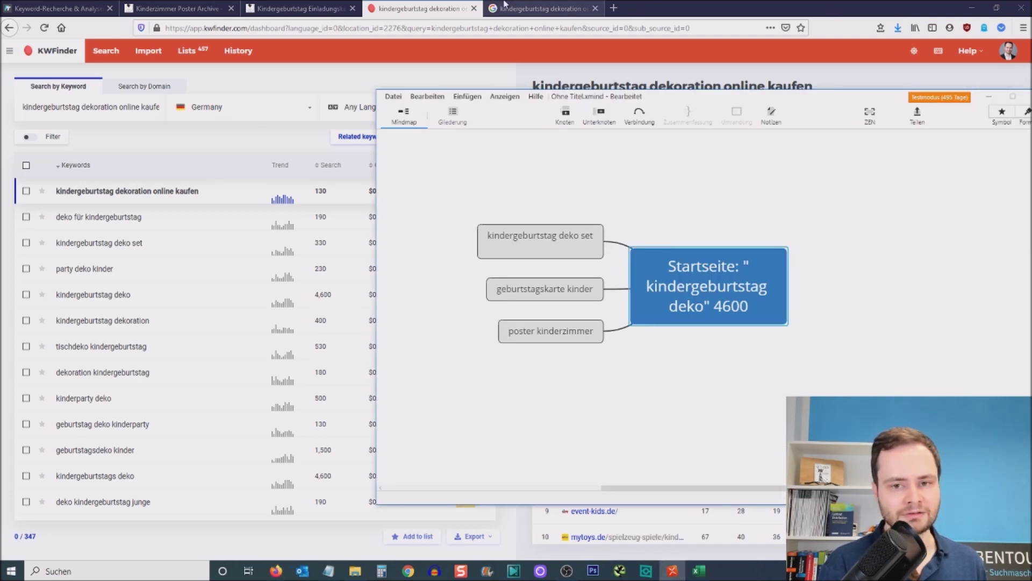
pyautogui.click(504, 5)
pyautogui.click(528, 270)
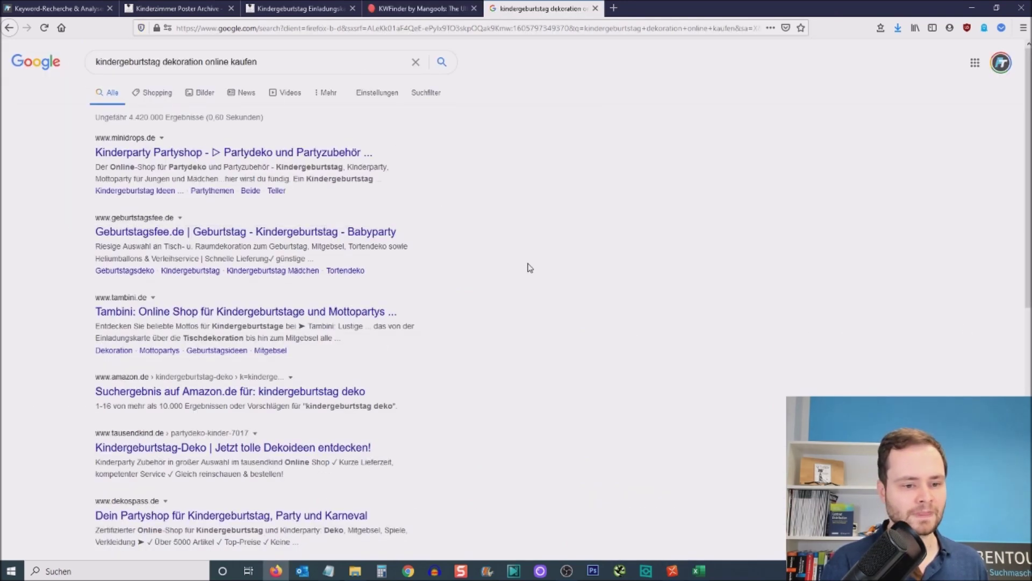
pyautogui.click(672, 571)
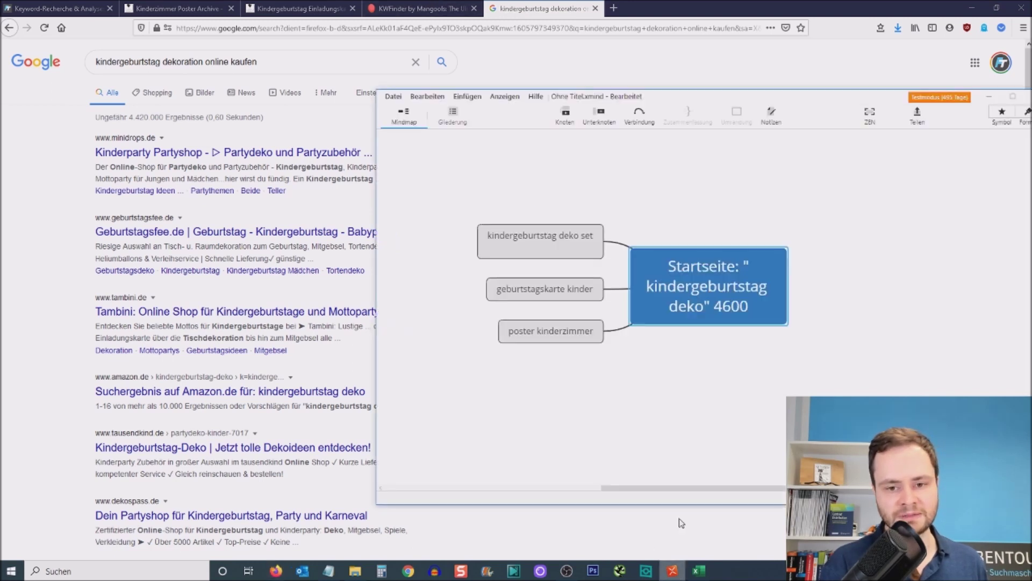
pyautogui.click(543, 235)
pyautogui.click(555, 251)
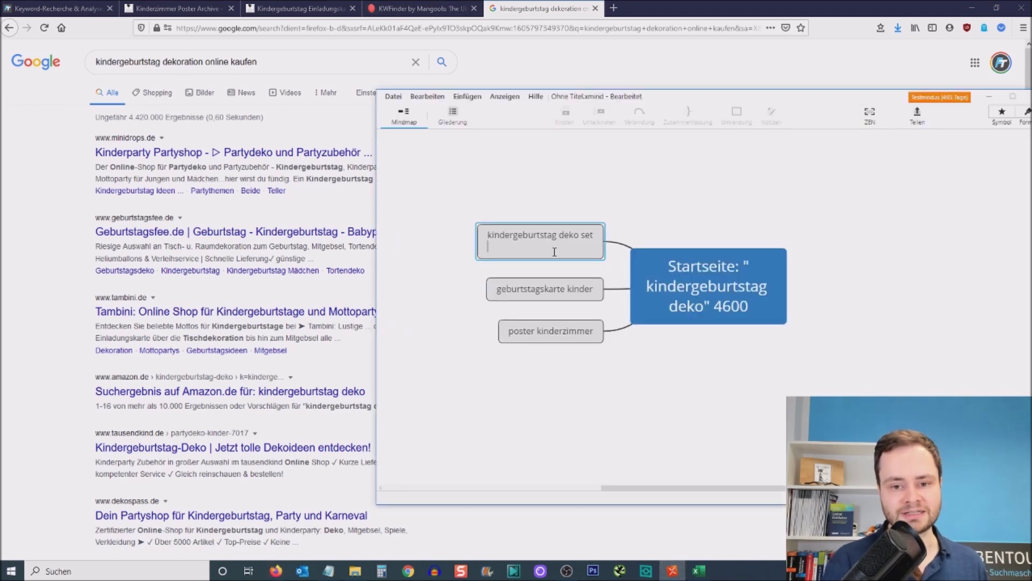
pyautogui.tripleClick(499, 236)
pyautogui.hotkey('ctrl', 'c')
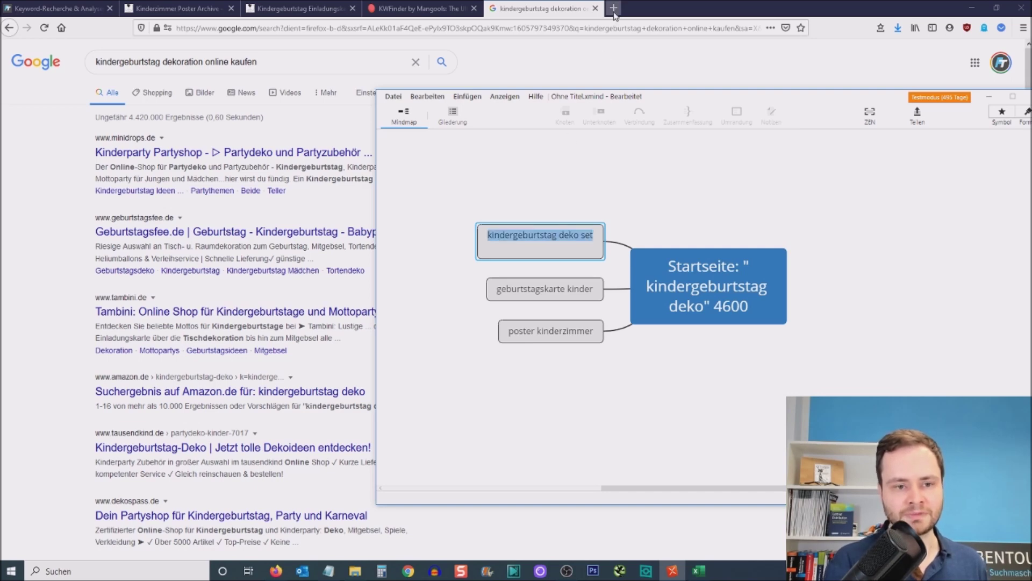
pyautogui.click(613, 8)
pyautogui.hotkey('ctrl', 'v')
pyautogui.press('Return')
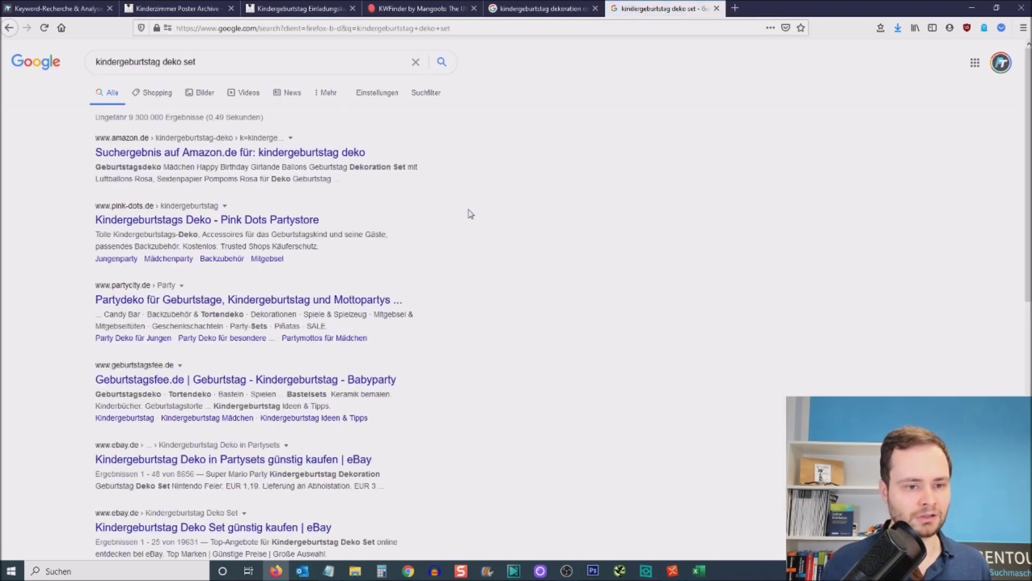
# Step: Compare the Google results for "kindergeburtstag dekoration online kaufen" with those for "kindergeburtstag deko set"
pyautogui.click(513, 11)
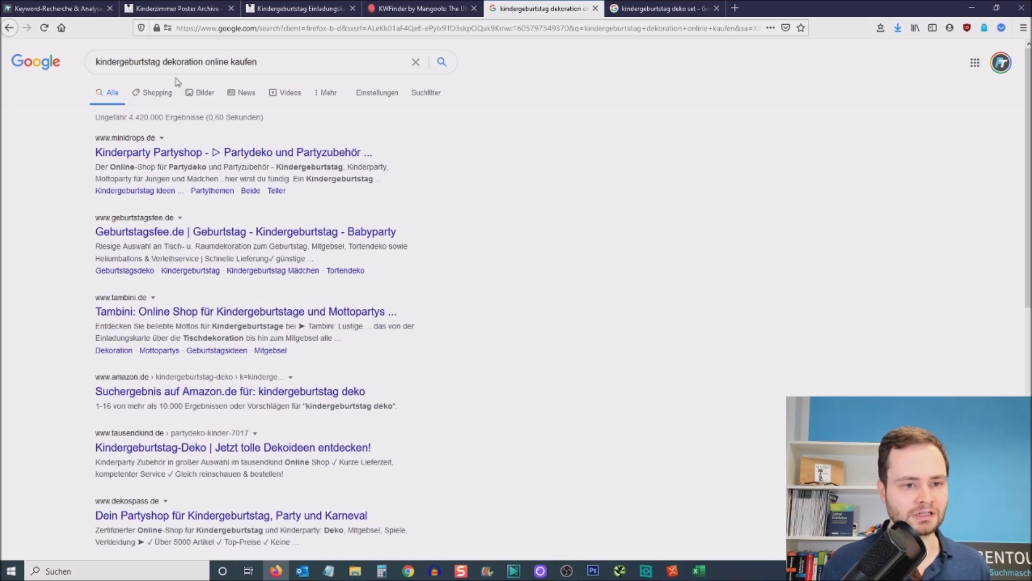
pyautogui.click(612, 7)
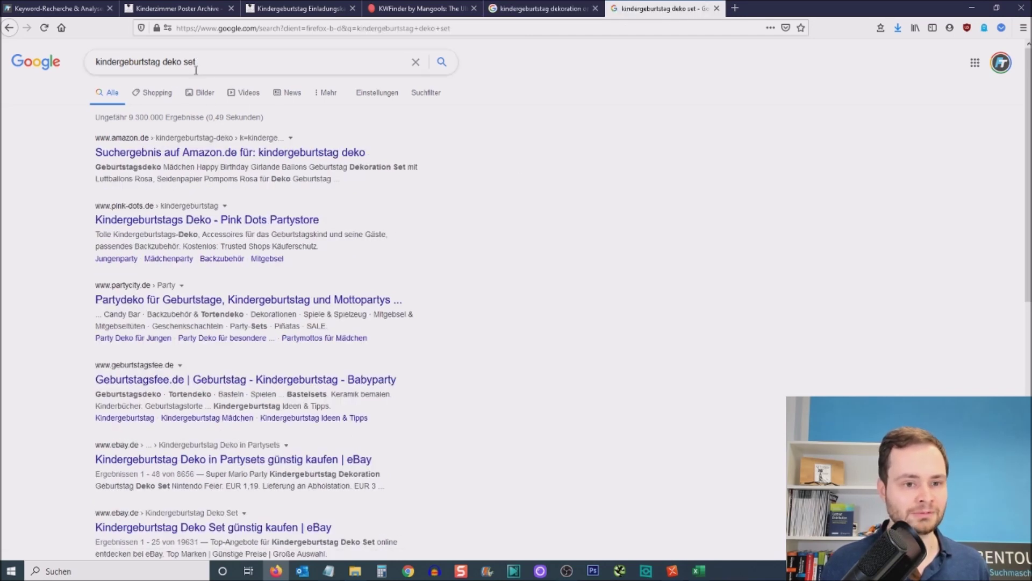
pyautogui.click(568, 9)
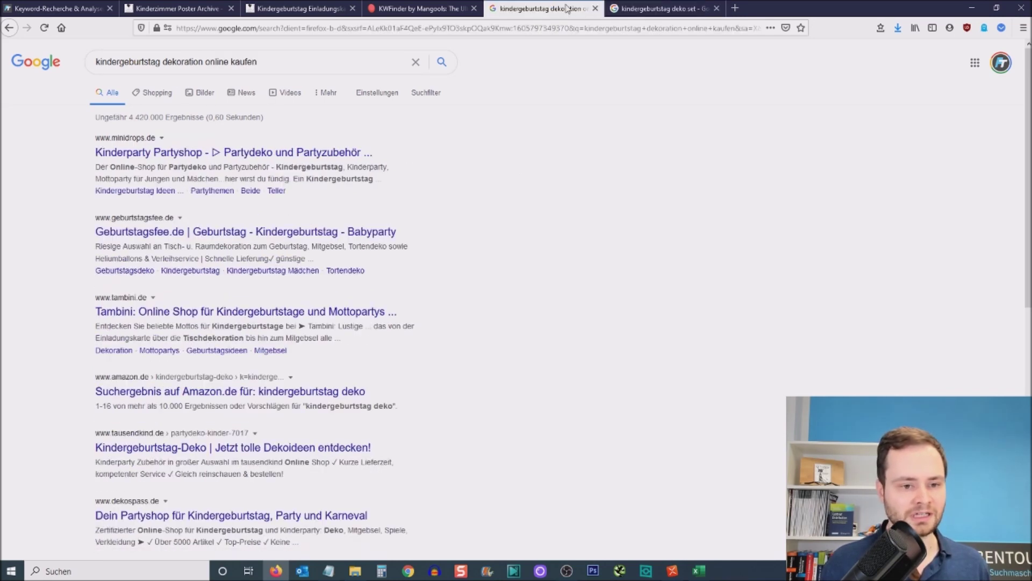
pyautogui.scroll(-2, 568, 150)
pyautogui.click(645, 10)
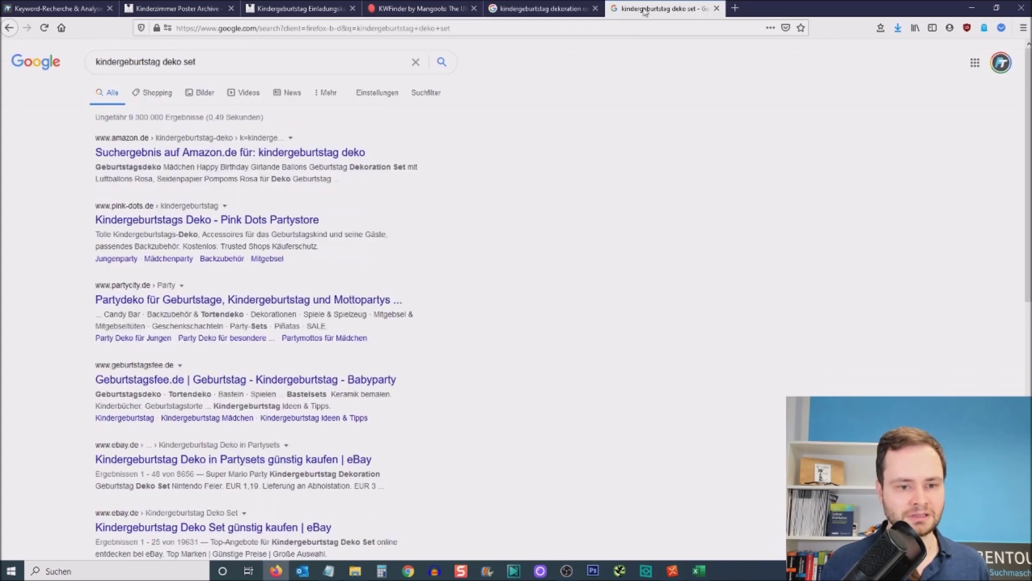
pyautogui.scroll(-2, 582, 166)
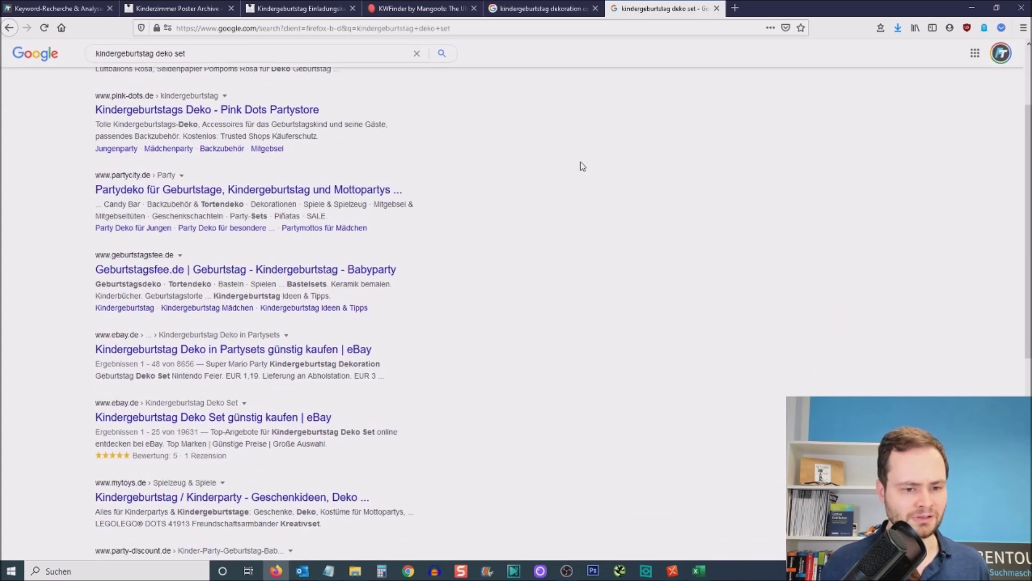
pyautogui.scroll(-5, 581, 166)
pyautogui.scroll(7, 589, 215)
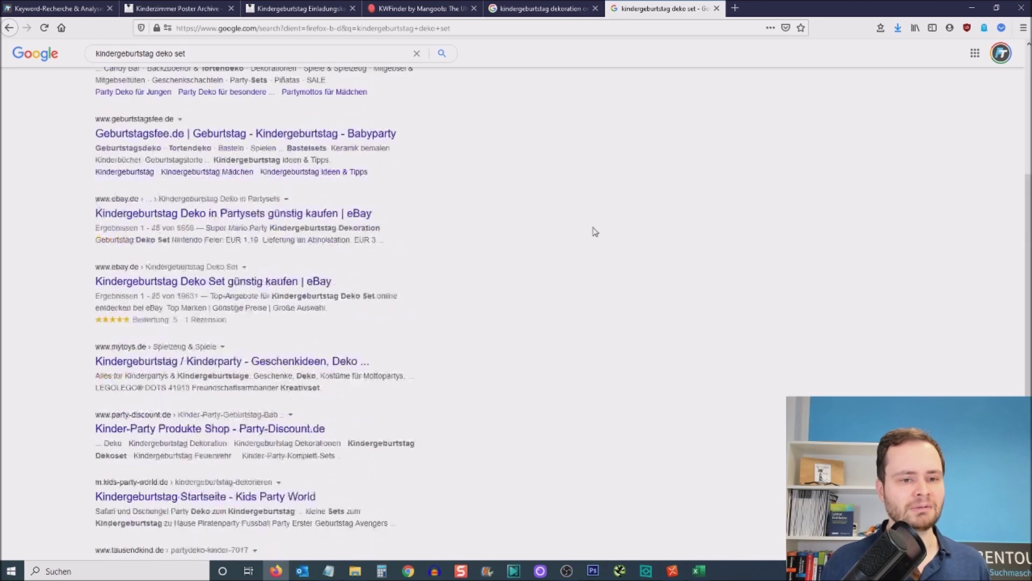
pyautogui.click(558, 4)
pyautogui.scroll(3, 539, 57)
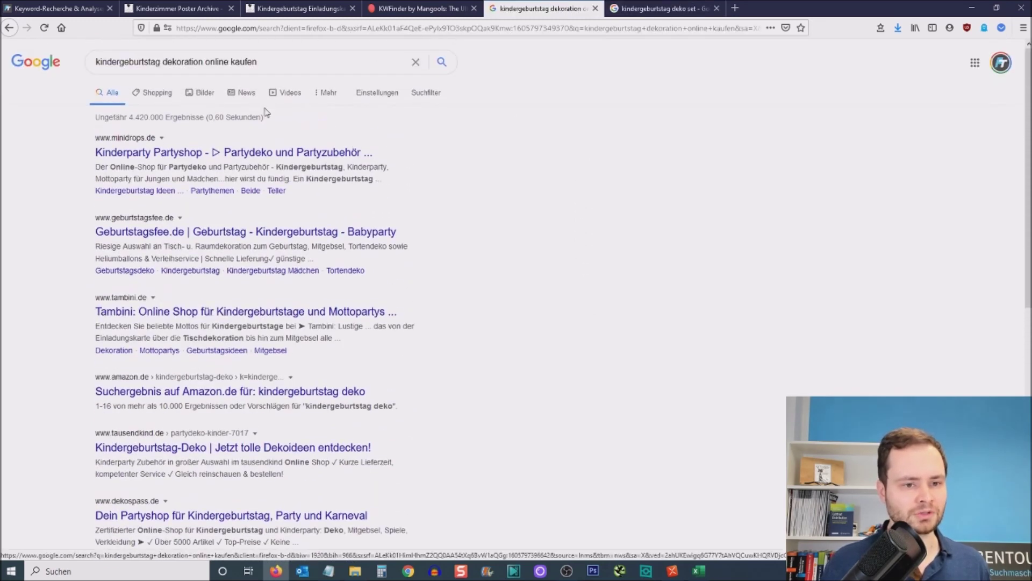
# Step: Switch to XMind and add a subtopic named "kindergeburtstag deko set" under the "kindergeburtstag deko set" topic
pyautogui.click(672, 570)
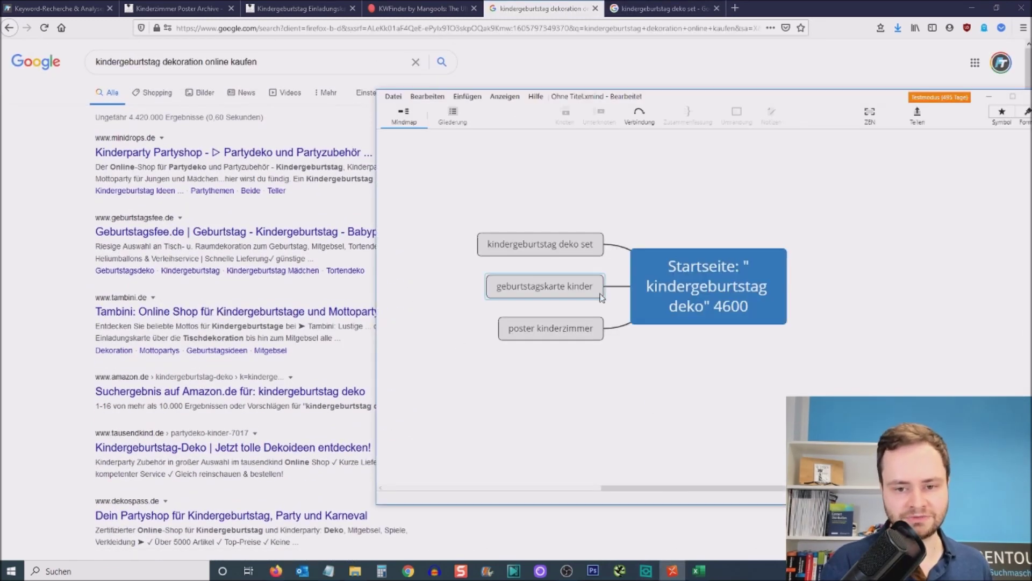
pyautogui.click(540, 252)
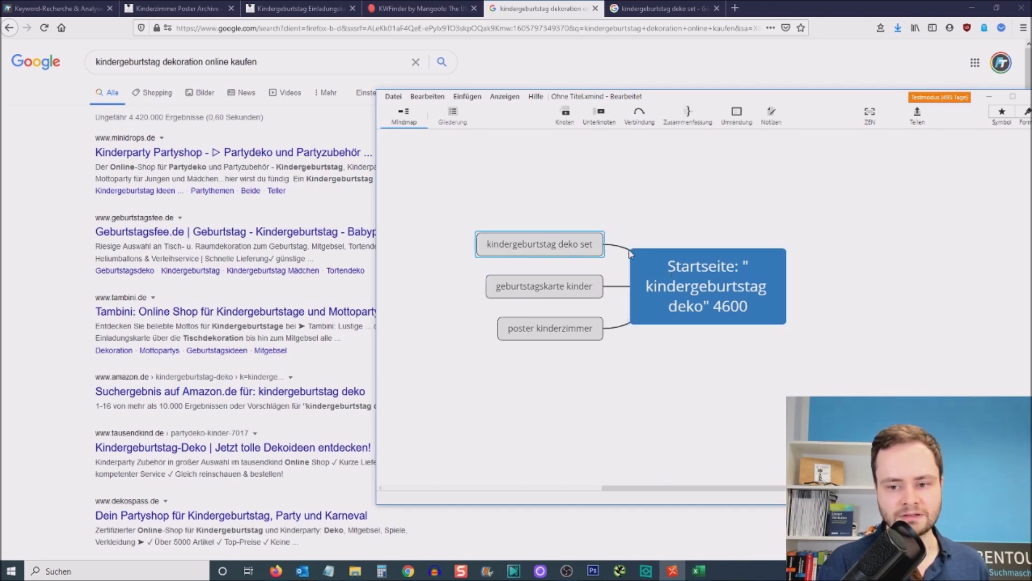
pyautogui.click(600, 115)
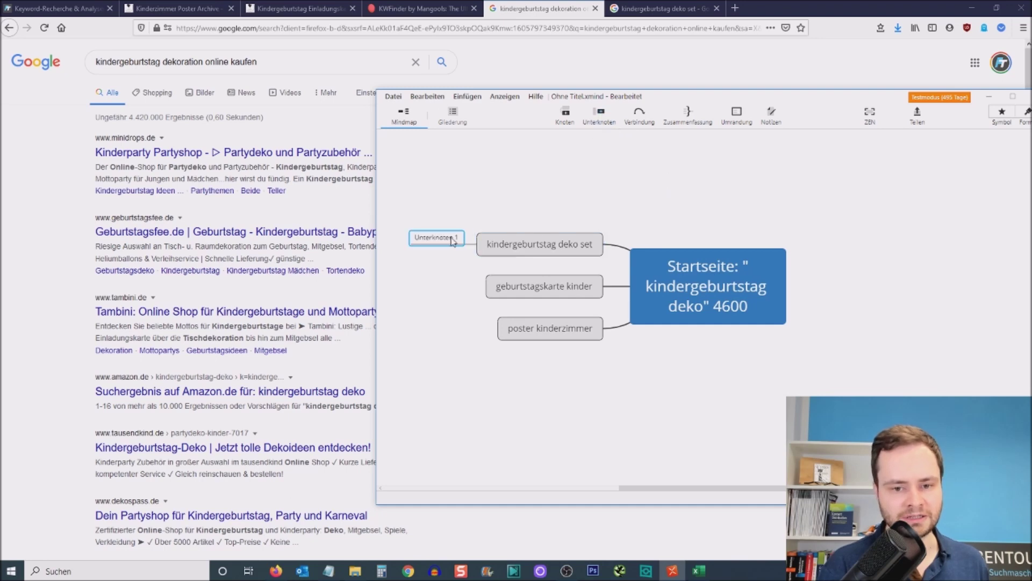
pyautogui.write('kindergeburtstag deko set')
pyautogui.click(683, 296)
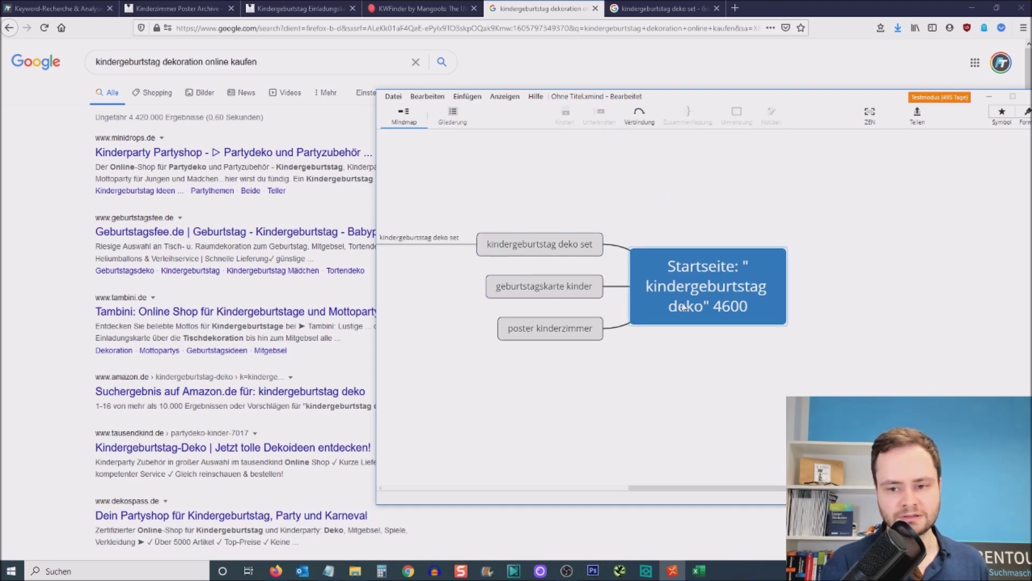
# Step: Highlight the keyword "kindergeburtstag deko" in the Startseite topic, then return to the hello-loop.de princess invitation card page in the browser
pyautogui.click(683, 295)
pyautogui.moveTo(657, 284); pyautogui.dragTo(706, 305)
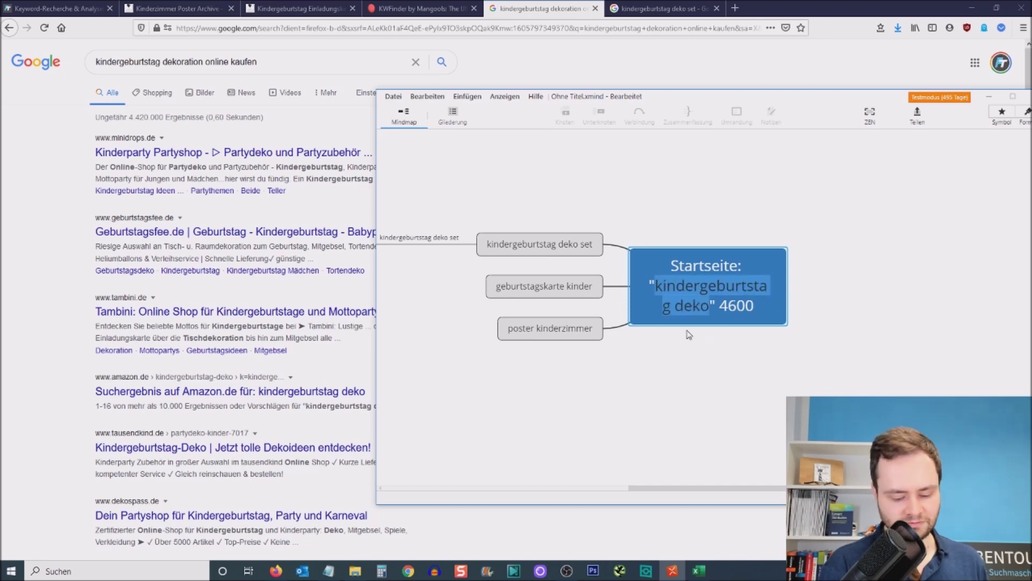
pyautogui.click(544, 249)
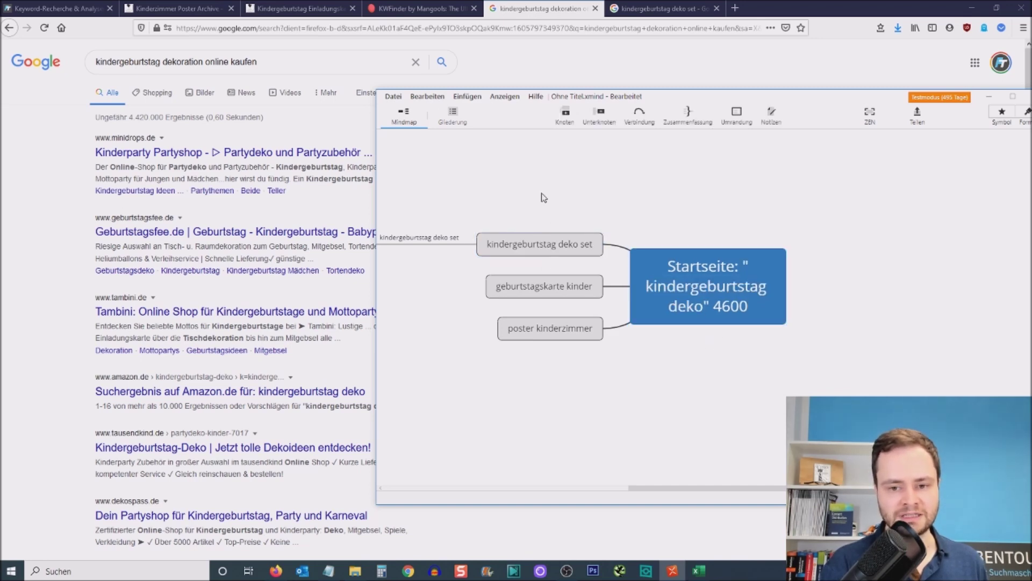
pyautogui.click(693, 307)
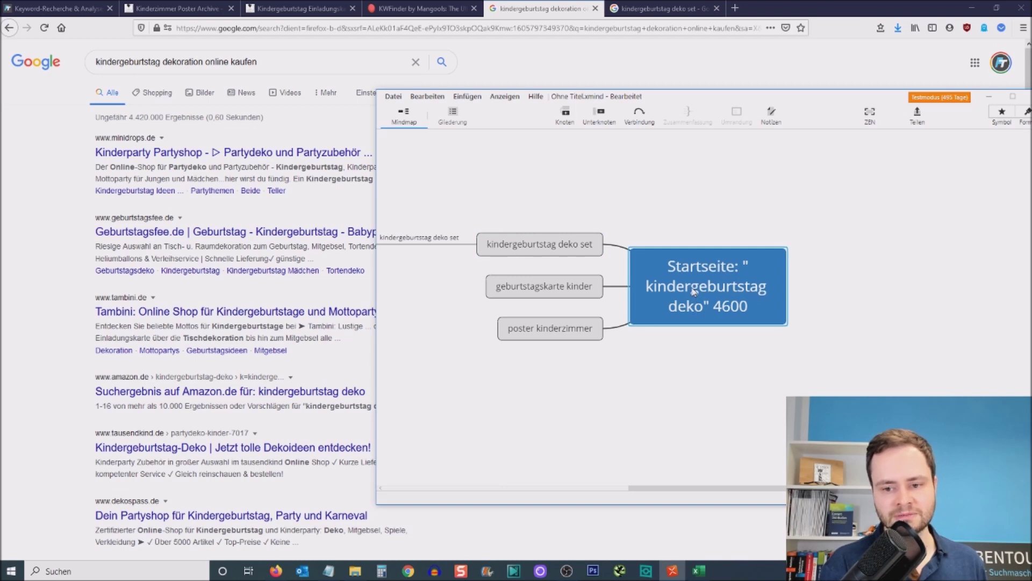
pyautogui.click(683, 288)
pyautogui.moveTo(655, 285); pyautogui.dragTo(693, 306)
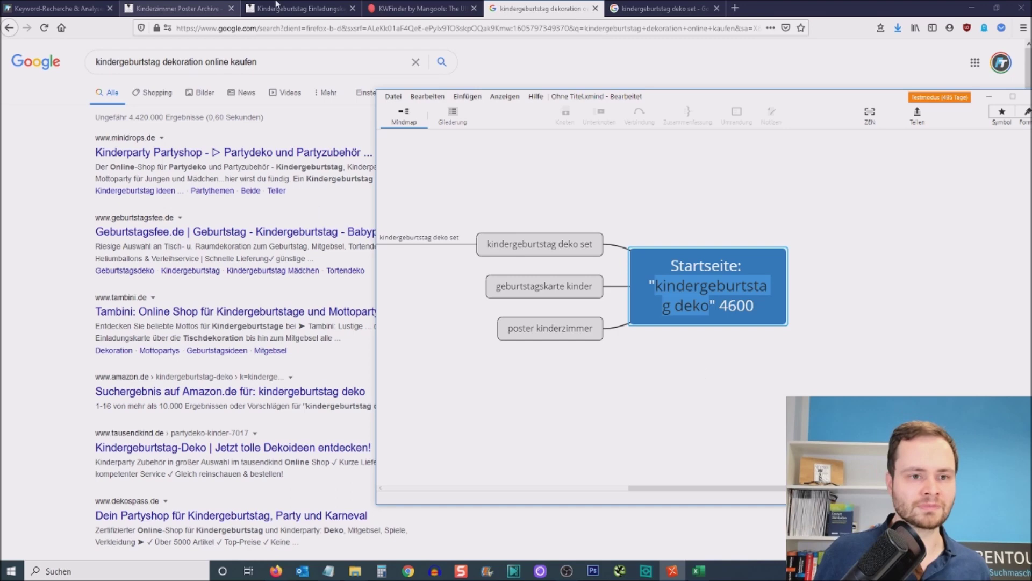
pyautogui.click(298, 9)
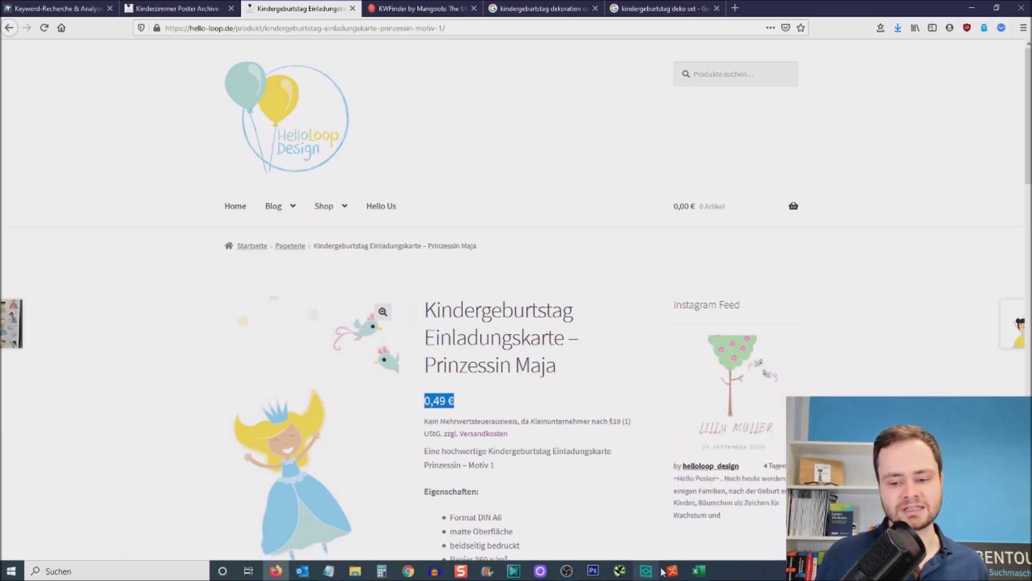
# Step: Switch to XMind and cut the keyword "kindergeburtstag deko" from the Startseite topic, removing the quotation marks and the number 4600
pyautogui.hotkey('alt', 'Tab')
pyautogui.doubleClick(667, 285)
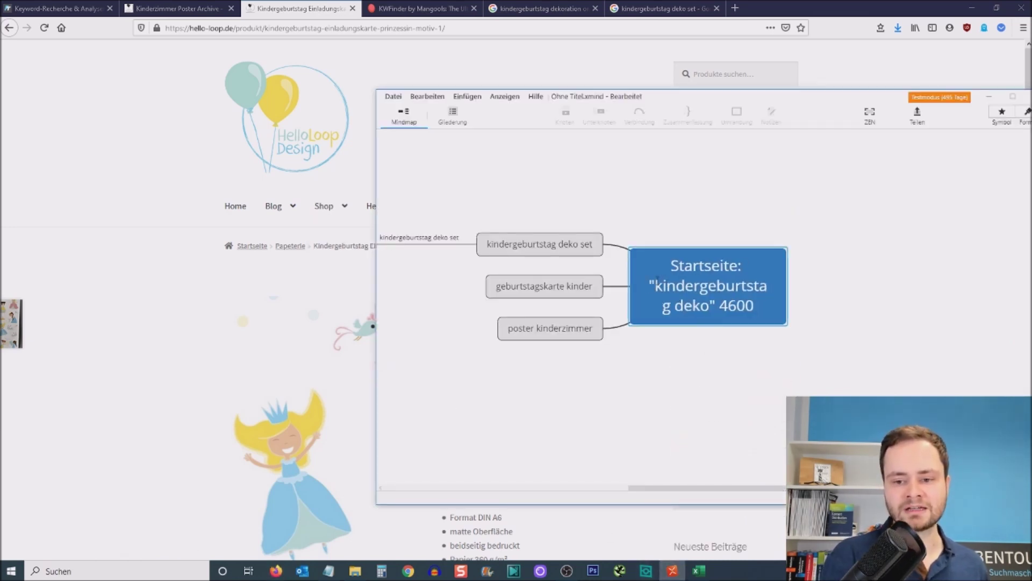
pyautogui.moveTo(654, 285); pyautogui.dragTo(706, 306)
pyautogui.hotkey('ctrl', 'c')
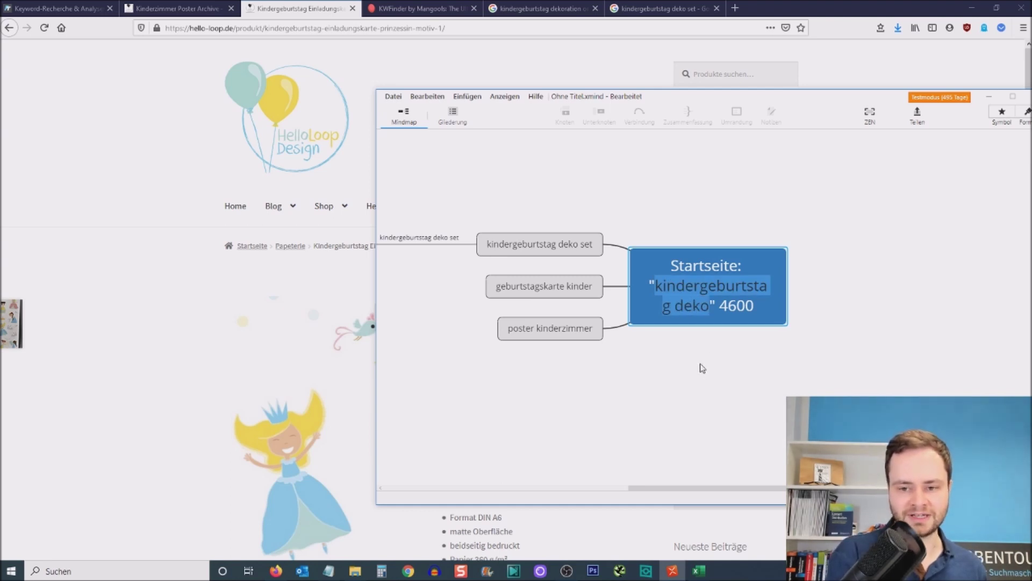
pyautogui.press('BackSpace')
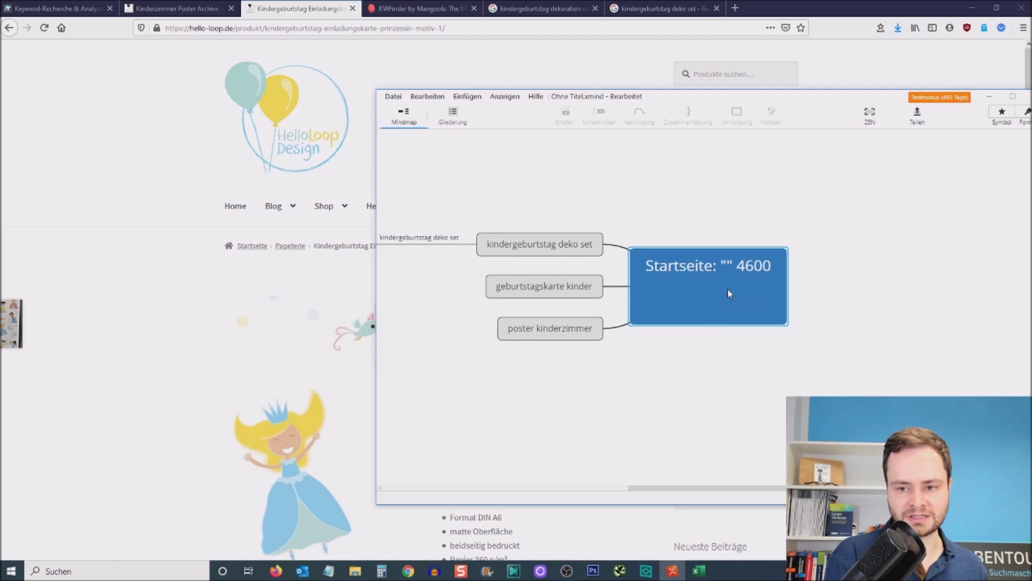
pyautogui.press('End')
pyautogui.hotkey('shift', 'Left')
pyautogui.hotkey('shift', 'Left')
pyautogui.hotkey('shift', 'Left')
pyautogui.hotkey('shift', 'Left')
pyautogui.hotkey('shift', 'Left')
pyautogui.hotkey('shift', 'Left')
pyautogui.hotkey('shift', 'Left')
pyautogui.press('BackSpace')
pyautogui.press('Return')
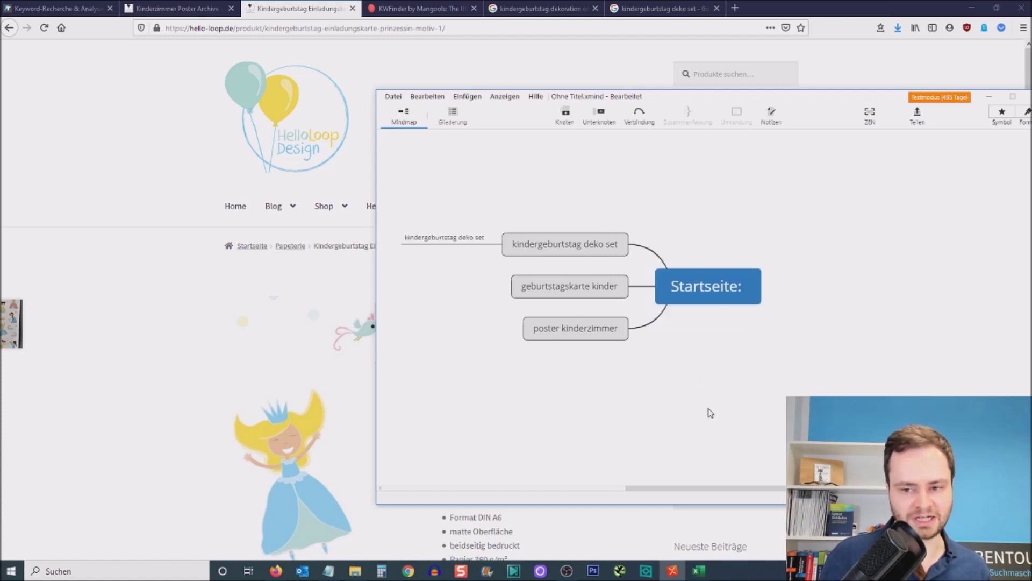
# Step: Add a main topic named "kindergeburtstag deko" to Startseite and move the "kindergeburtstag deko set" topic with its subtopic under it
pyautogui.click(615, 252)
pyautogui.press('Right')
pyautogui.click(601, 113)
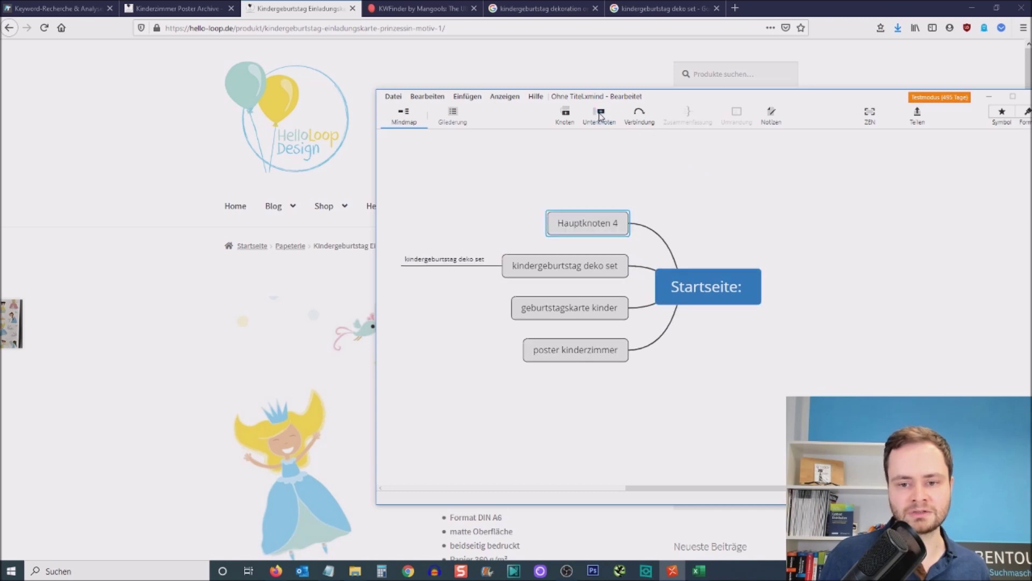
pyautogui.doubleClick(594, 221)
pyautogui.hotkey('ctrl', 'v')
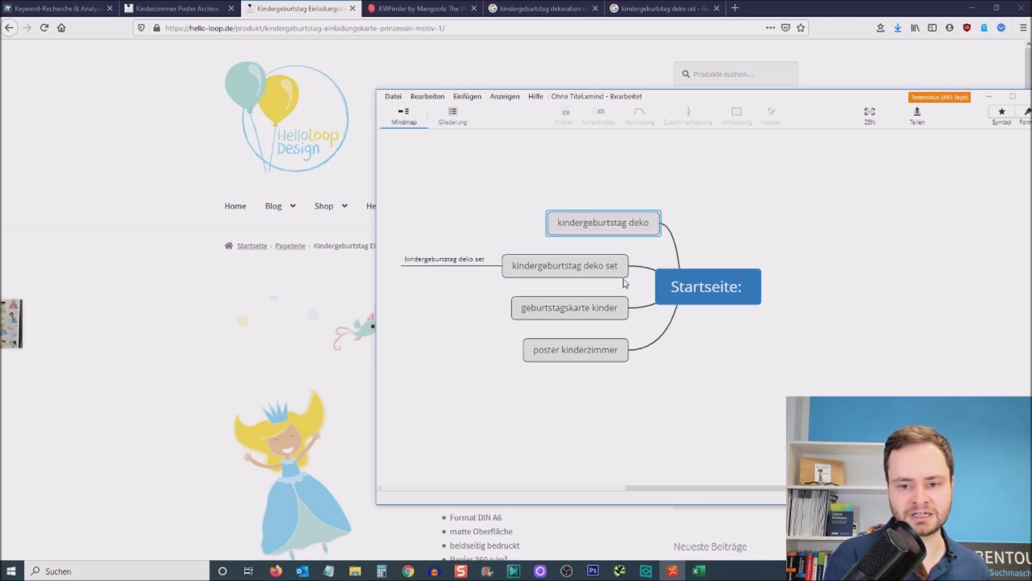
pyautogui.press('Return')
pyautogui.moveTo(602, 280); pyautogui.dragTo(477, 252)
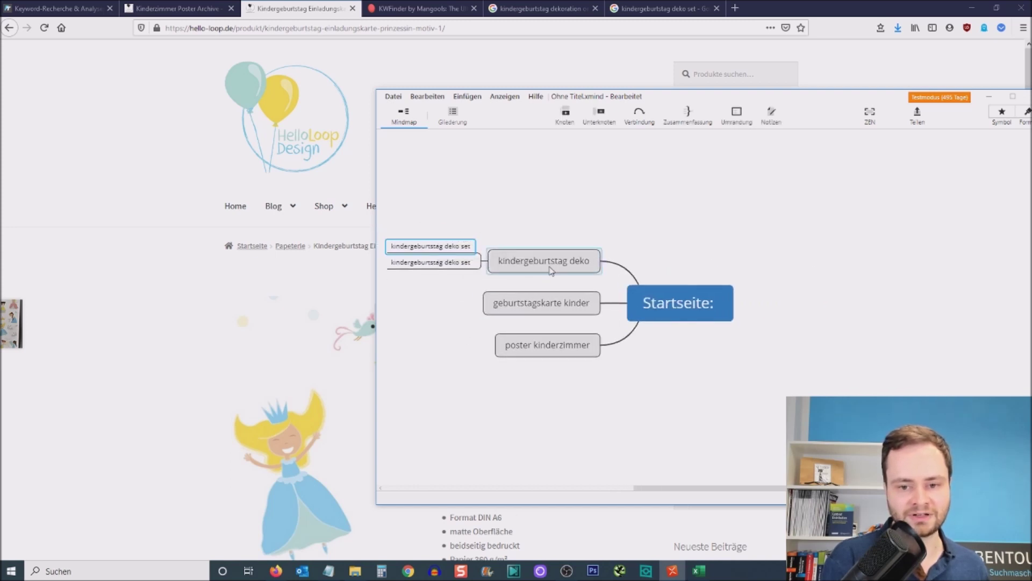
pyautogui.doubleClick(587, 260)
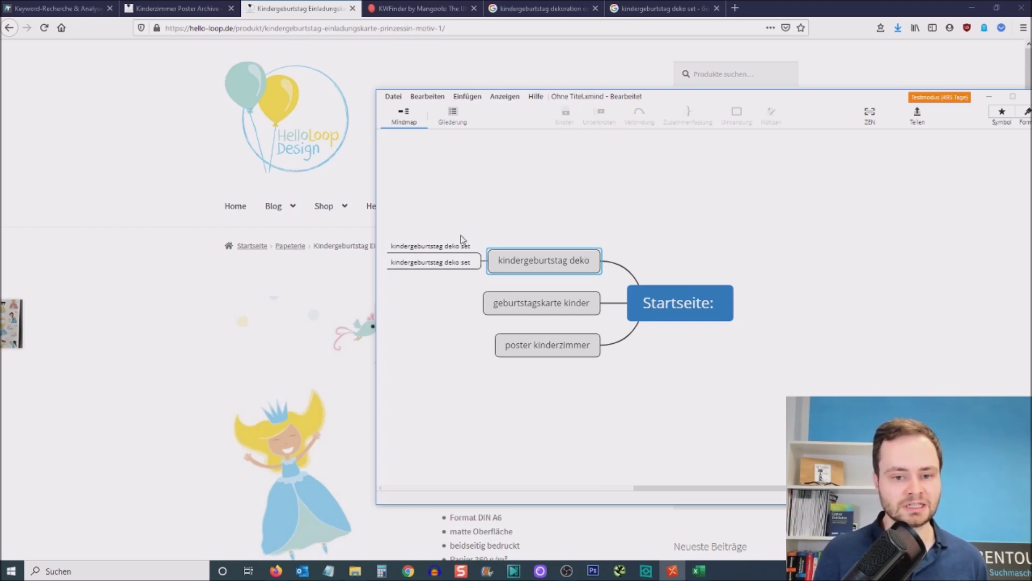
# Step: Copy the Google query "kindergeburtstag dekoration online kaufen" and use it to rename the second "kindergeburtstag deko set" subtopic in XMind
pyautogui.click(439, 264)
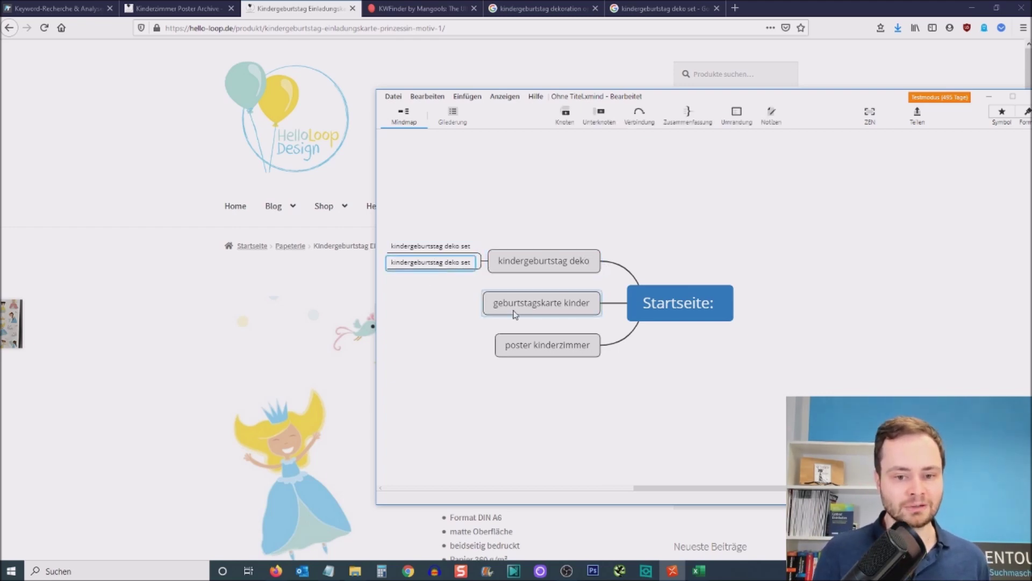
pyautogui.click(527, 7)
pyautogui.tripleClick(284, 57)
pyautogui.hotkey('ctrl', 'c')
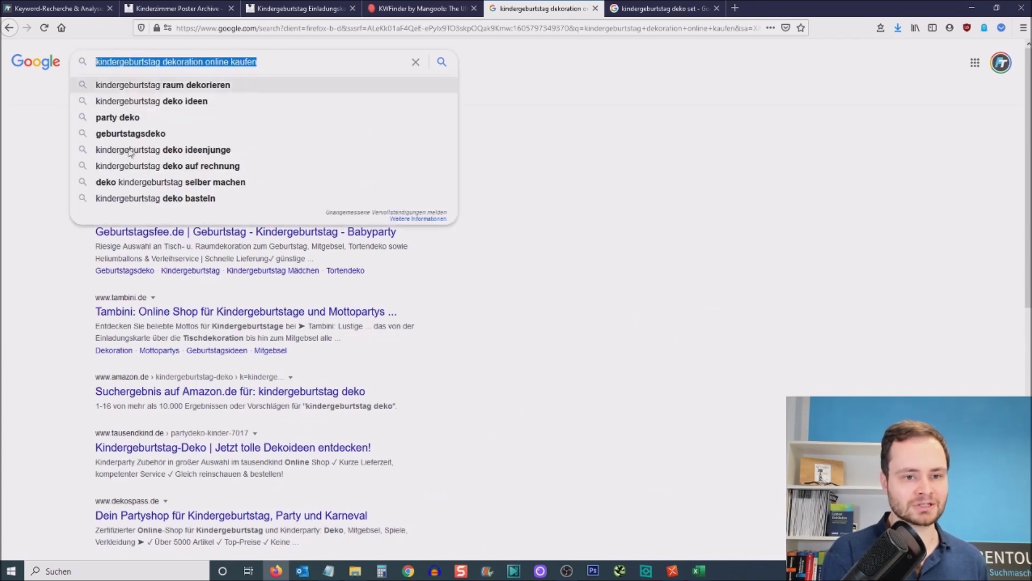
pyautogui.click(672, 570)
pyautogui.doubleClick(416, 268)
pyautogui.hotkey('ctrl', 'v')
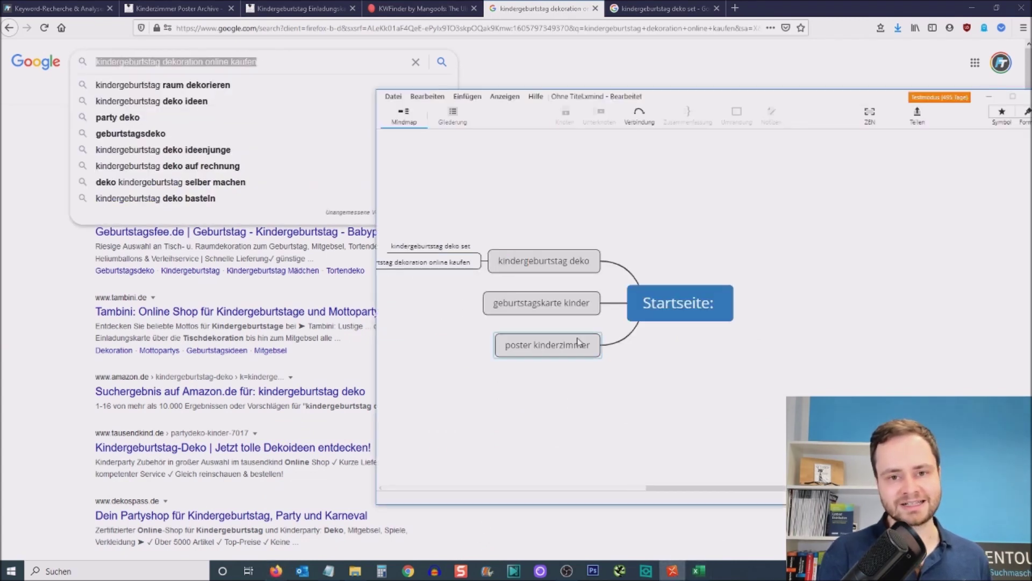
# Step: Remove the colon from the central topic's name so that it reads "Startseite"
pyautogui.moveTo(696, 490); pyautogui.dragTo(650, 496)
pyautogui.click(833, 308)
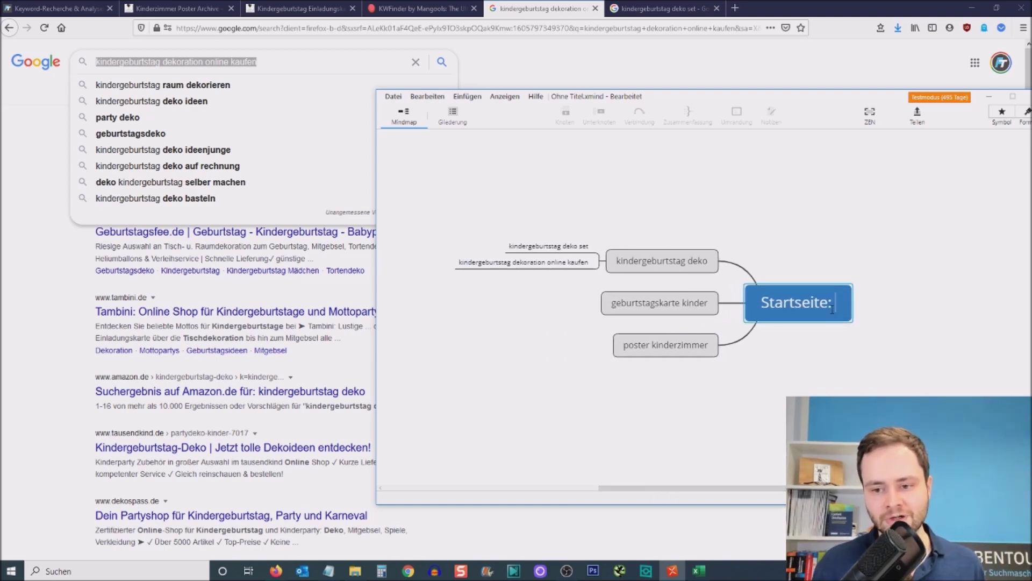
pyautogui.press('BackSpace')
pyautogui.click(841, 358)
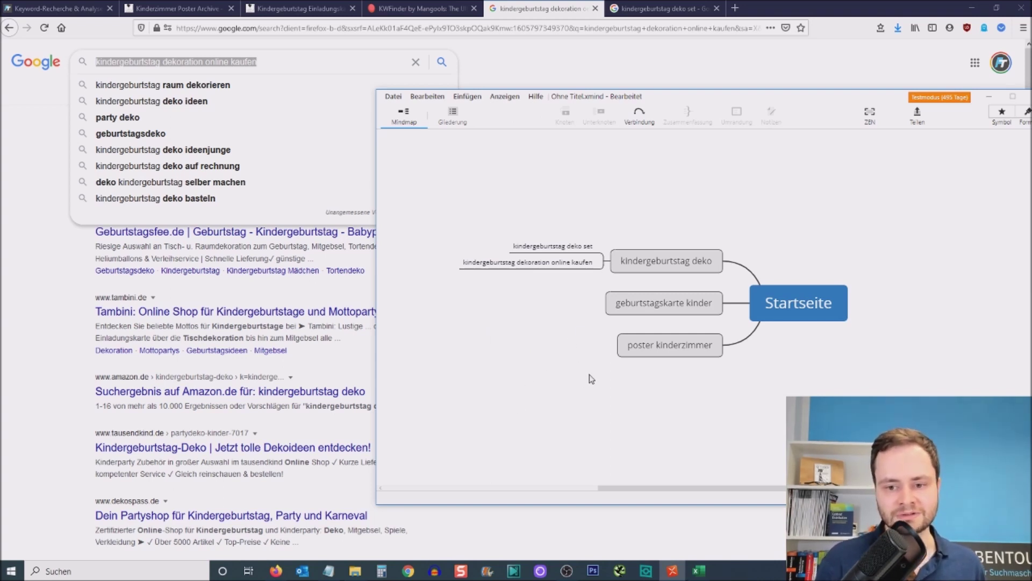
# Step: Review the mind map's central topic and the "kindergeburtstag deko" branch against the keyword groups listed in Notepad
pyautogui.click(798, 307)
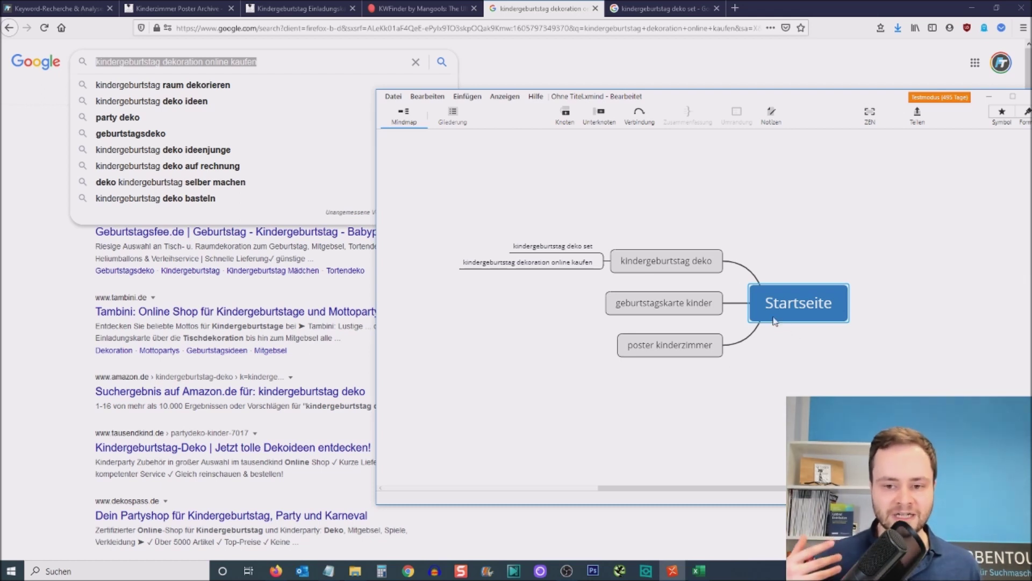
pyautogui.click(683, 269)
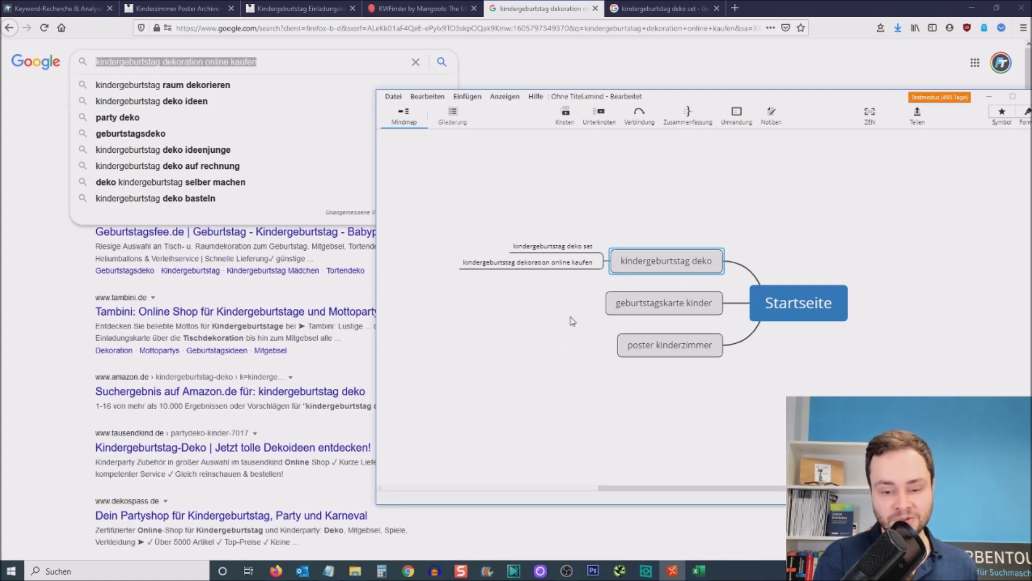
pyautogui.click(577, 271)
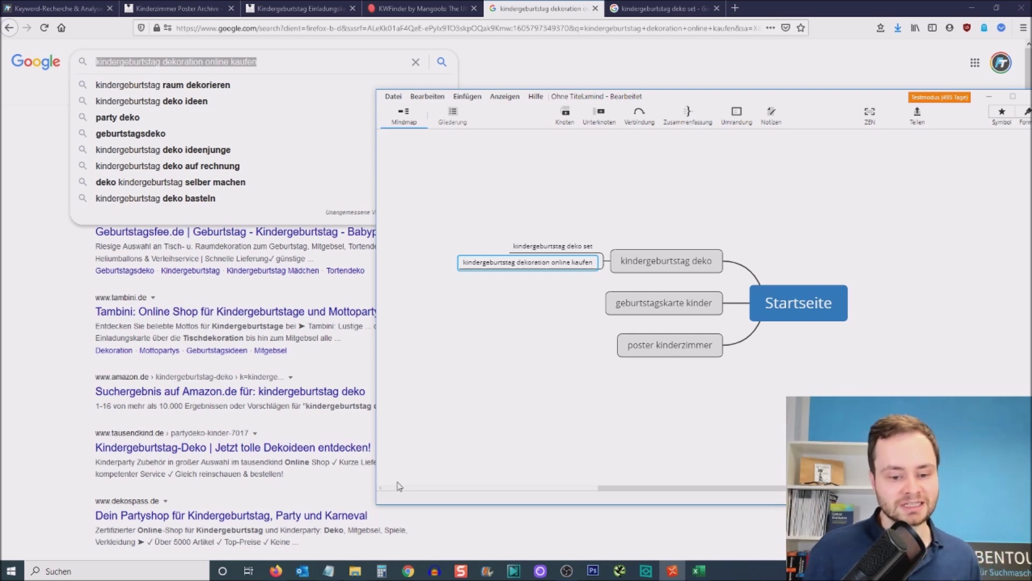
pyautogui.click(328, 570)
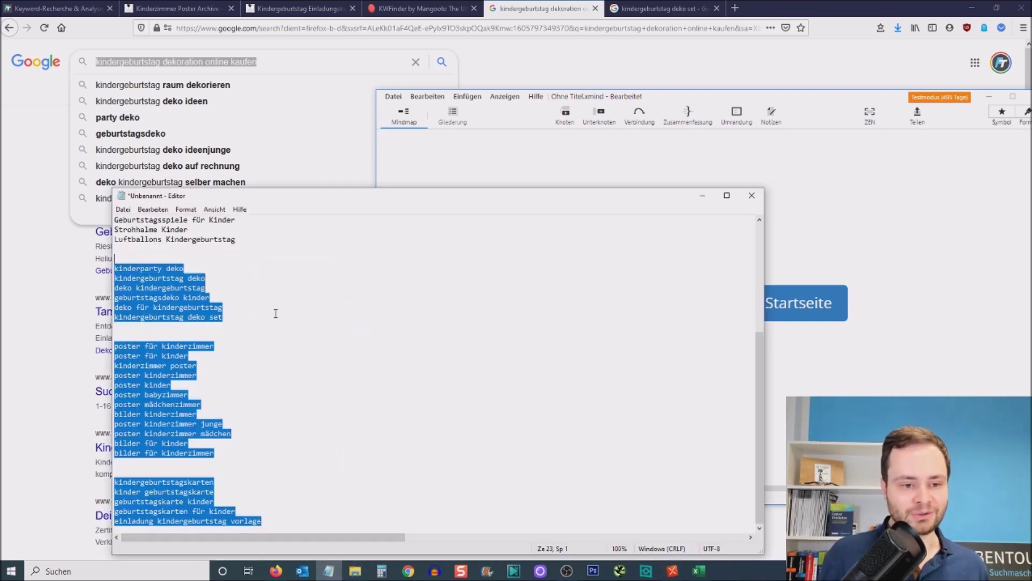
pyautogui.click(843, 354)
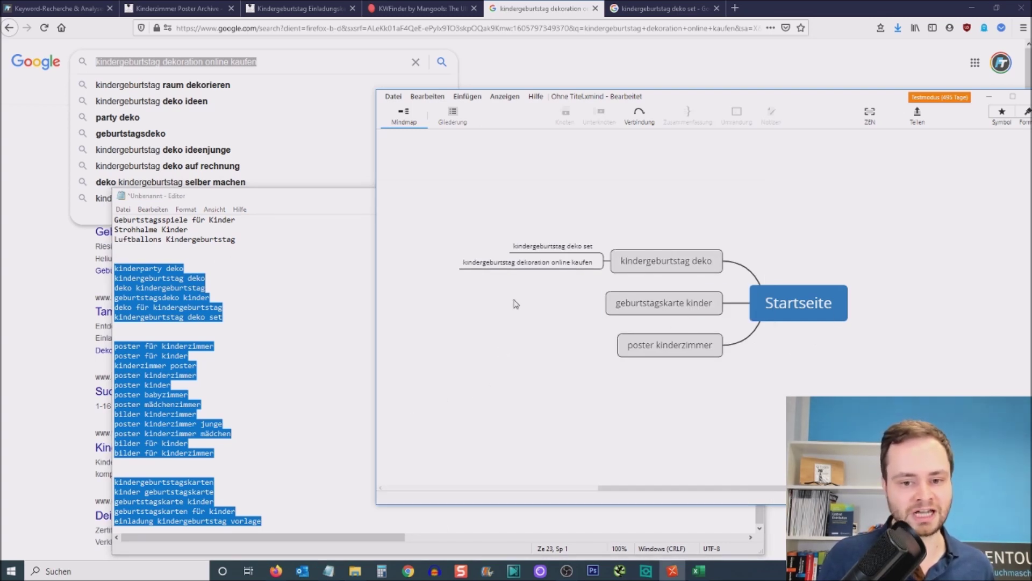
pyautogui.click(250, 328)
pyautogui.scroll(6, 295, 321)
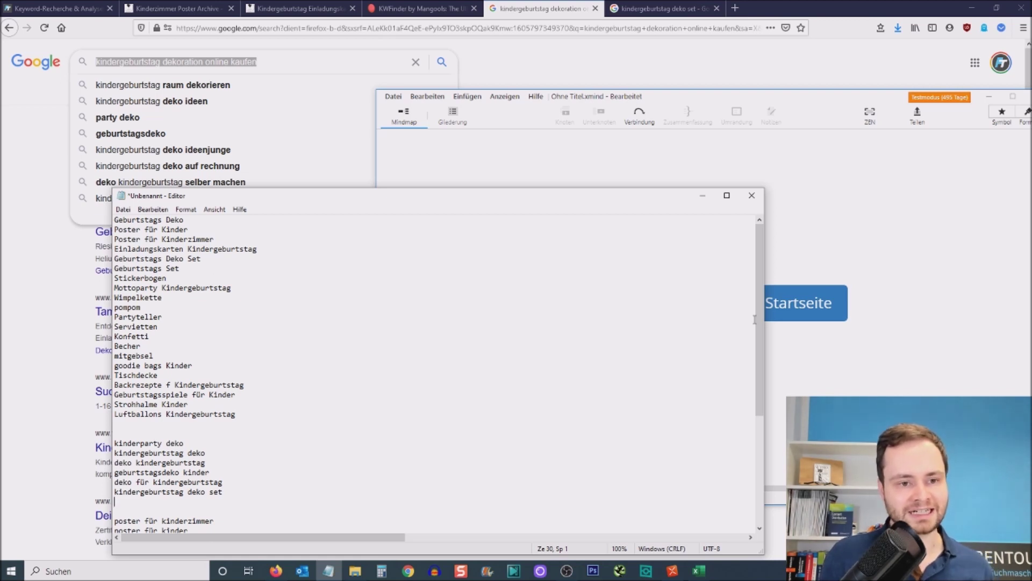
pyautogui.click(790, 377)
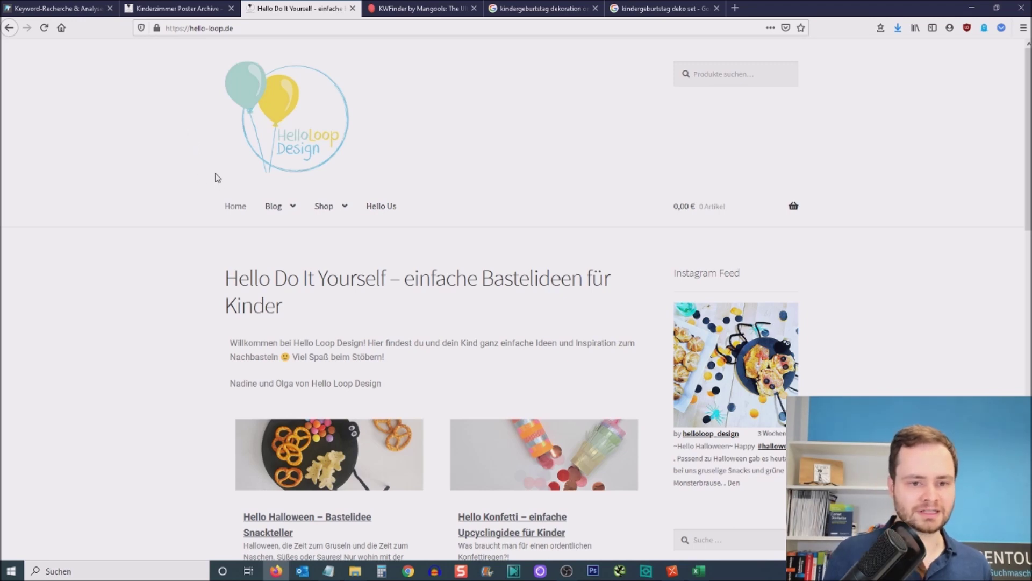
# Step: Open the shop page on hello-loop.de and search KWFinder for the keyword "dekoration kinder"
pyautogui.click(322, 209)
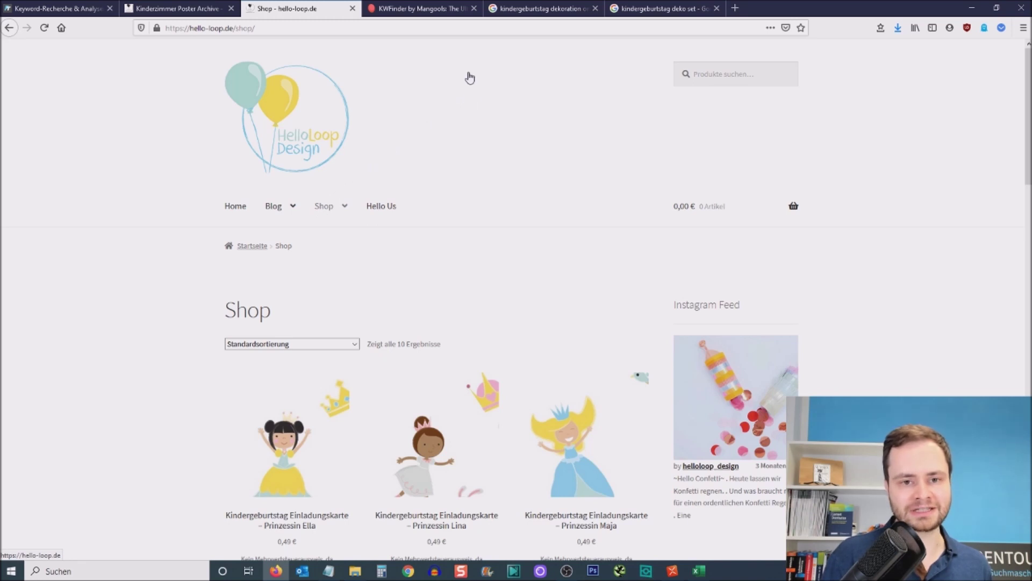
pyautogui.click(425, 8)
pyautogui.tripleClick(130, 102)
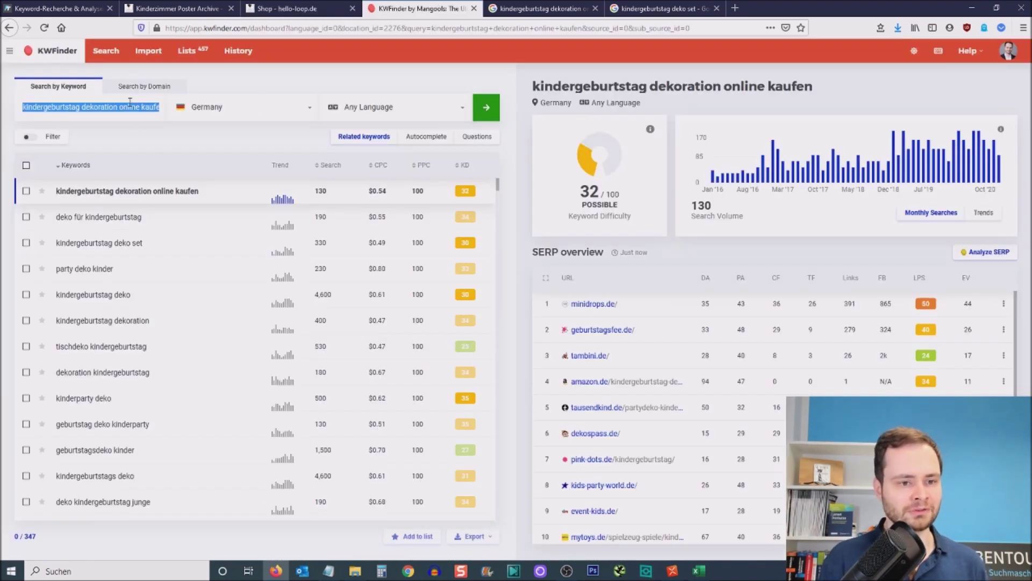
pyautogui.click(82, 106)
pyautogui.doubleClick(82, 106)
pyautogui.press('BackSpace')
pyautogui.moveTo(58, 107); pyautogui.dragTo(133, 108)
pyautogui.write('n kinder')
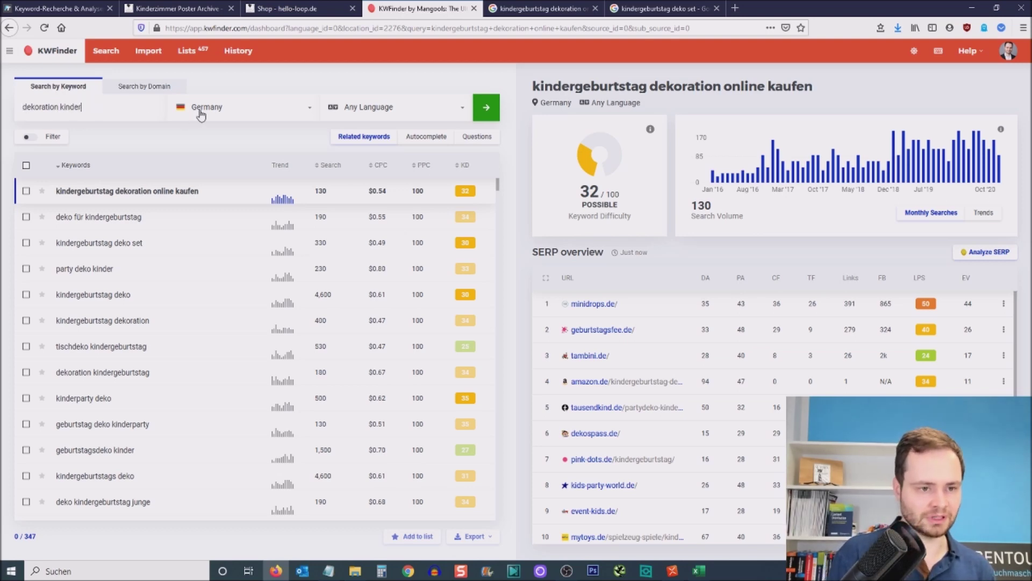
pyautogui.press('Return')
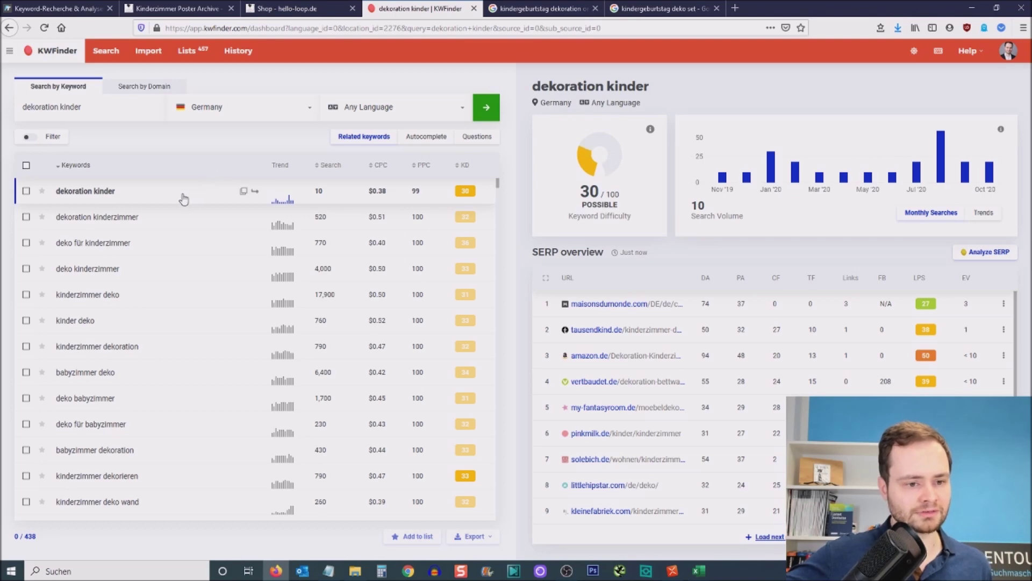
# Step: Examine the related keywords "kinderzimmer deko" and "kinder deko" in KWFinder and check them against the products on the hello-loop.de shop page
pyautogui.click(171, 299)
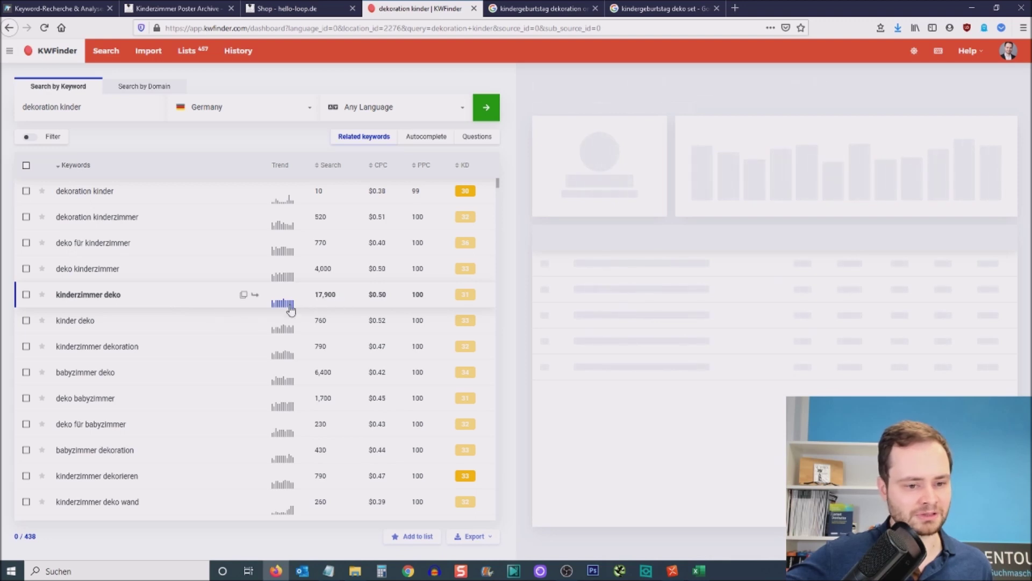
pyautogui.click(205, 325)
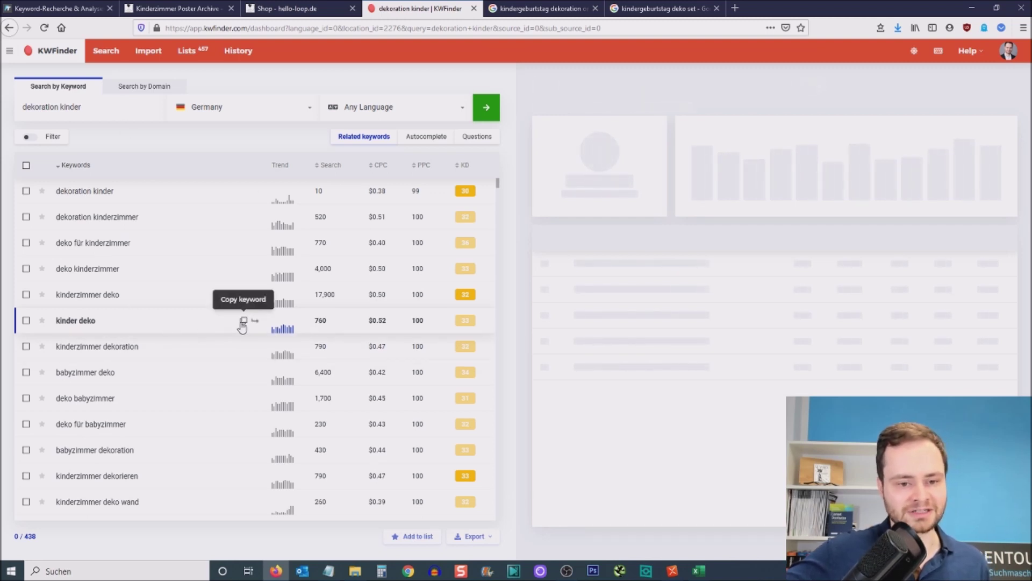
pyautogui.click(243, 321)
pyautogui.click(287, 7)
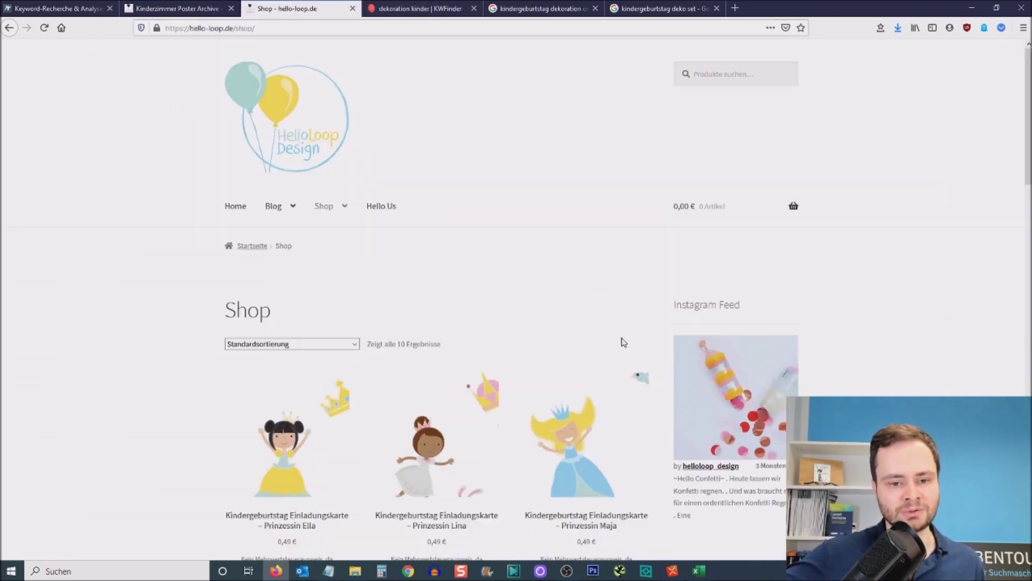
pyautogui.click(446, 7)
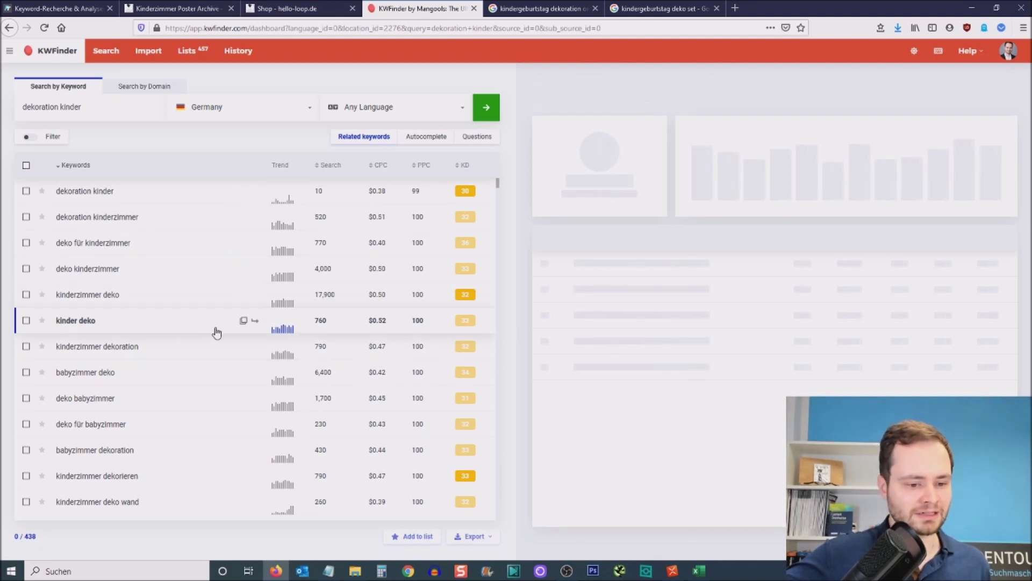
# Step: Copy the keyword "kinder deko" from KWFinder and extend the central XMind topic's name to "Startseite kinder deko shop"
pyautogui.click(244, 320)
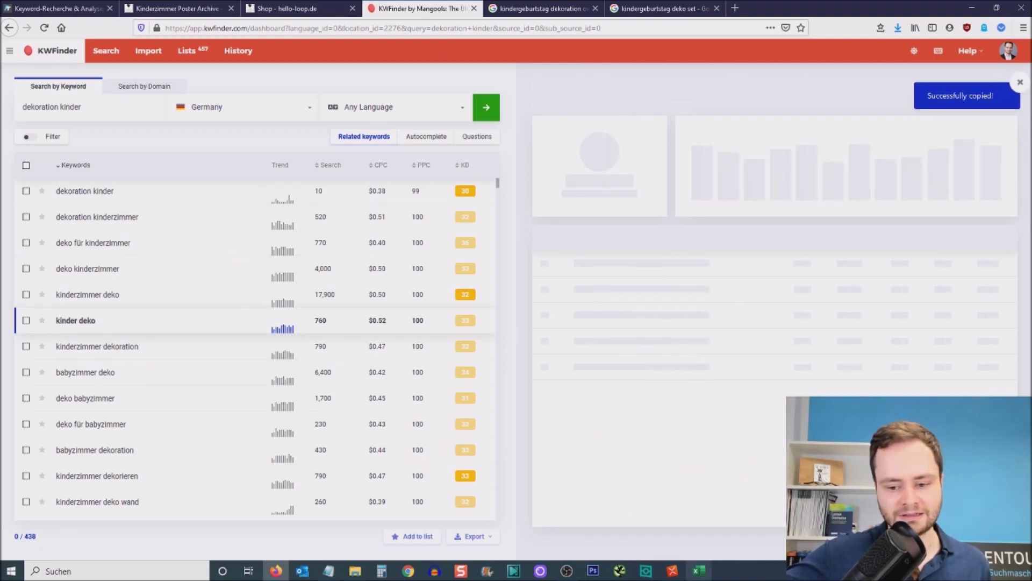
pyautogui.click(673, 570)
pyautogui.doubleClick(831, 300)
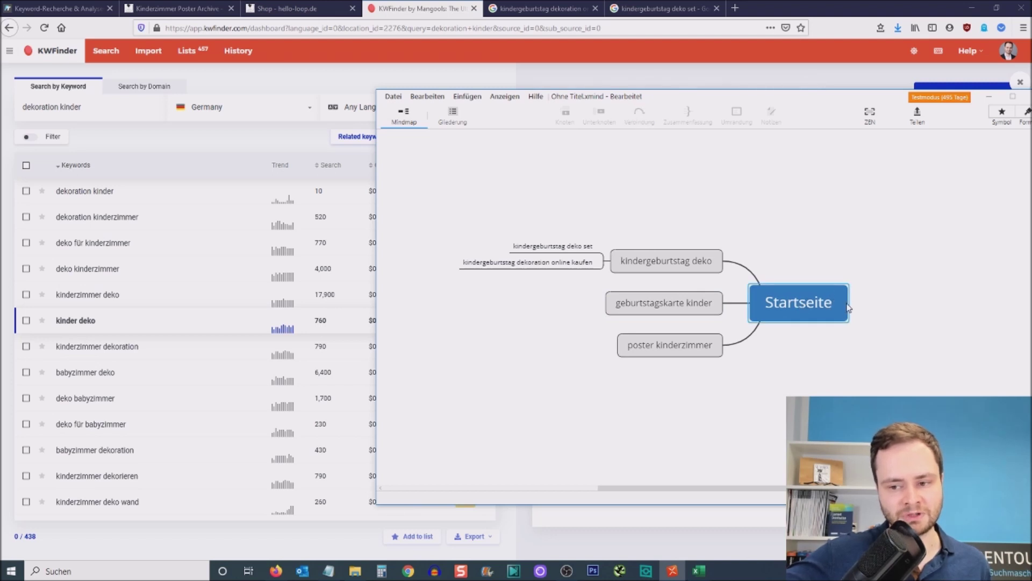
pyautogui.hotkey('ctrl', 'v')
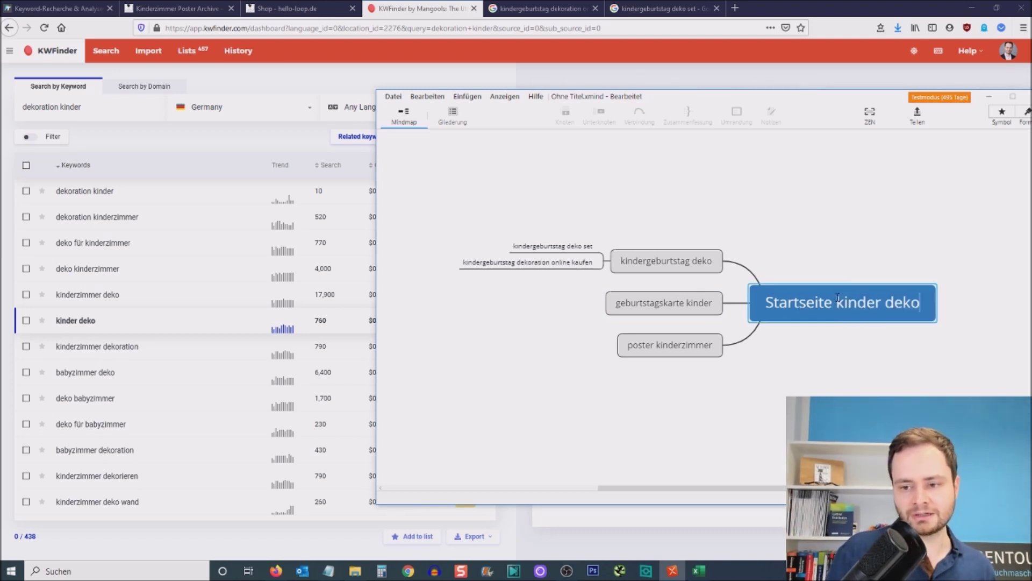
pyautogui.write('sho')
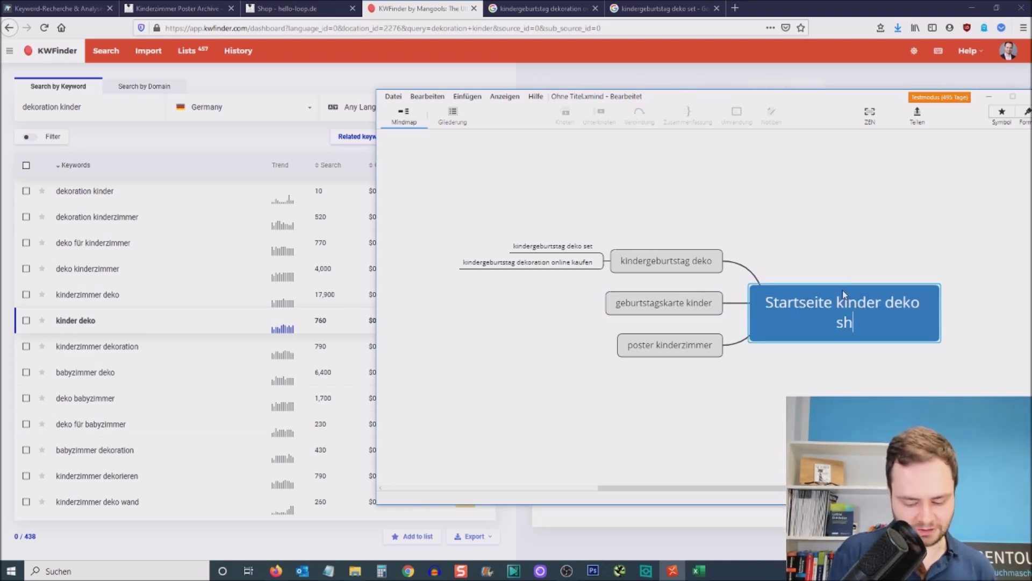
pyautogui.write('p')
# Step: Return to KWFinder and search for the keyword "dekoration kinder shop"
pyautogui.click(143, 156)
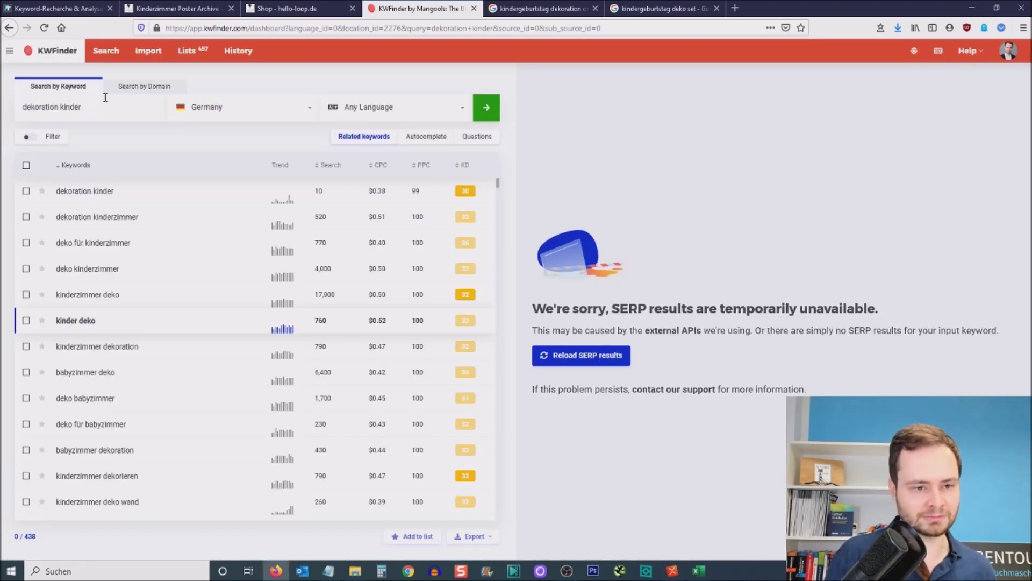
pyautogui.click(103, 114)
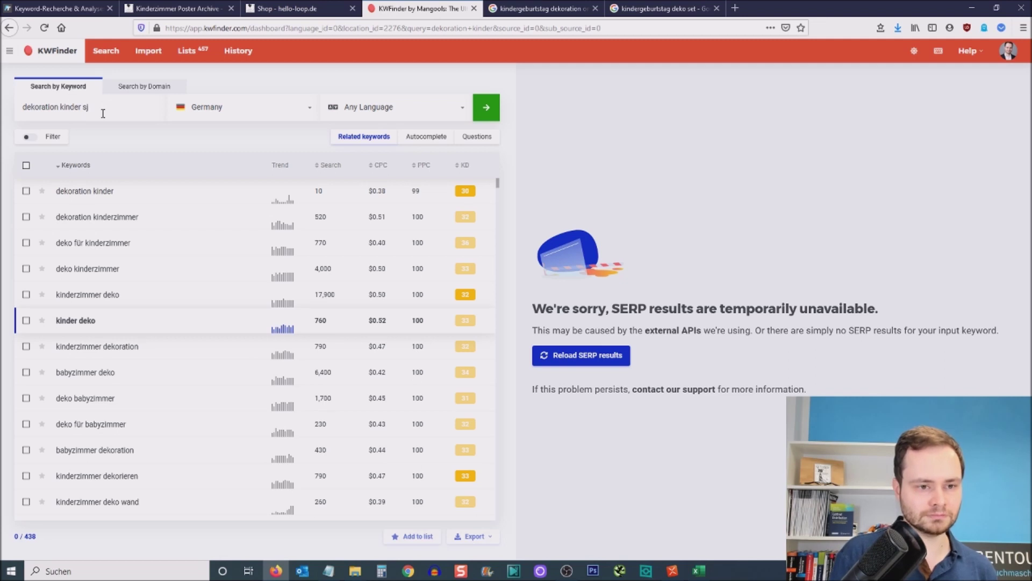
pyautogui.write('shop')
pyautogui.press('Return')
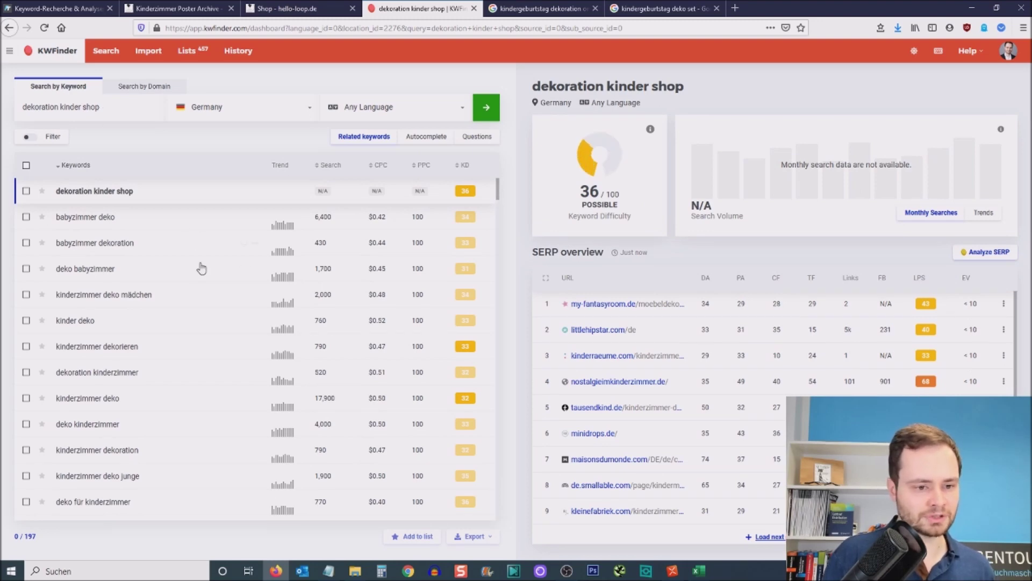
# Step: Change the KWFinder query to "deko kinder shop" and run the search
pyautogui.moveTo(57, 107); pyautogui.dragTo(41, 109)
pyautogui.write('o')
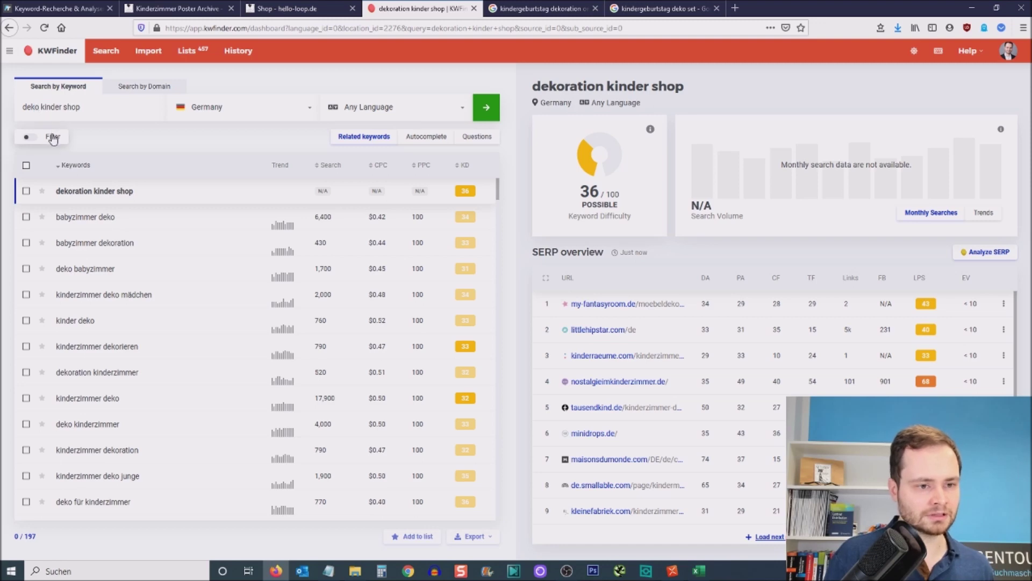
pyautogui.press('Return')
# Step: Switch to Google, search for "deko shop kinder" and examine the results and related searches
pyautogui.click(507, 8)
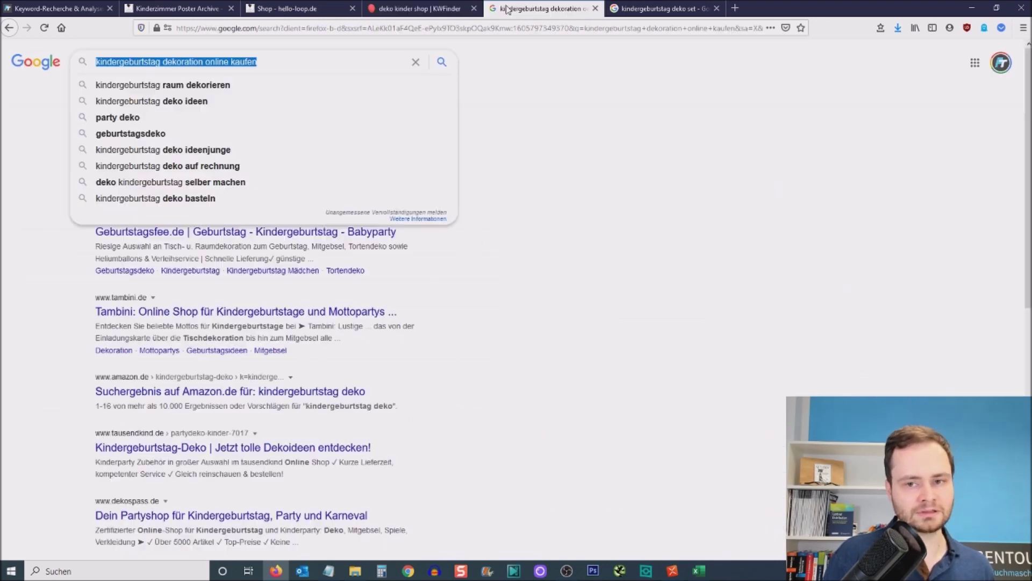
pyautogui.click(461, 28)
pyautogui.write('deko sh')
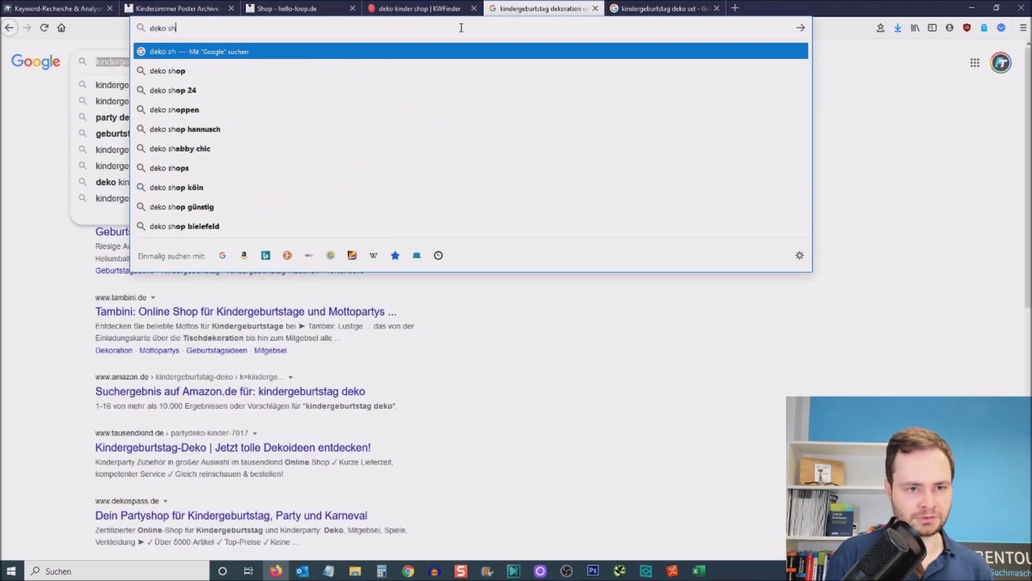
pyautogui.write('op kinder')
pyautogui.press('Return')
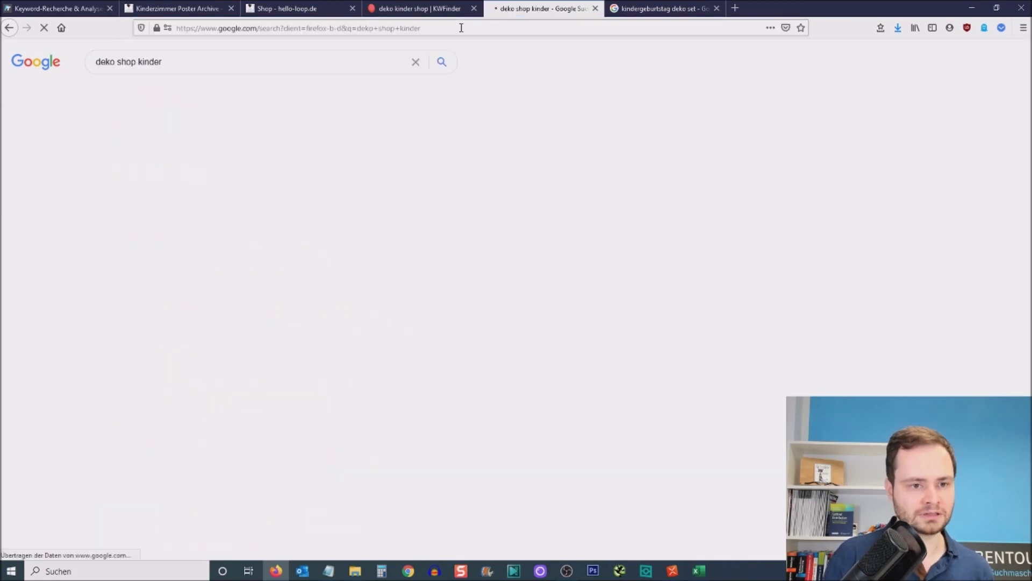
pyautogui.middleClick(617, 178)
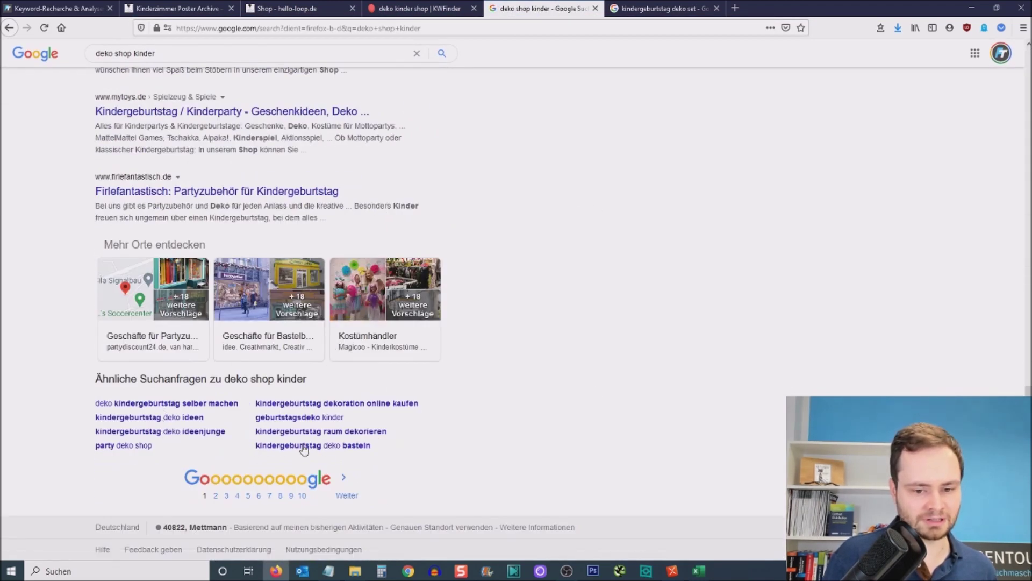
pyautogui.click(175, 61)
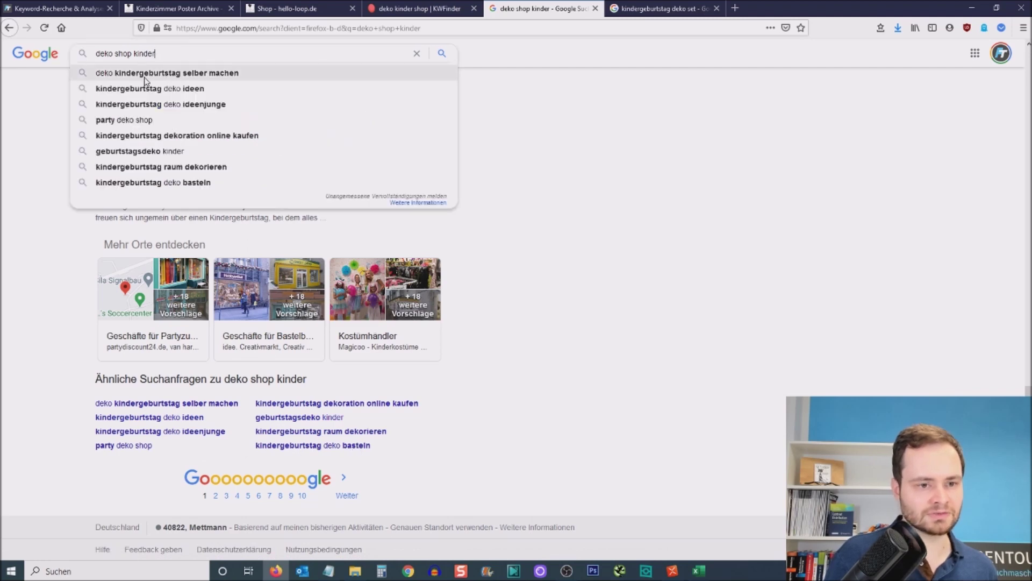
pyautogui.doubleClick(118, 56)
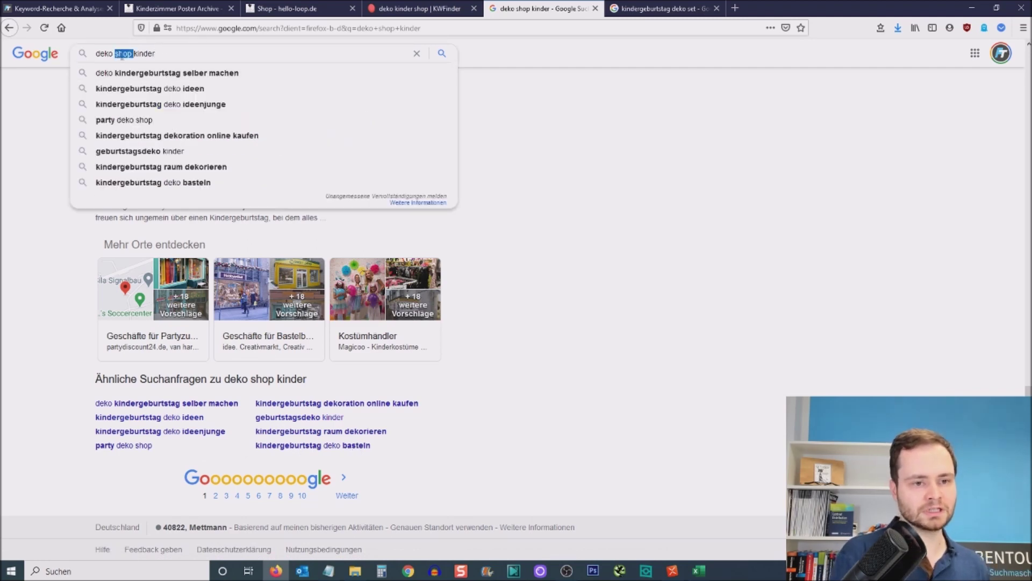
# Step: Return to KWFinder, replace the included-keywords filter with "shop", apply it and open the details of "kinderparty shop"
pyautogui.click(419, 8)
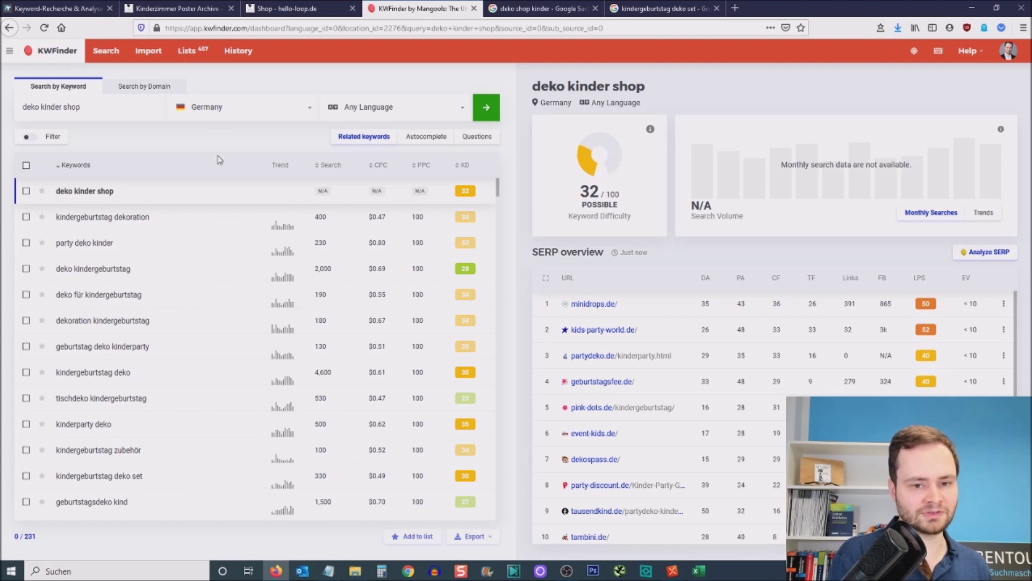
pyautogui.click(51, 137)
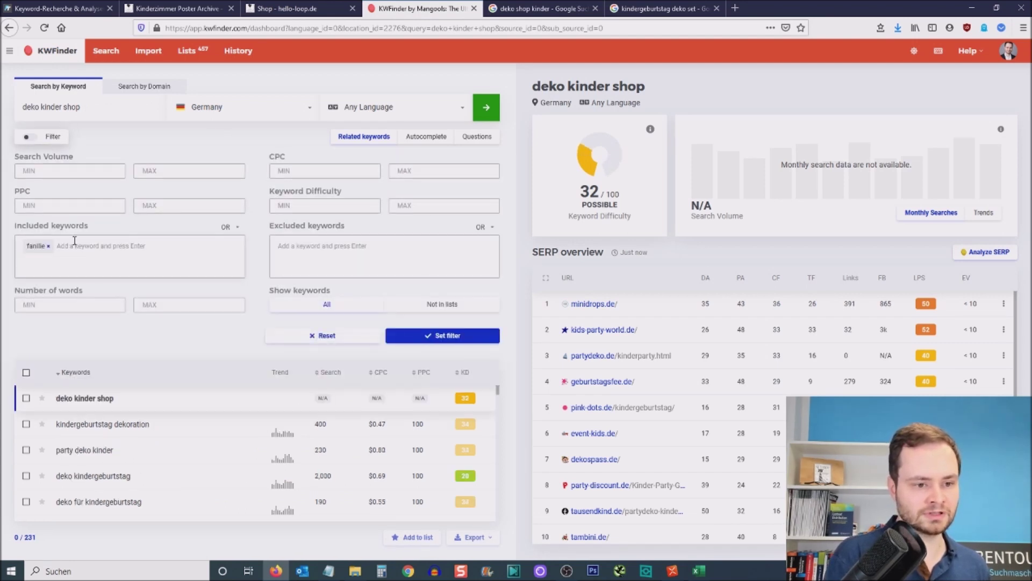
pyautogui.click(48, 245)
pyautogui.write('shop')
pyautogui.press('Return')
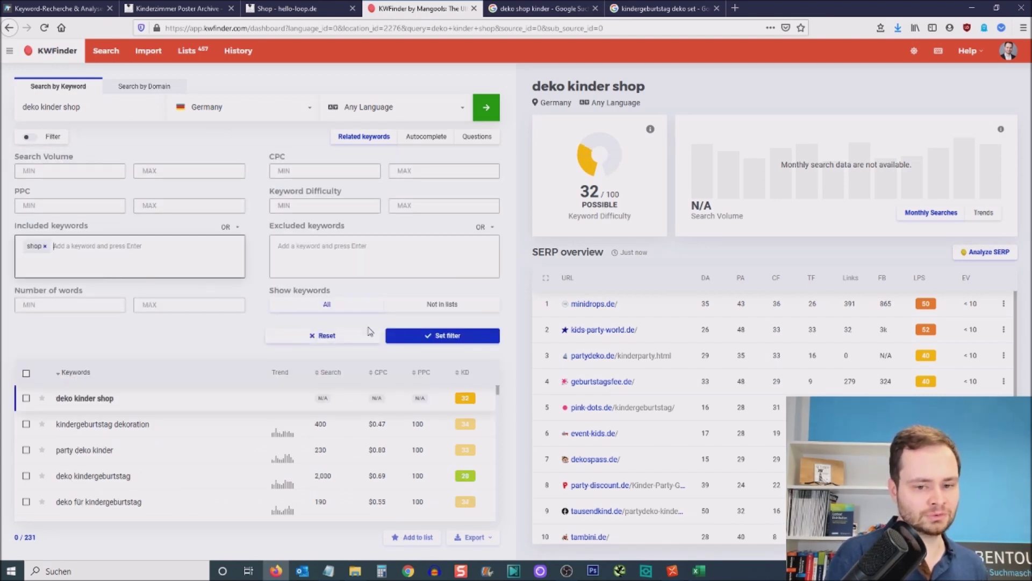
pyautogui.click(425, 336)
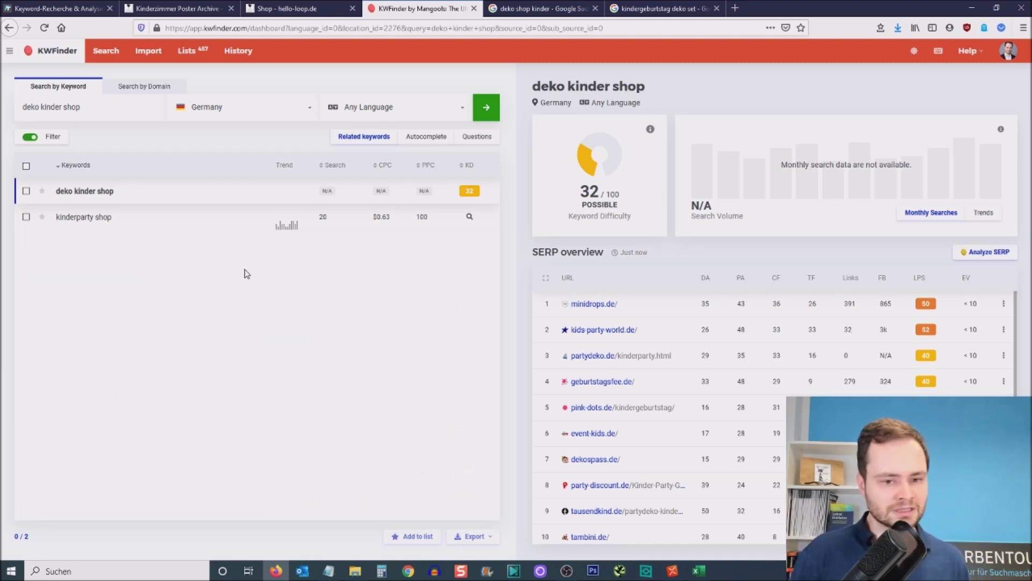
pyautogui.click(163, 218)
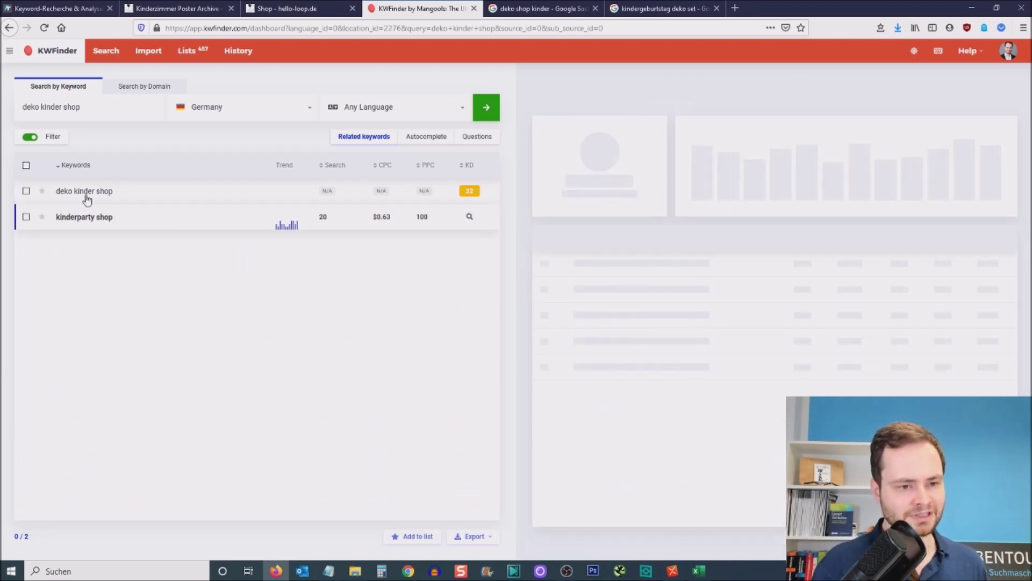
# Step: Shorten the KWFinder query to "kinder shop" and run the search
pyautogui.moveTo(40, 107); pyautogui.dragTo(10, 107)
pyautogui.press('BackSpace')
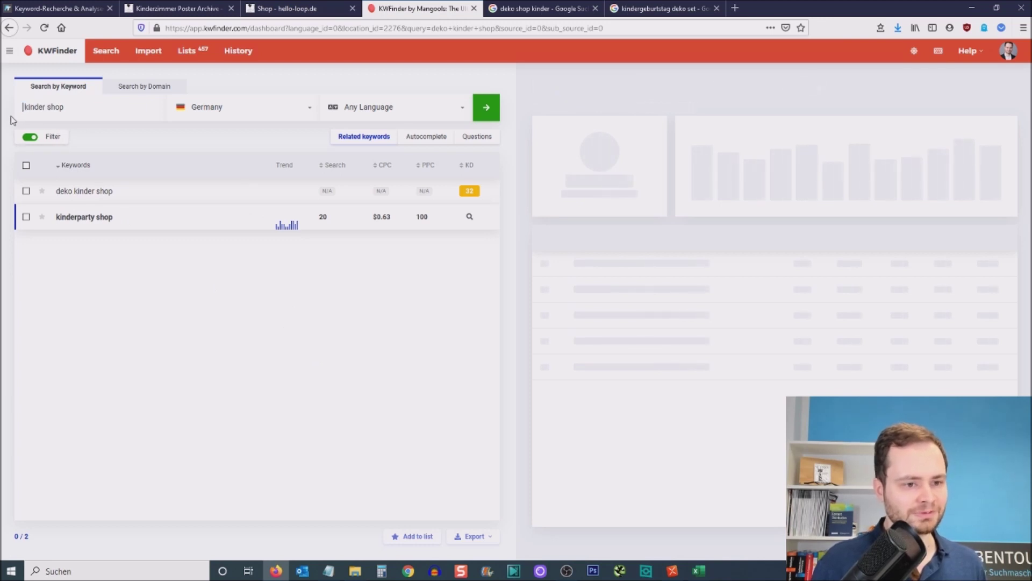
pyautogui.press('Return')
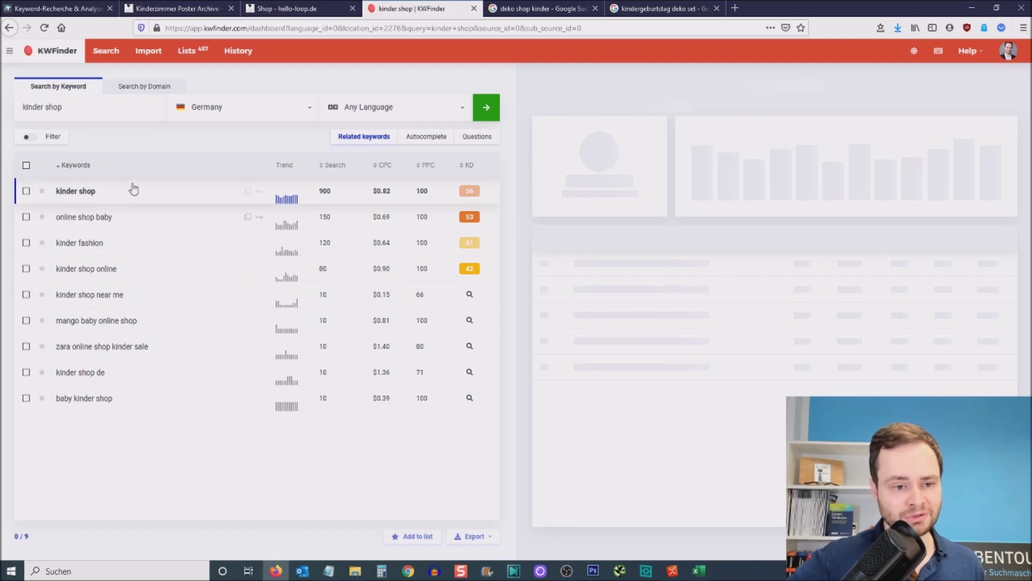
# Step: Copy the keyword "kinder shop" from KWFinder, search for it on Google and review the results down to the related searches
pyautogui.click(247, 191)
pyautogui.click(518, 10)
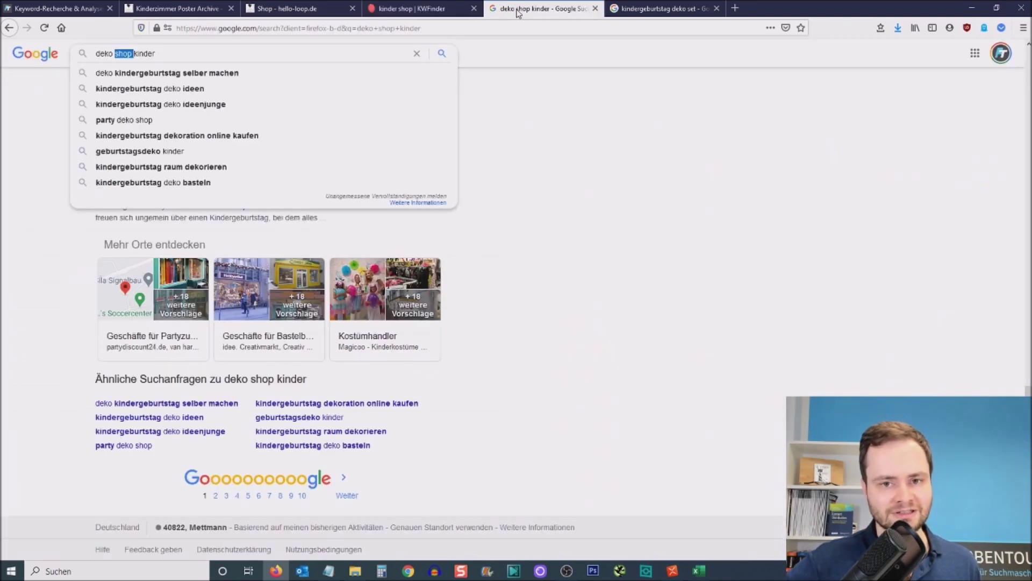
pyautogui.rightClick(521, 26)
pyautogui.click(559, 79)
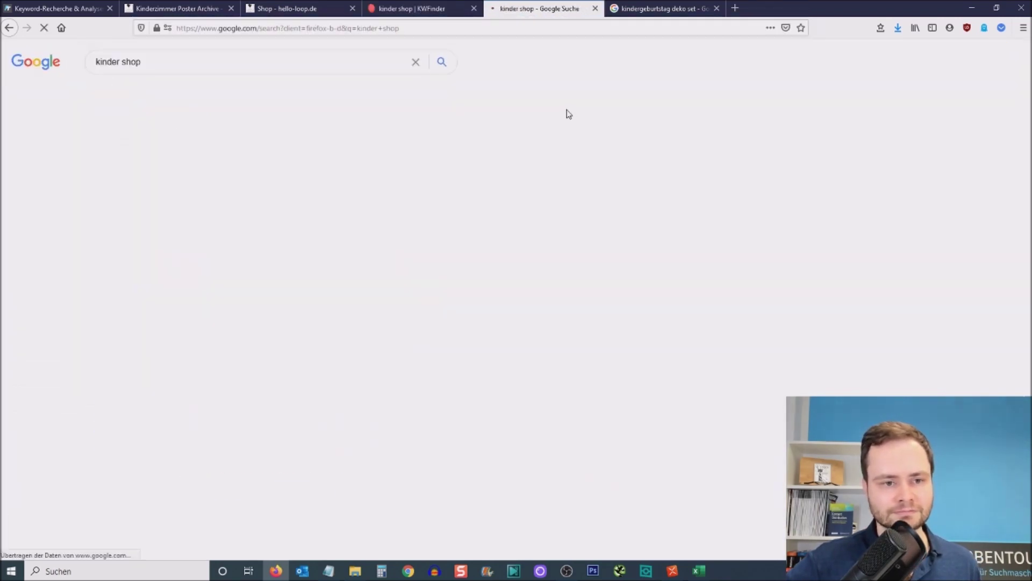
pyautogui.scroll(-5, 571, 132)
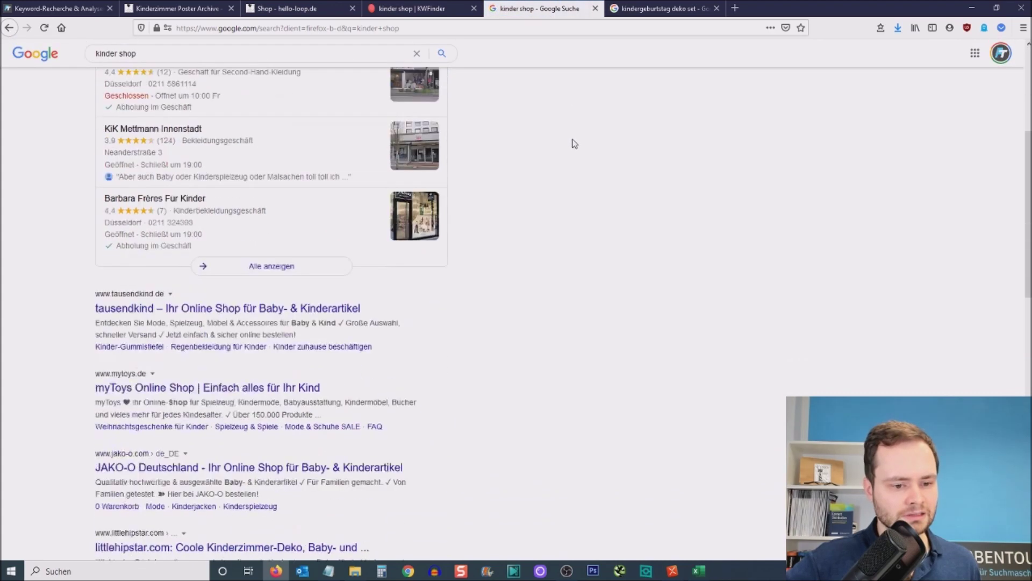
pyautogui.scroll(-3, 574, 143)
pyautogui.scroll(-10, 573, 144)
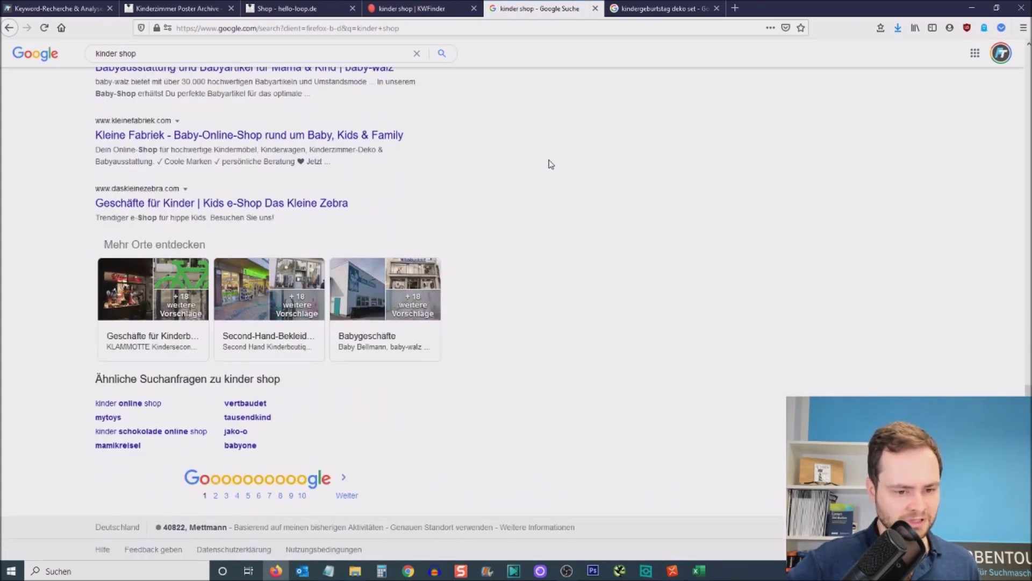
# Step: Check the "kinder shop" keyword data in KWFinder, then switch to XMind and review the central topic and its page keywords
pyautogui.click(400, 6)
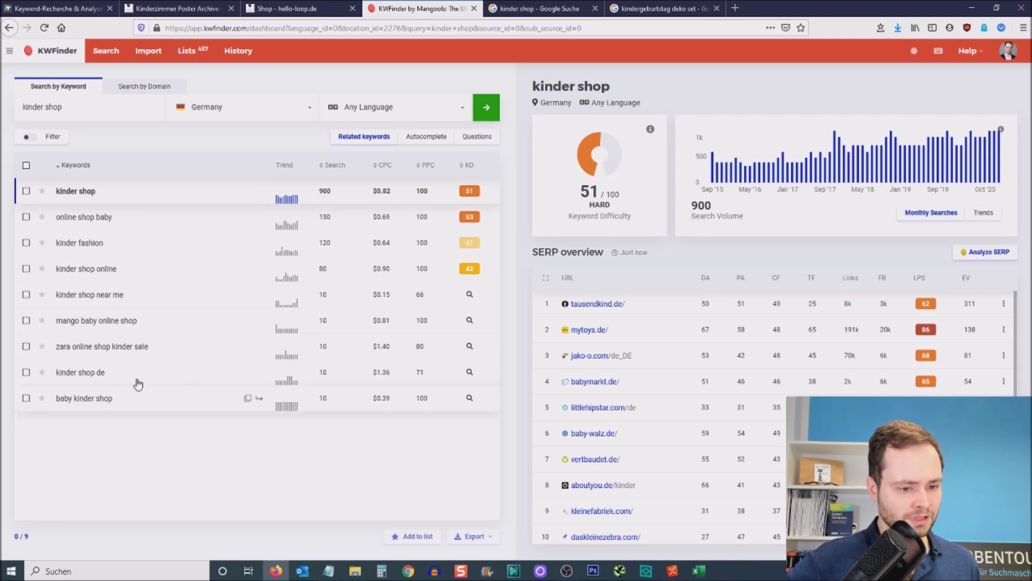
pyautogui.click(672, 571)
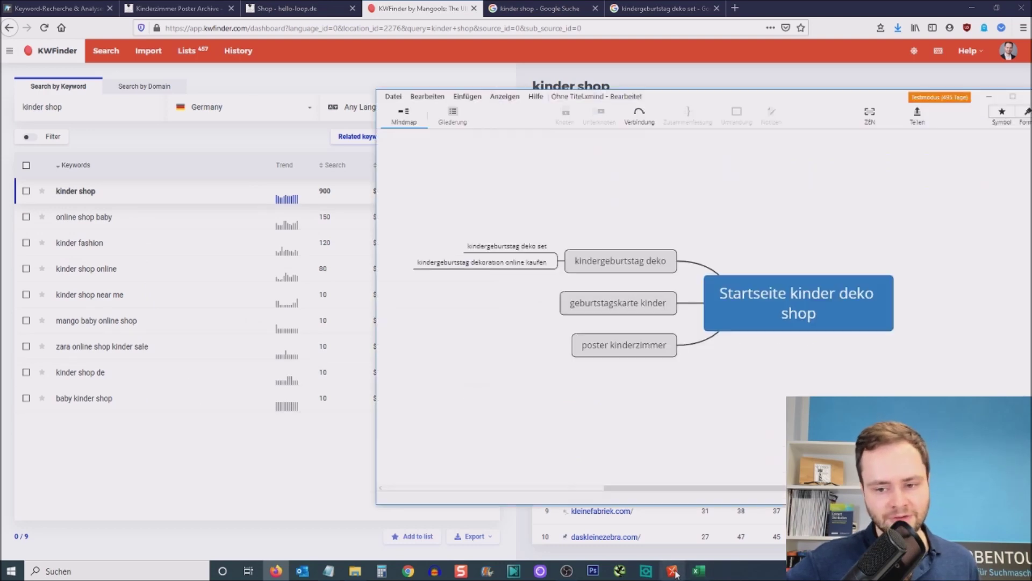
pyautogui.click(801, 300)
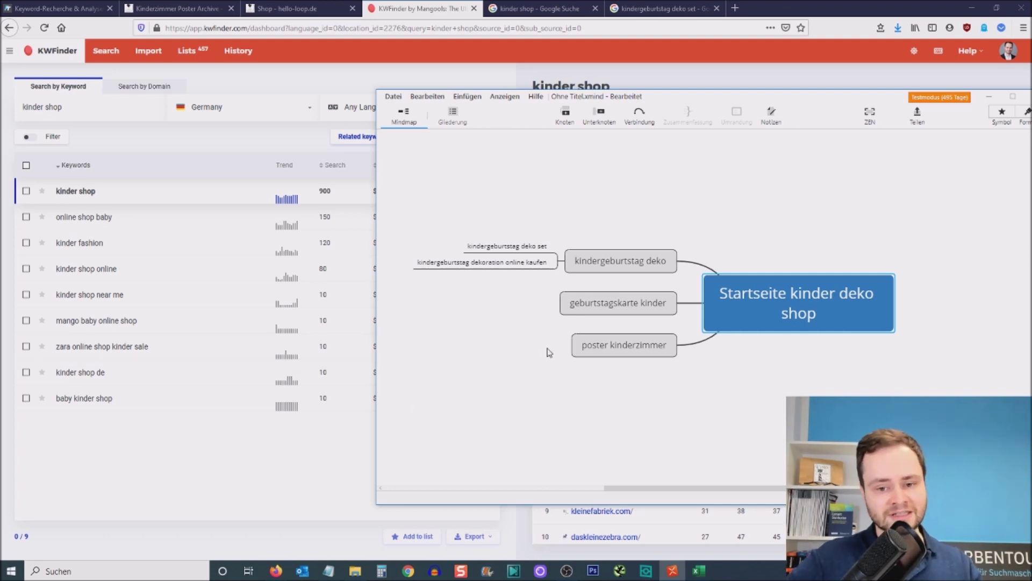
pyautogui.click(606, 304)
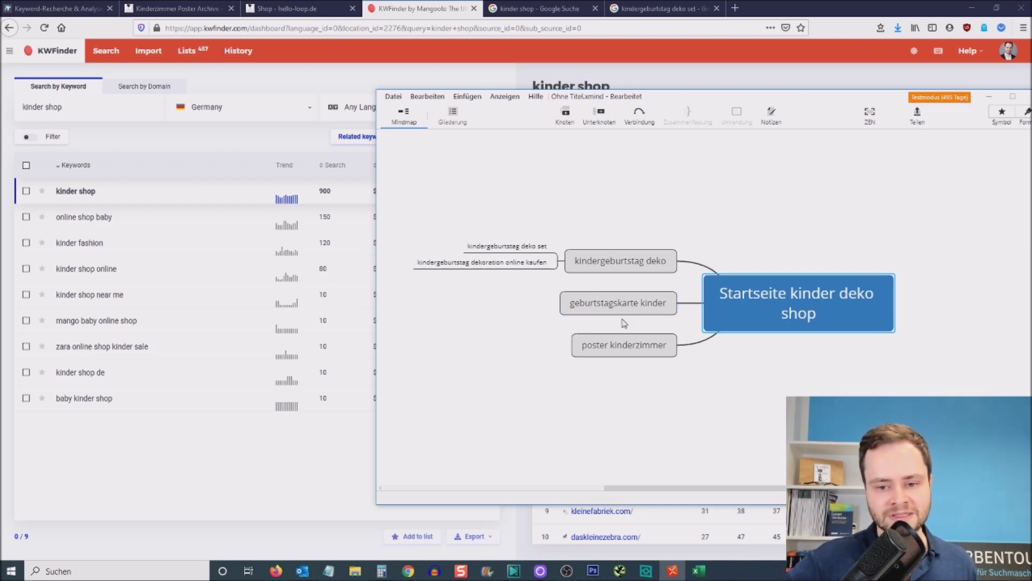
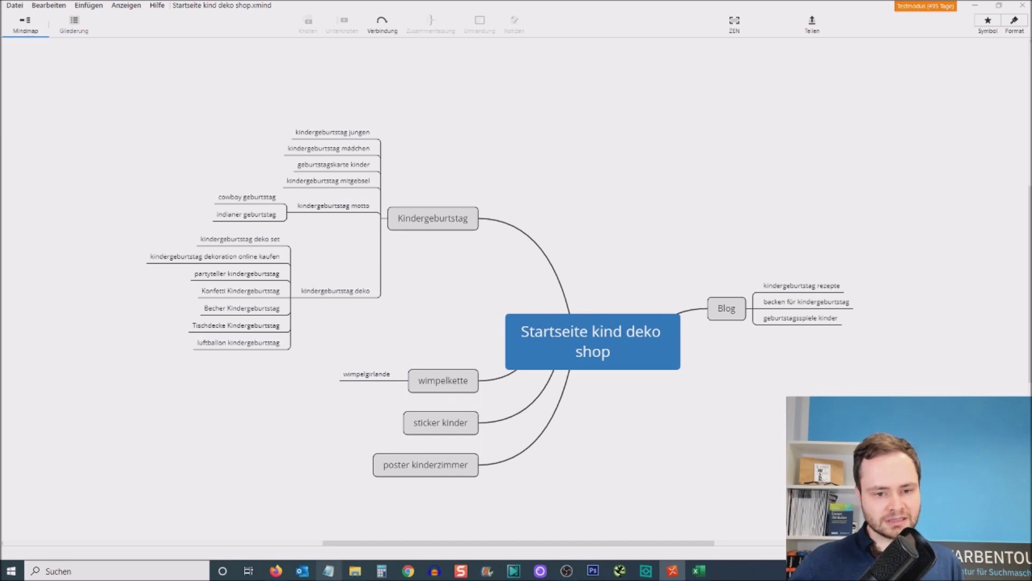
# Step: Open the text editor note with the collected product and blog keyword ideas beside the expanded mind map
pyautogui.click(328, 571)
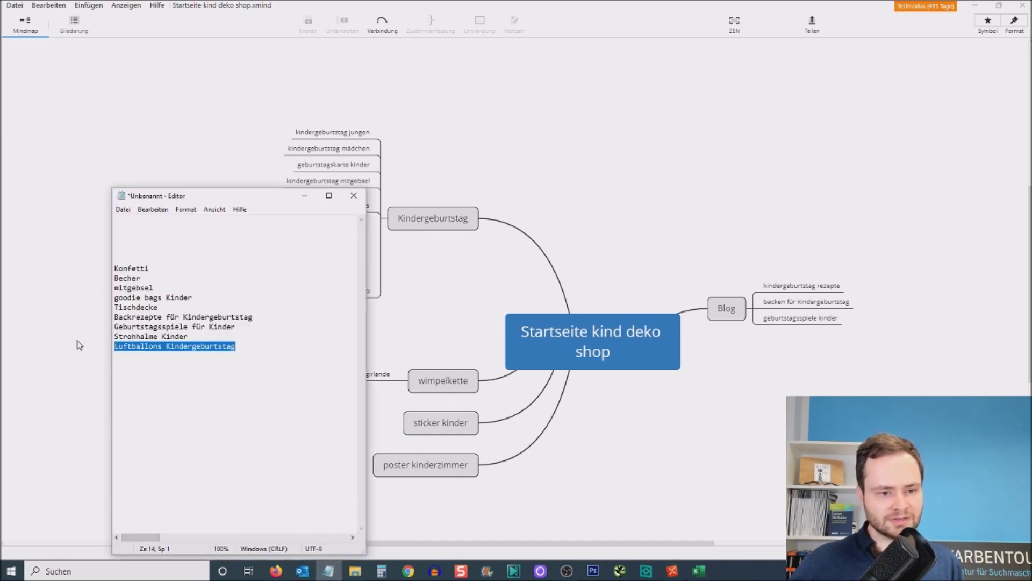